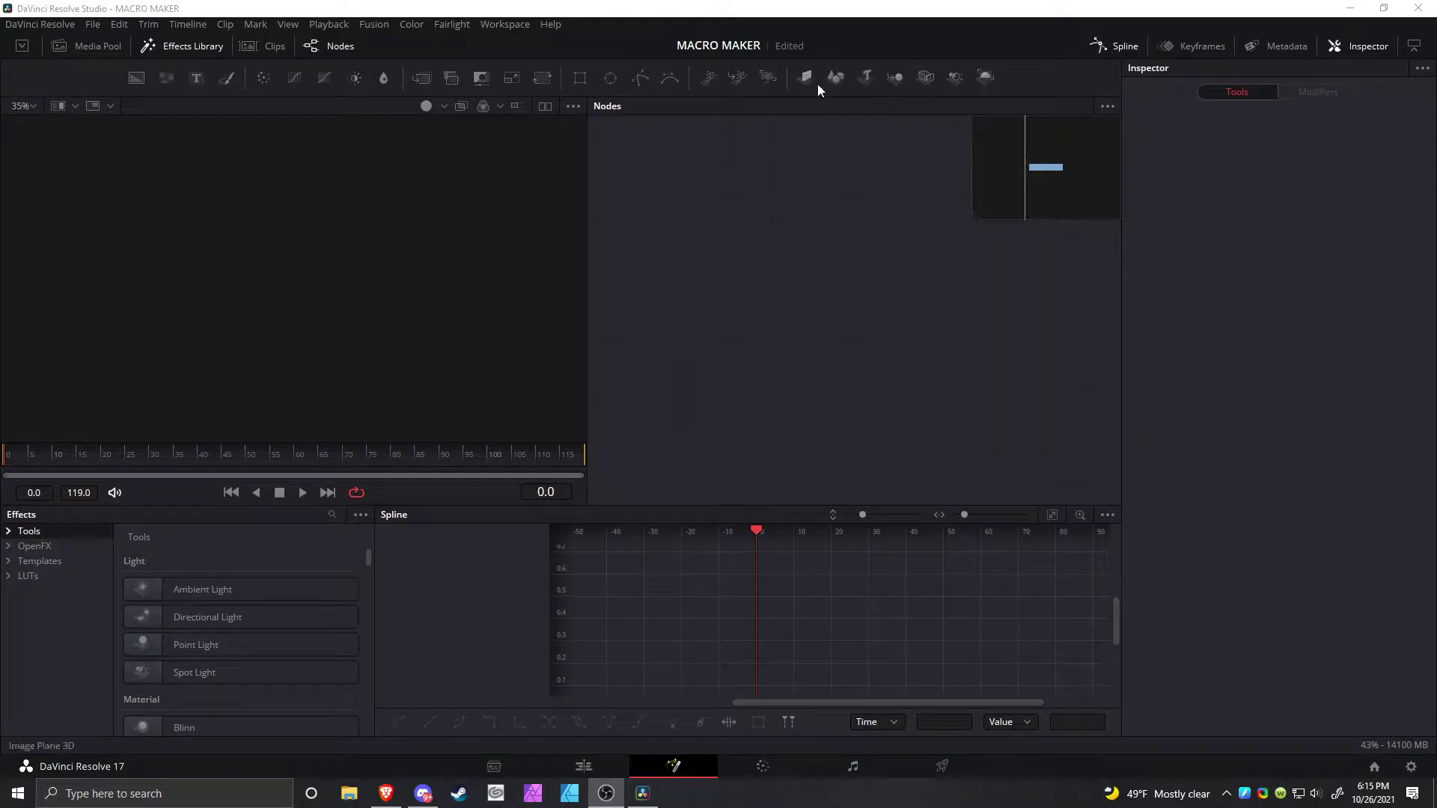
Make the Shape3D1 node a cube with a size of 0.25 and move the node toward the centre of the node graph
click(1316, 184)
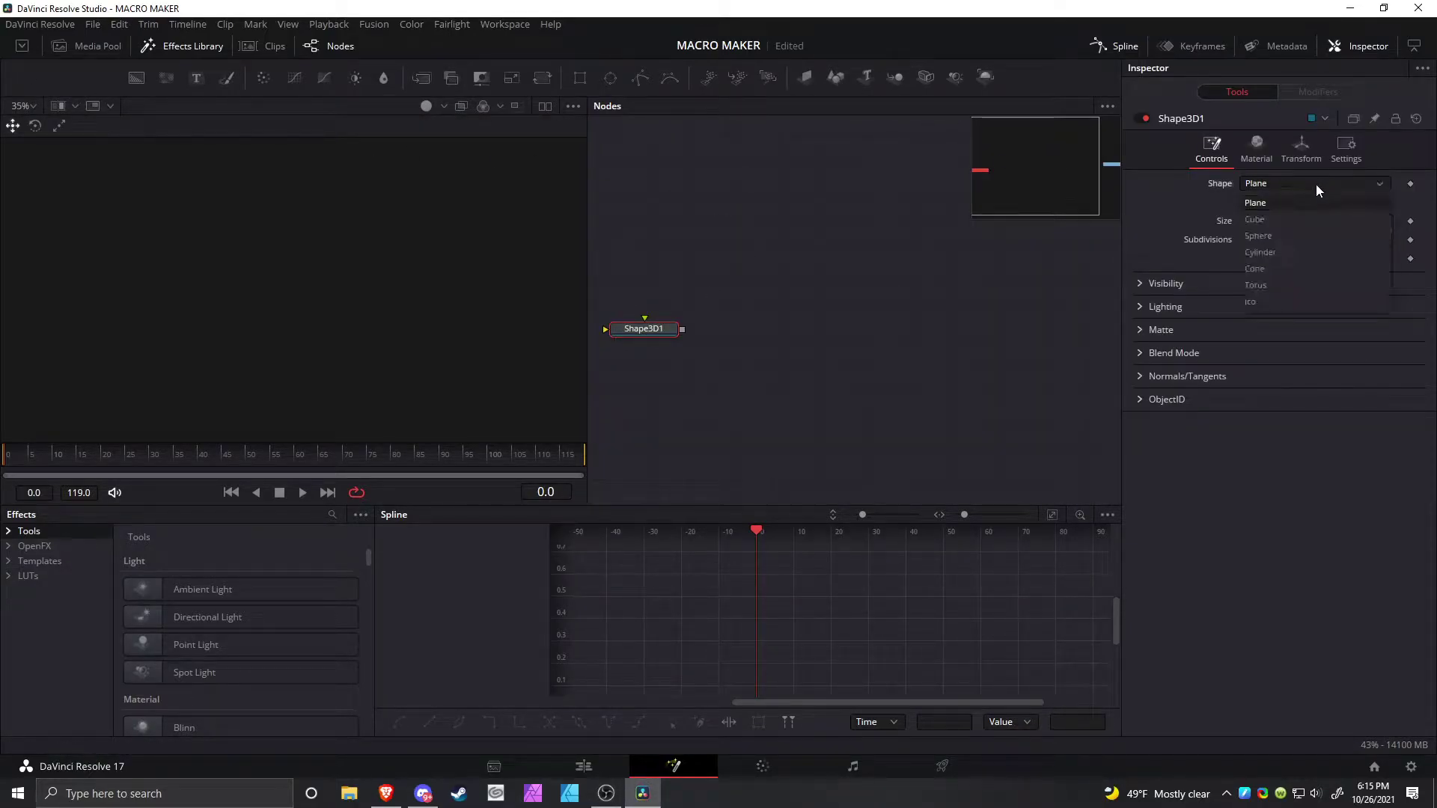
click(1265, 220)
click(1372, 221)
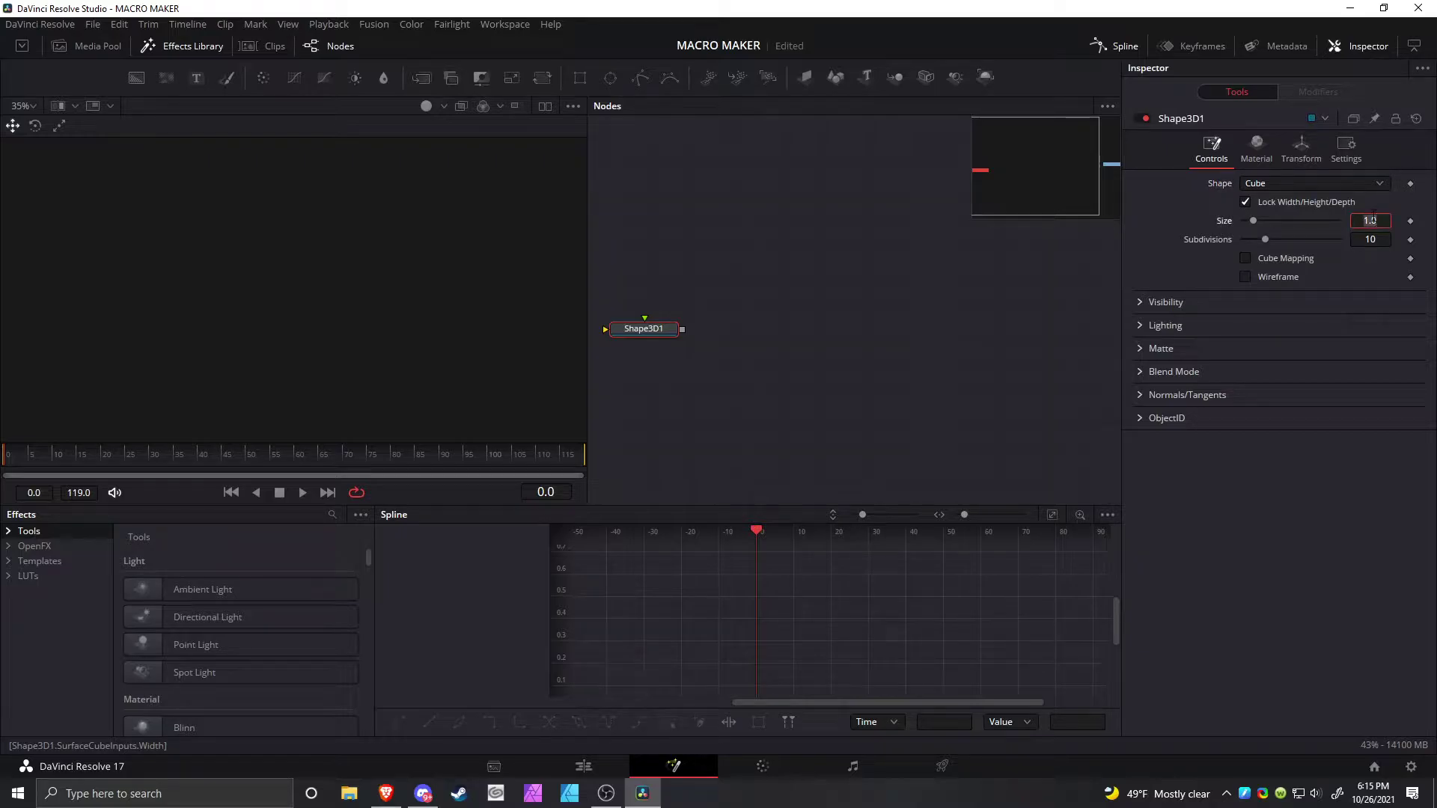
text(0.25)
key(Tab)
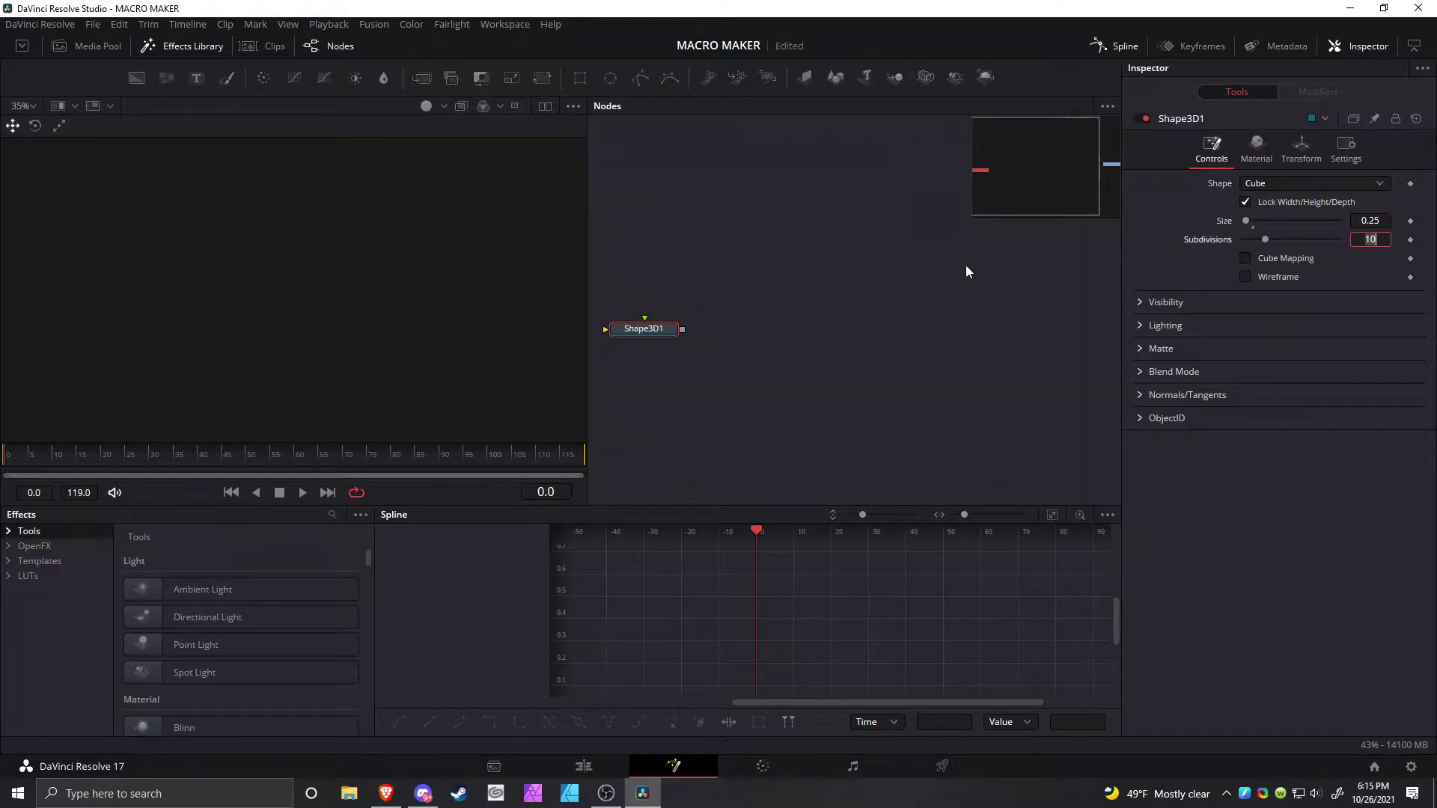
drag(673, 325, 780, 317)
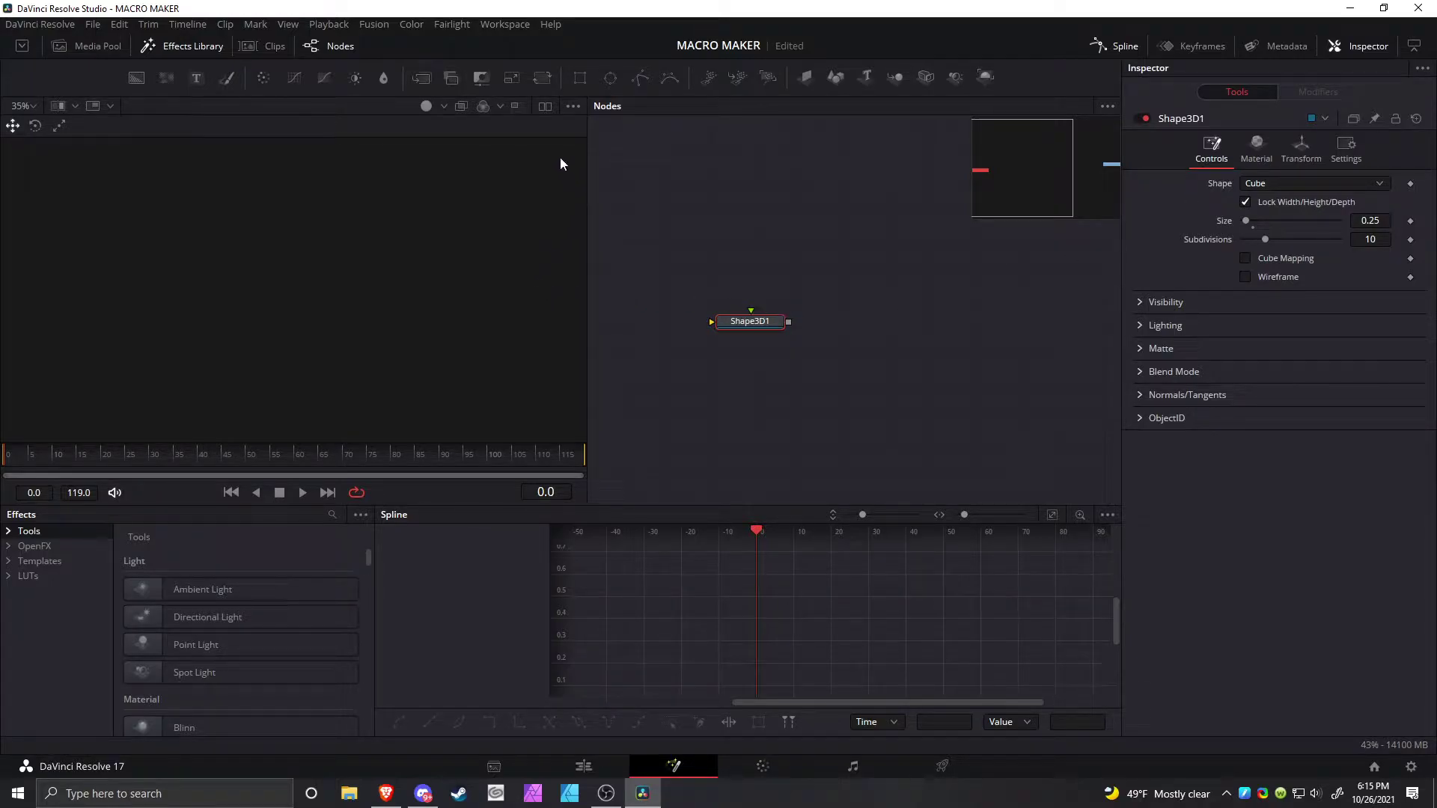
Show the Shape3D1 cube in the viewer and centre it in the left view
key(1)
scroll(300, 284, up, 1)
right_click(424, 282)
mouse_move(484, 362)
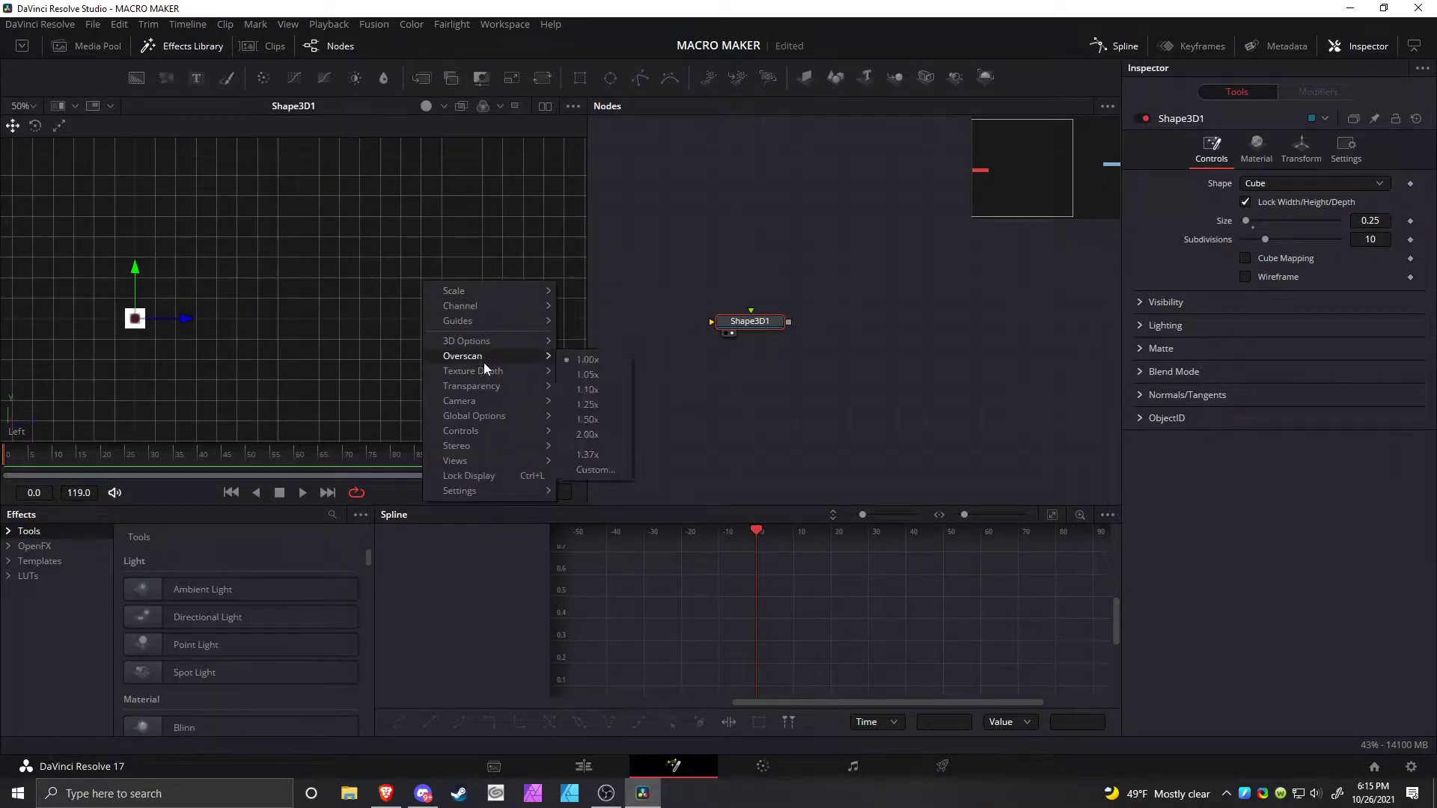
click(302, 324)
drag(235, 308, 388, 280)
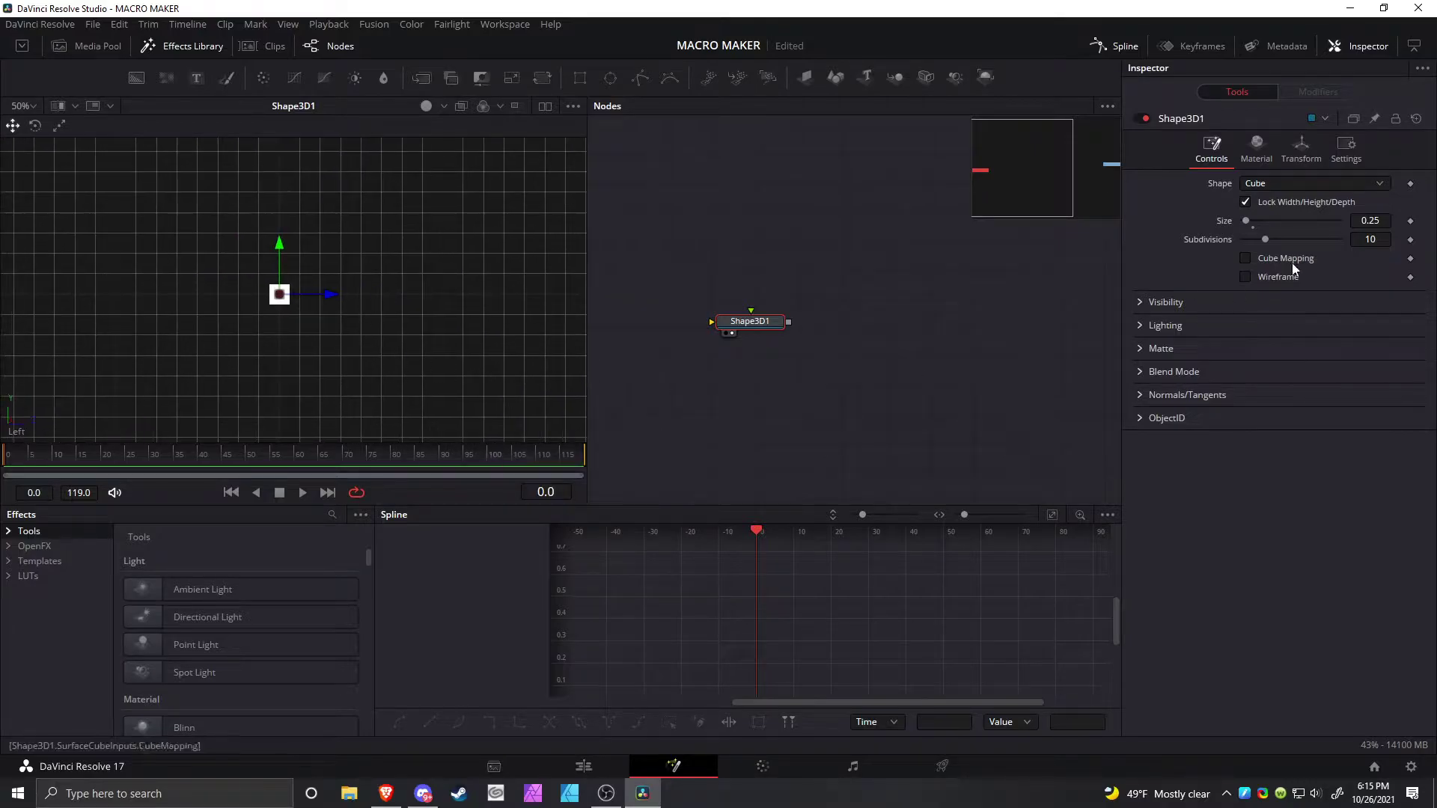
click(1301, 139)
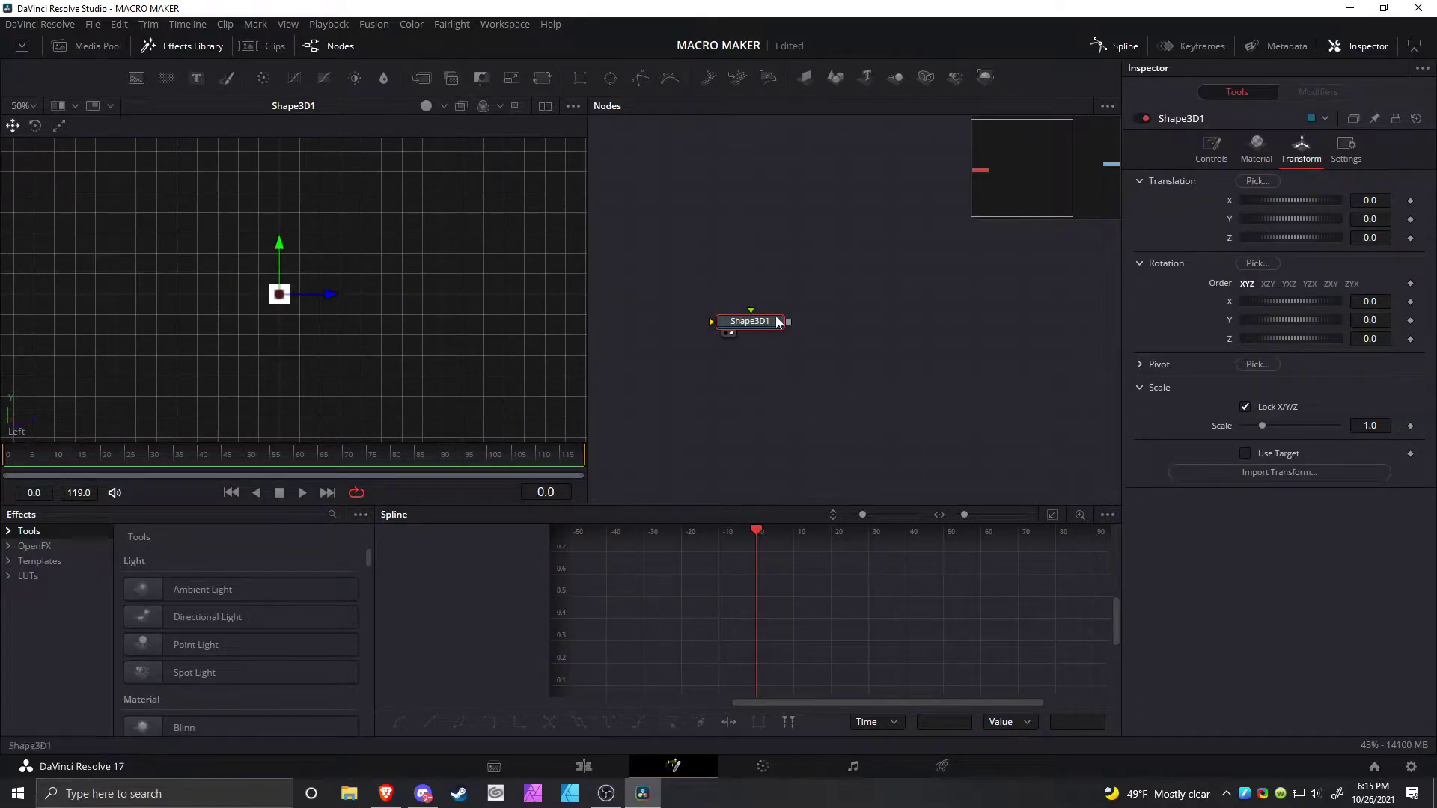
click(1212, 148)
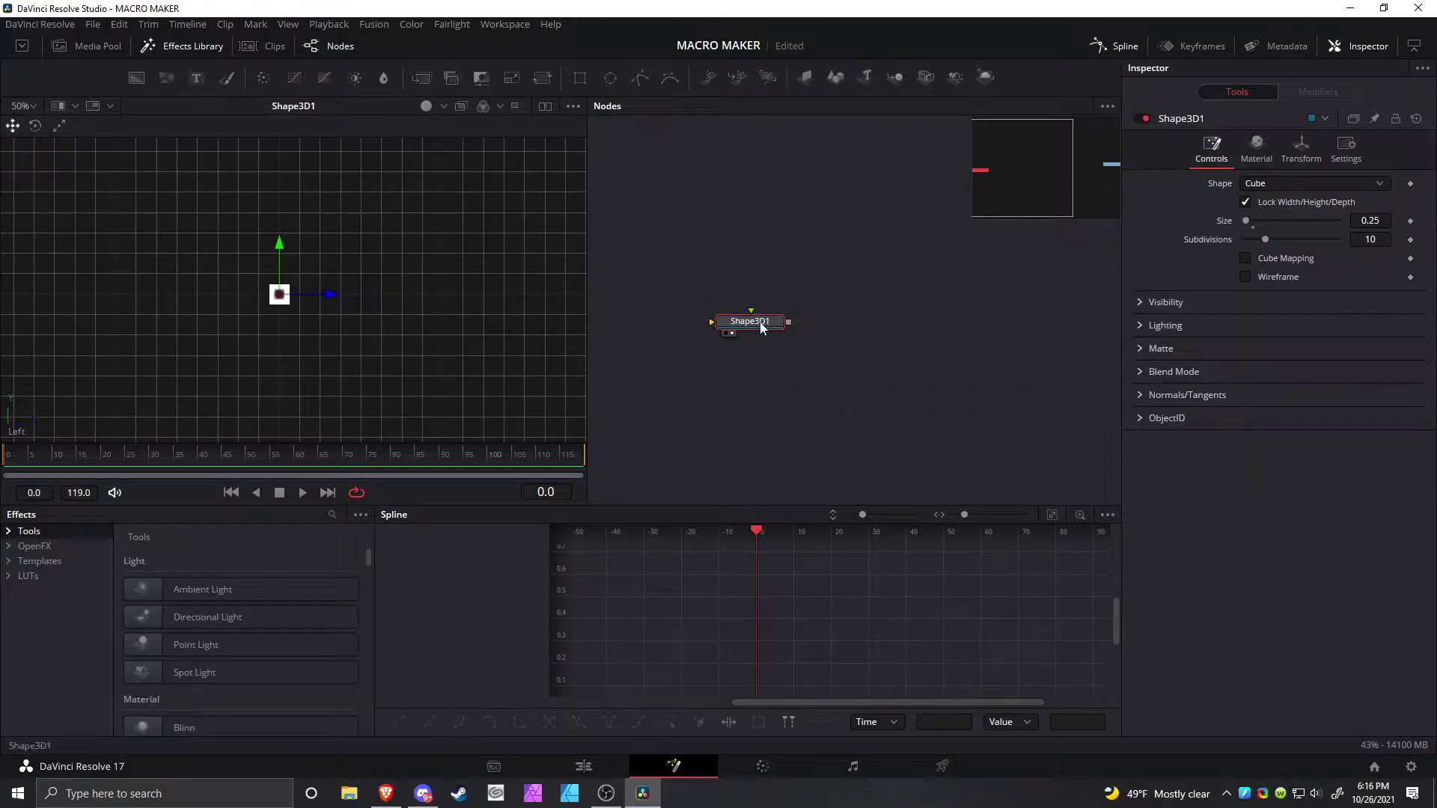
Add a Duplicate 3D node after the Shape3D1 cube
key(shift+space)
text(dupli)
key(Down)
key(Down)
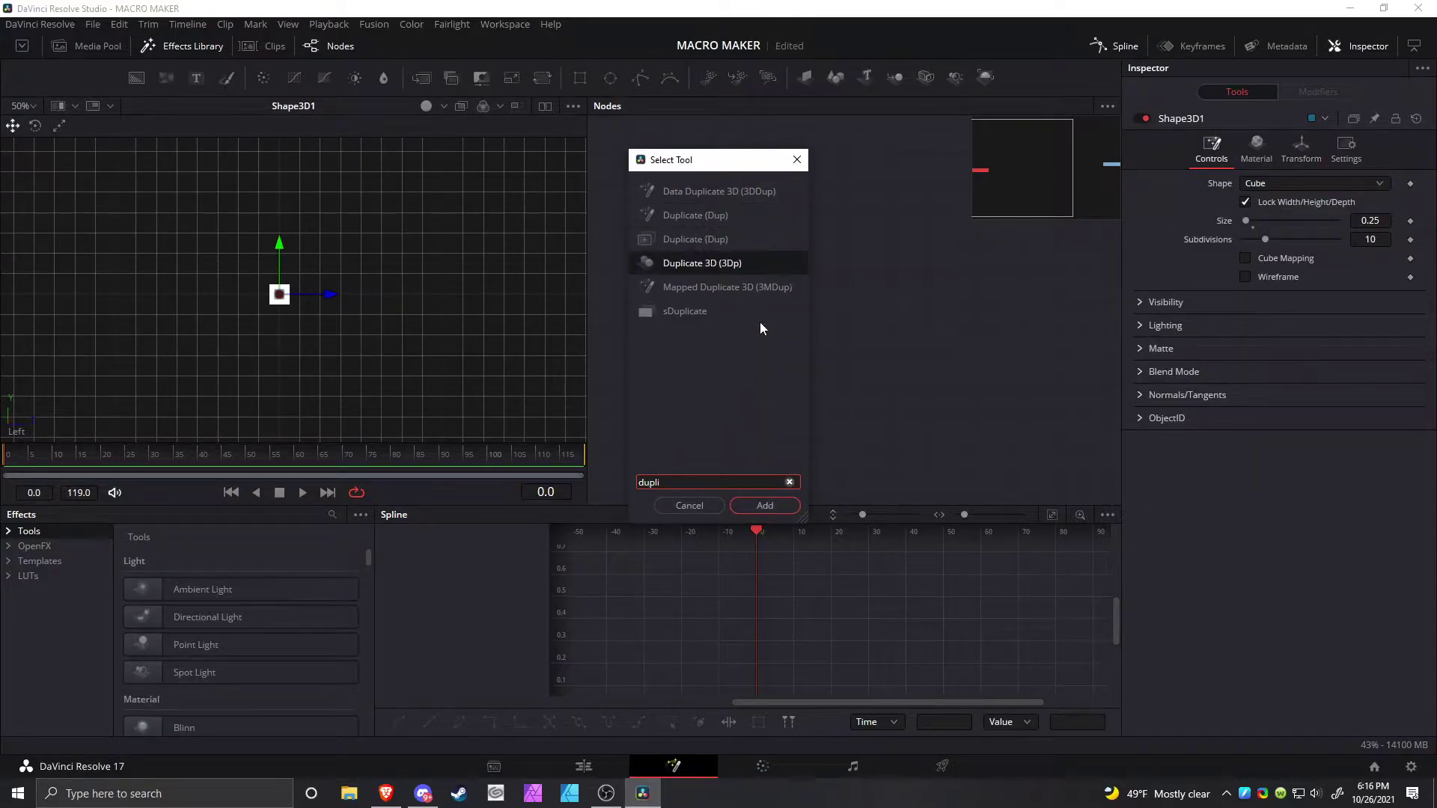
key(Return)
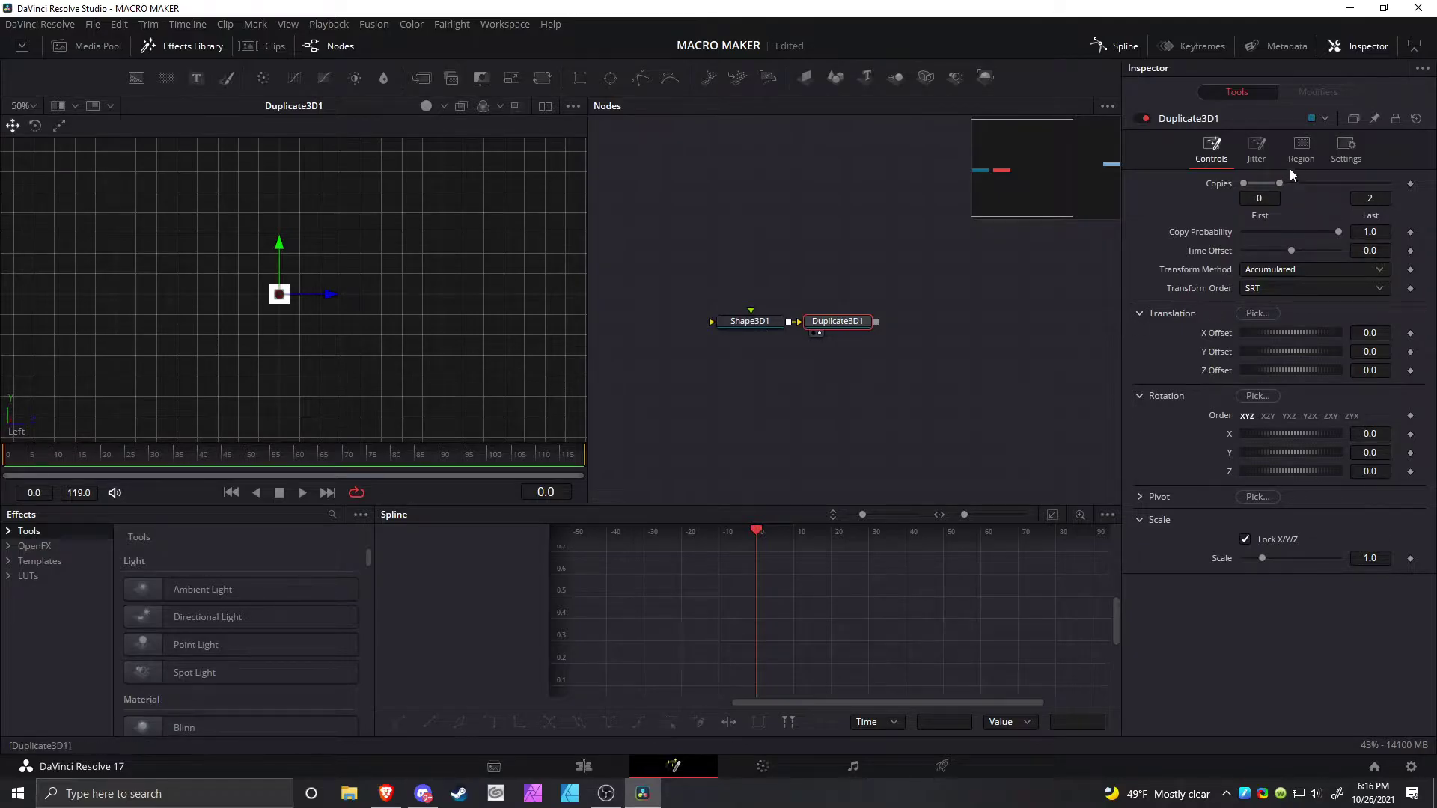
Set the last copy of Duplicate3D1 to 10 and its Z offset to -0.5
drag(1277, 184, 1387, 184)
click(1364, 370)
text(-0.5)
key(Return)
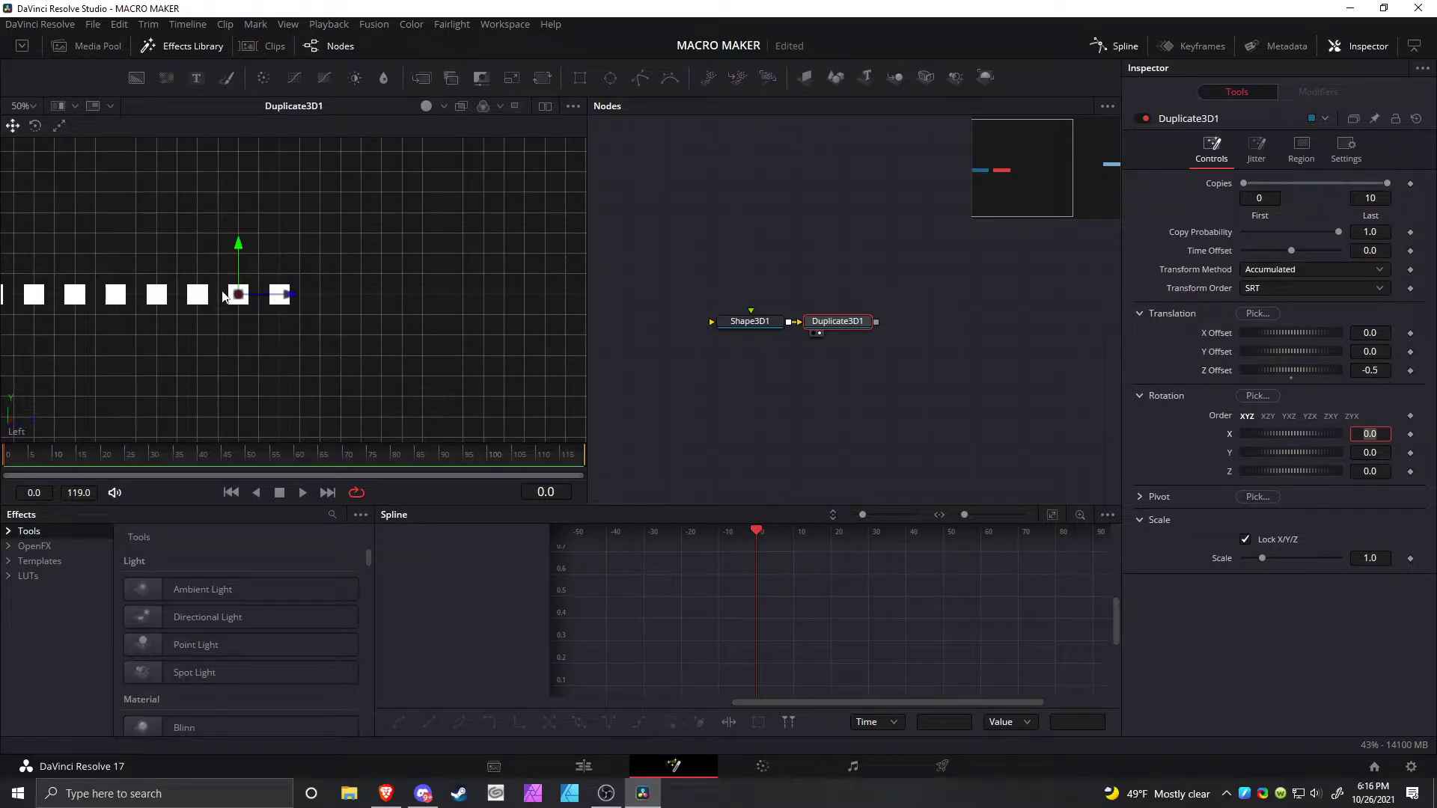
scroll(419, 329, up, 3)
scroll(404, 317, up, 2)
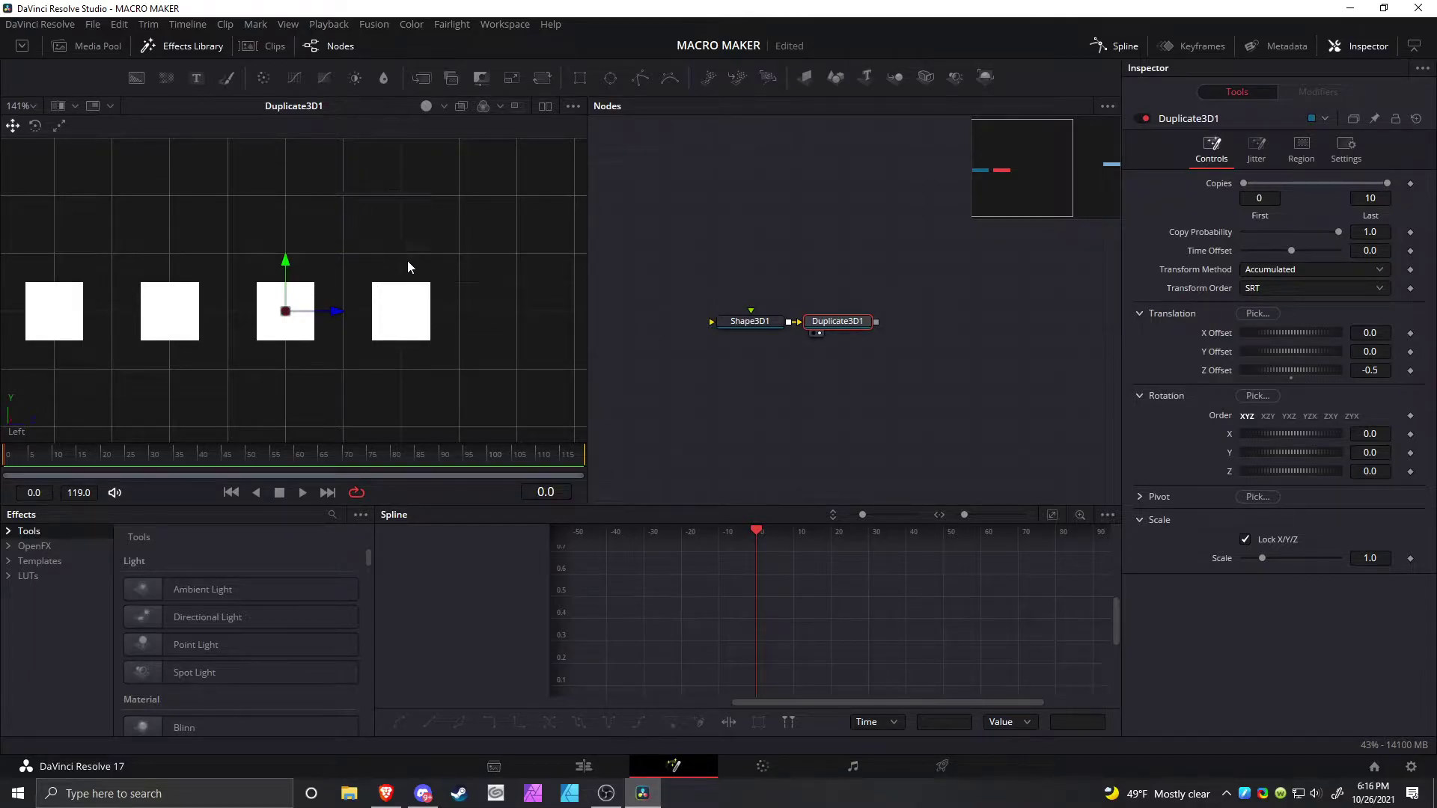
scroll(444, 303, down, 2)
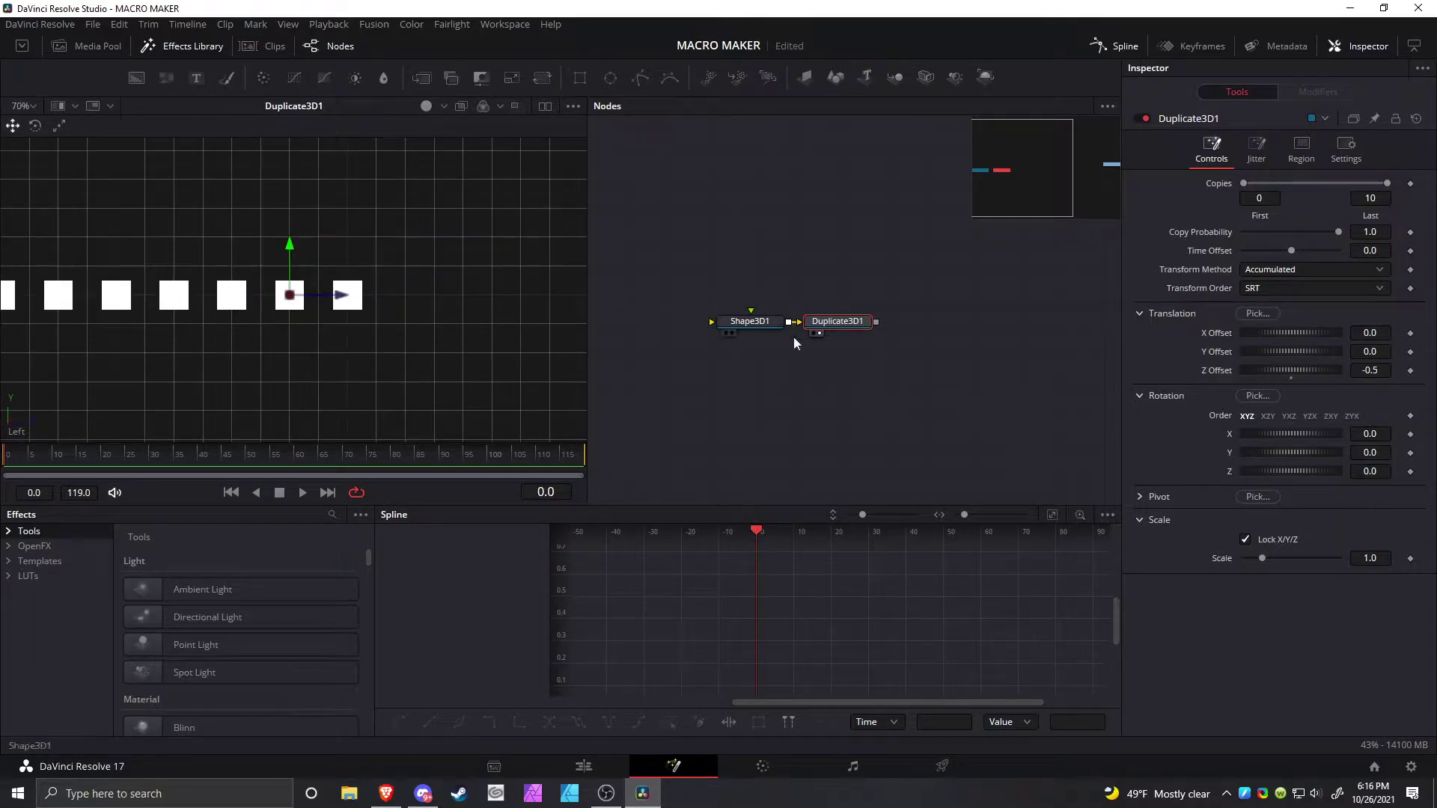
Unlock the X/Y/Z scale of Duplicate3D1 and link the X scale to the Y scale with the expression Scale.Y
click(1245, 540)
click(1375, 558)
text(=)
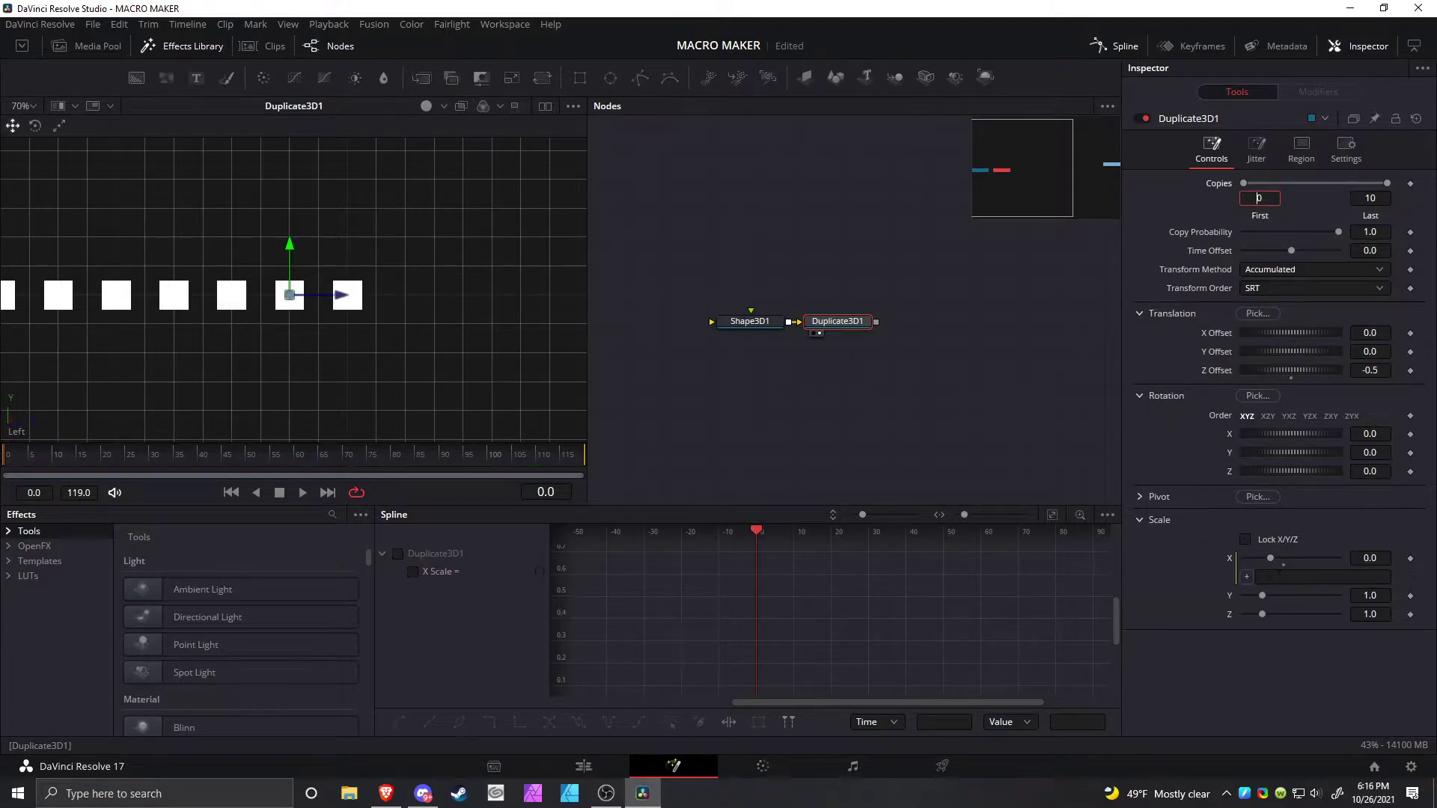
key(Return)
drag(1247, 576, 1263, 599)
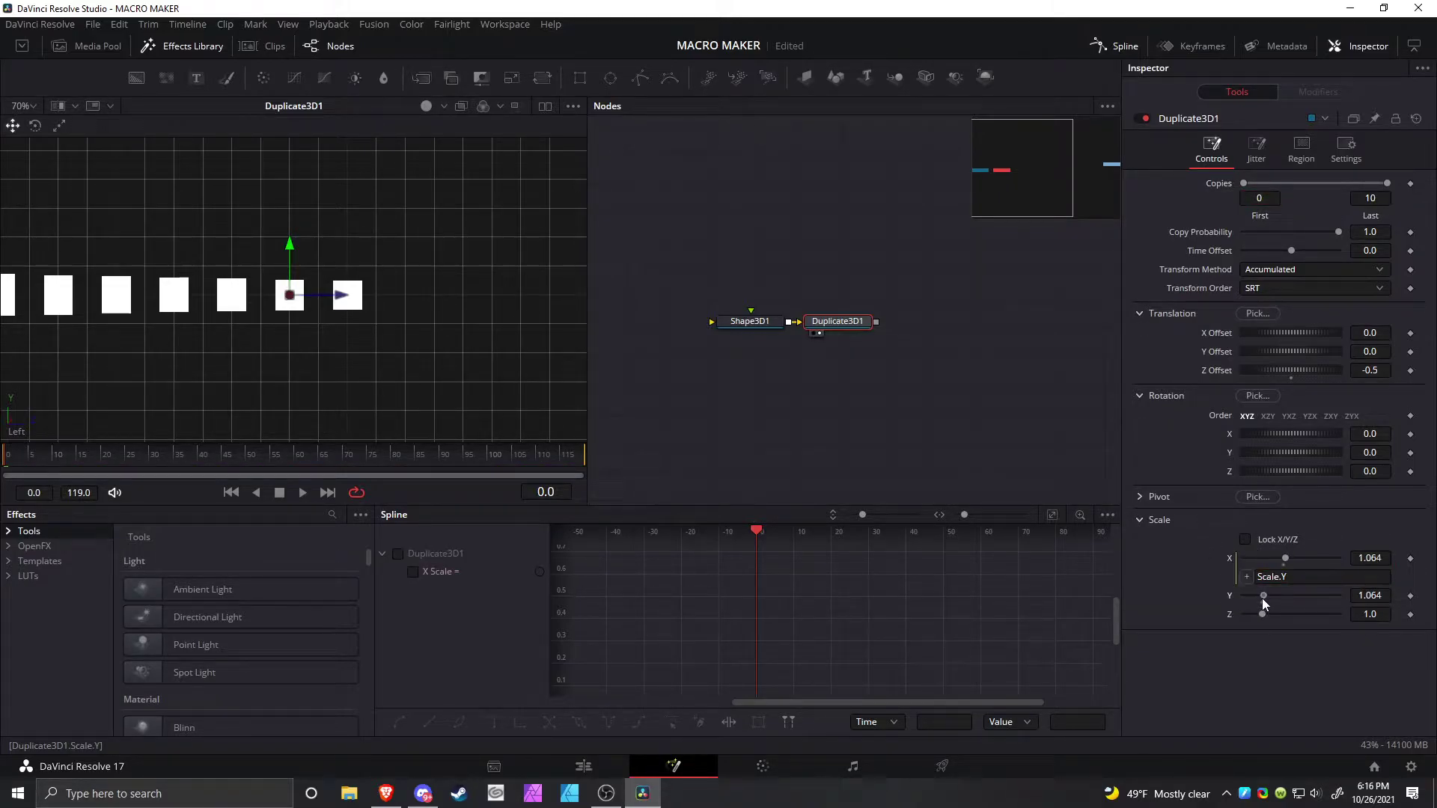
Set the Y scale of Duplicate3D1 to 5
click(1378, 596)
text(5)
key(Tab)
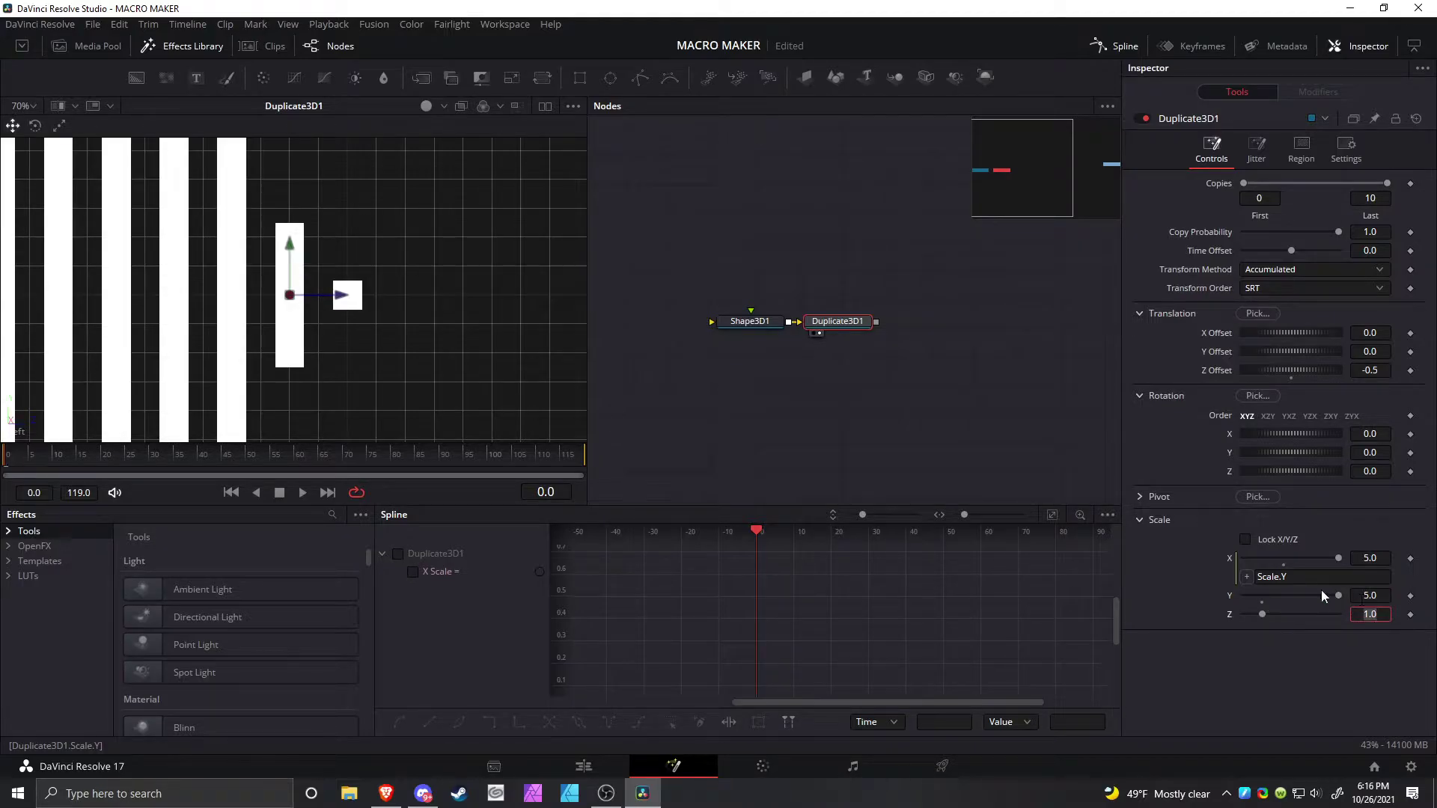
scroll(382, 348, down, 1)
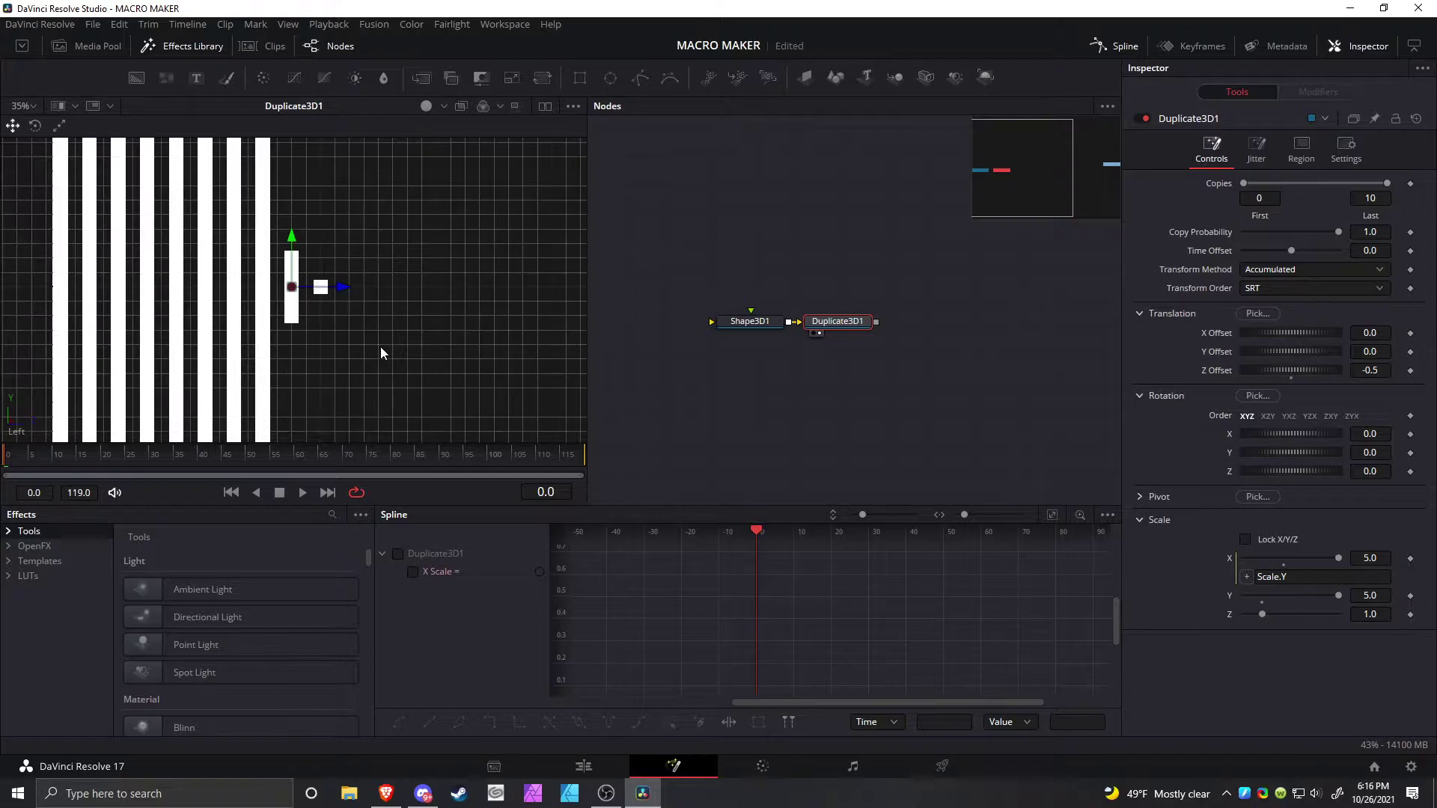
scroll(381, 347, up, 1)
Change the transform method of Duplicate3D1 from Accumulated to Linear
click(1286, 288)
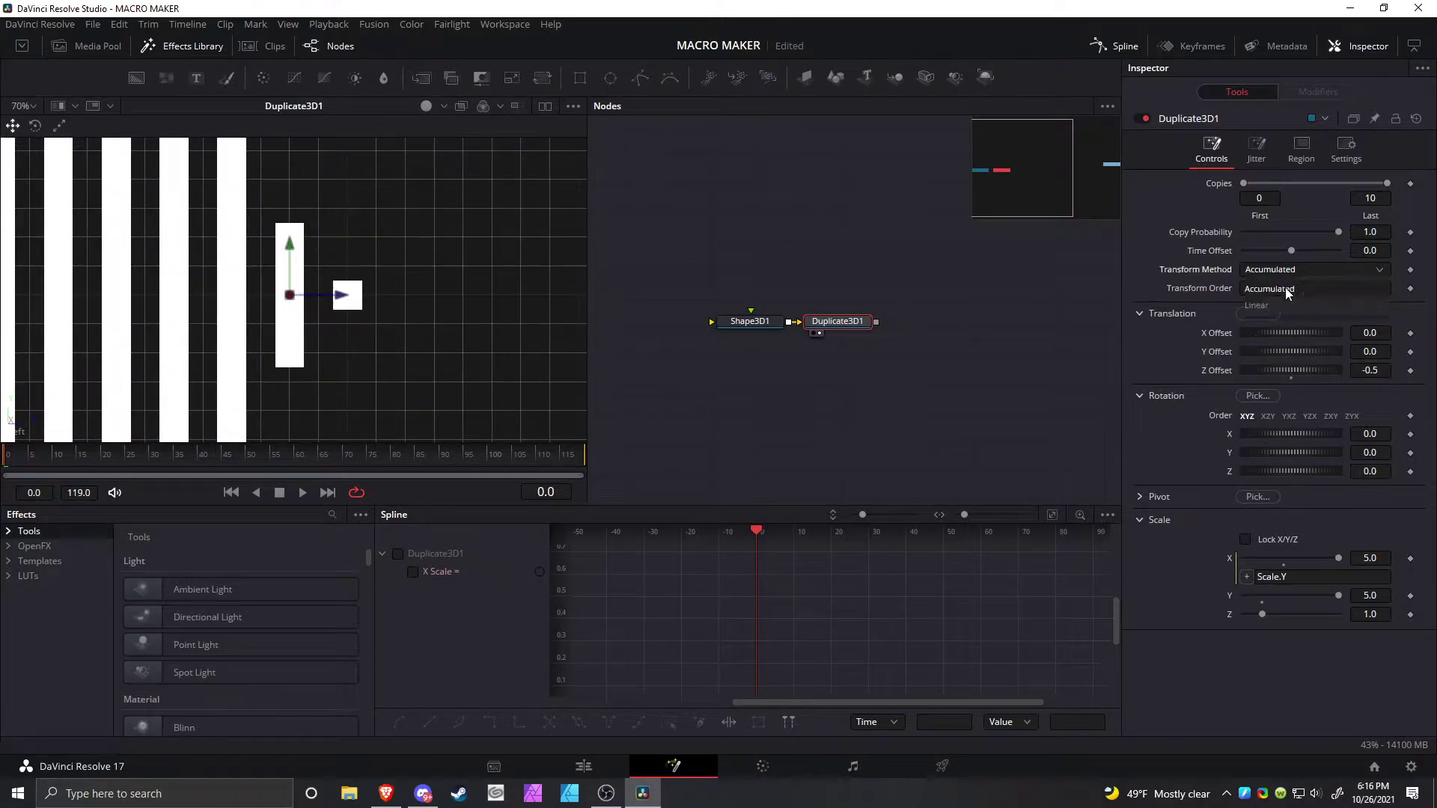
click(874, 225)
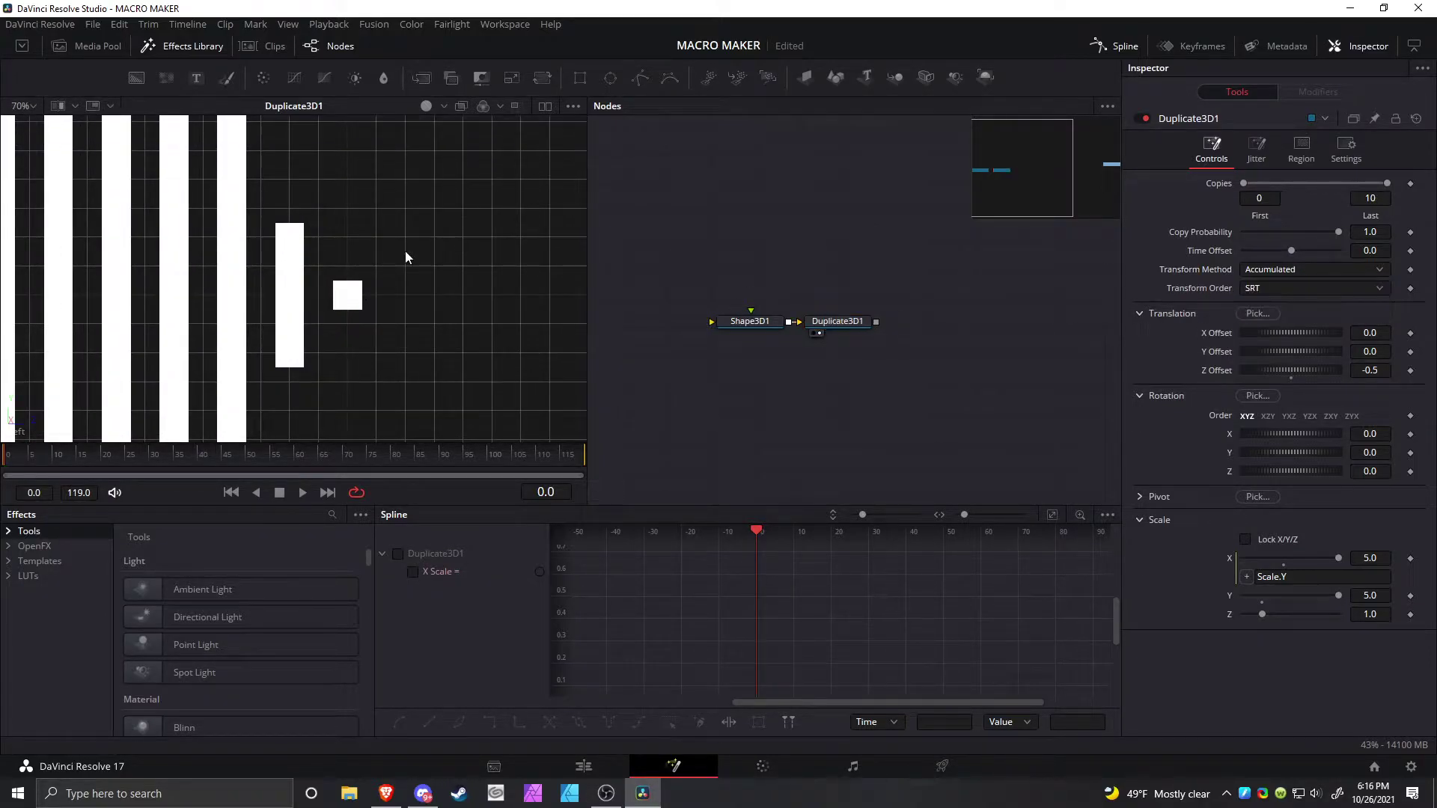
scroll(331, 277, down, 8)
click(1280, 271)
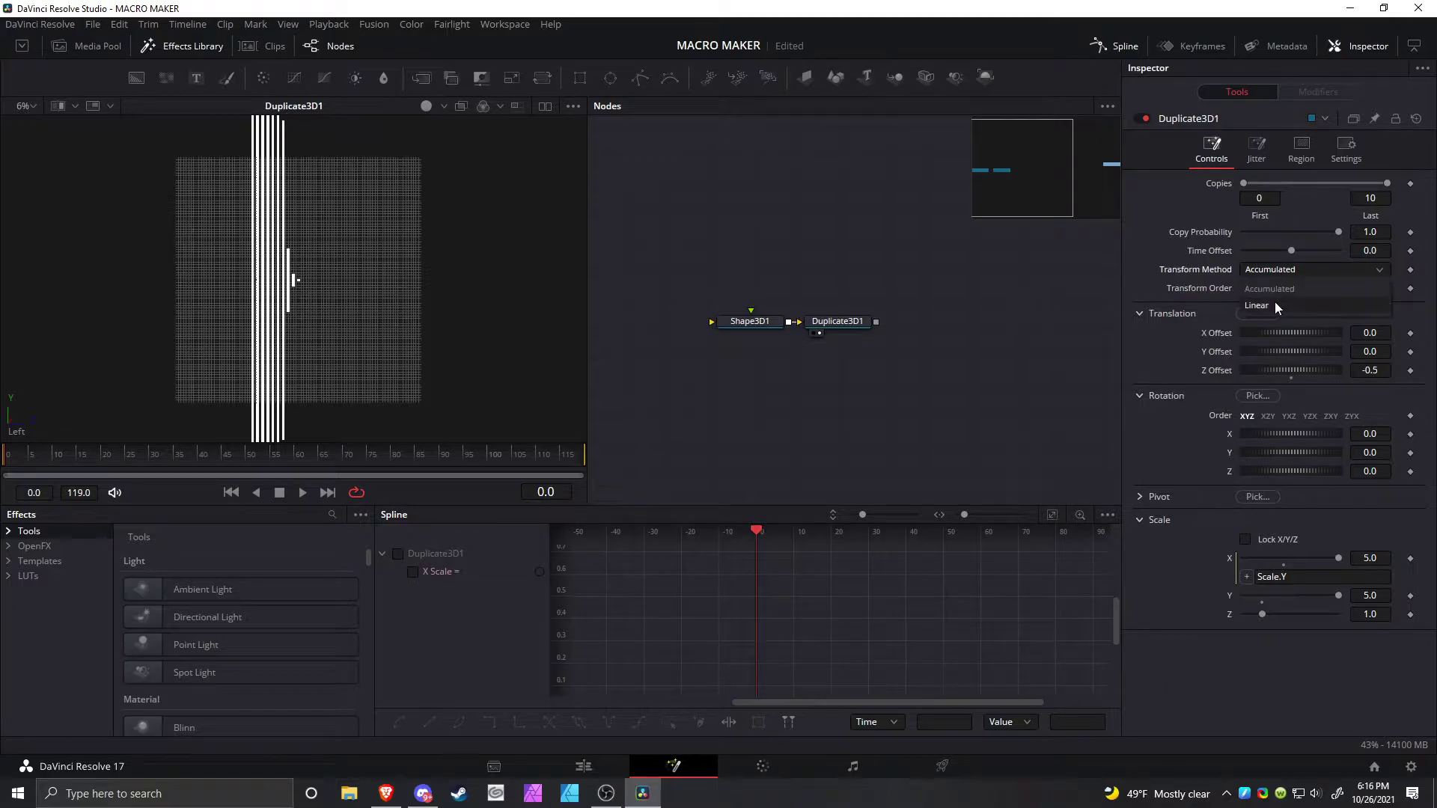
click(1274, 303)
scroll(367, 309, up, 1)
scroll(367, 309, up, 6)
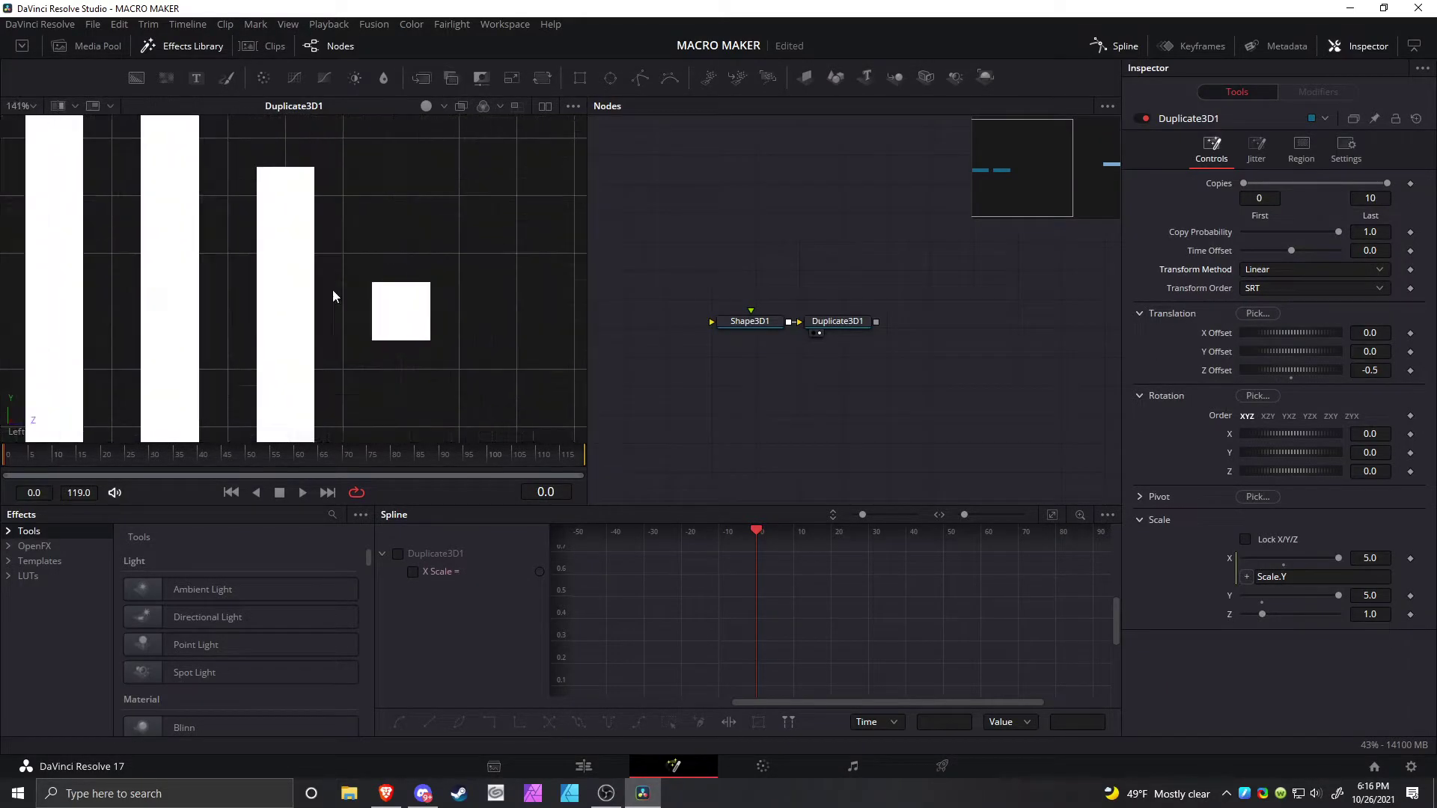
scroll(391, 303, down, 2)
scroll(371, 290, down, 3)
scroll(352, 288, up, 1)
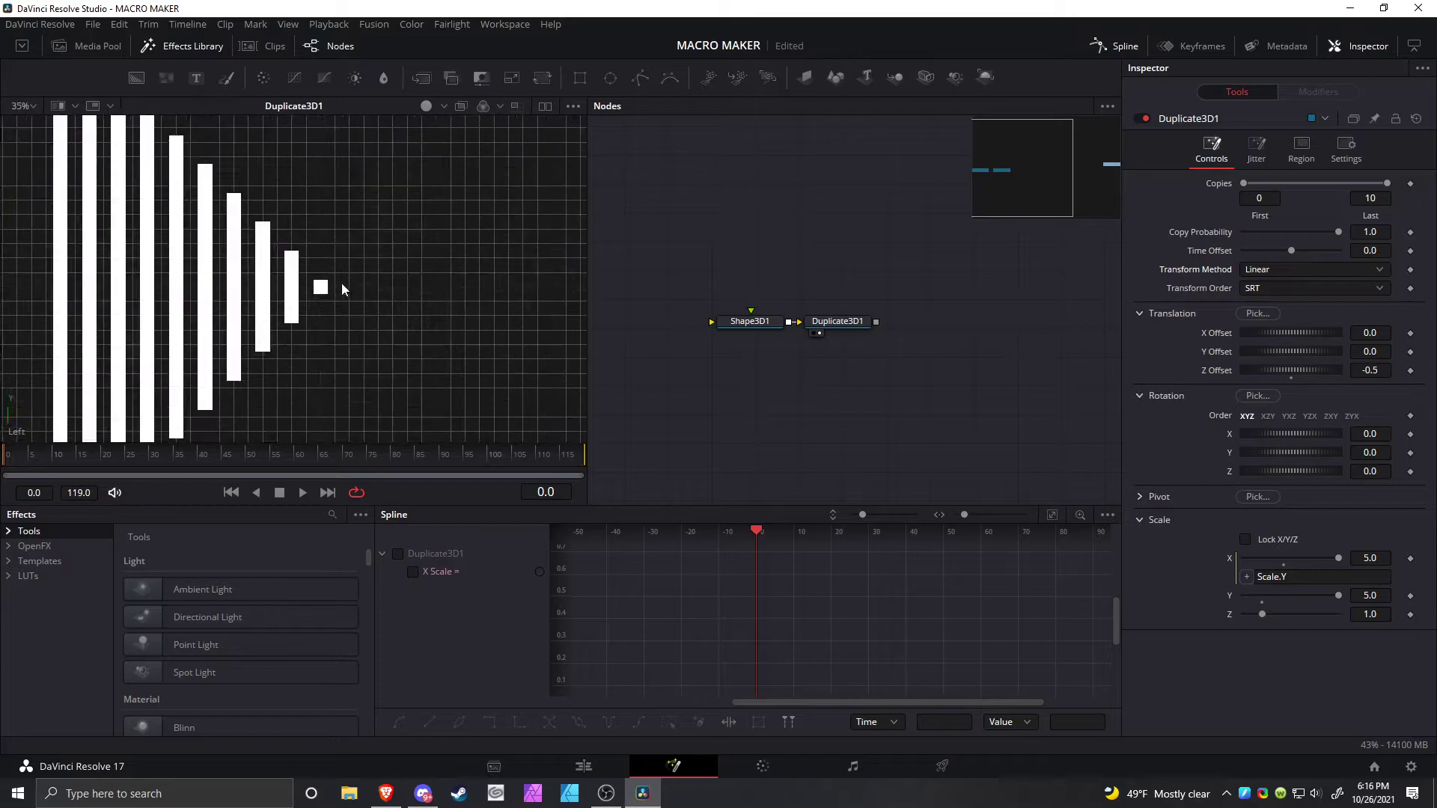
Examine the scaled duplicates in the perspective view and return to the left view
right_click(487, 291)
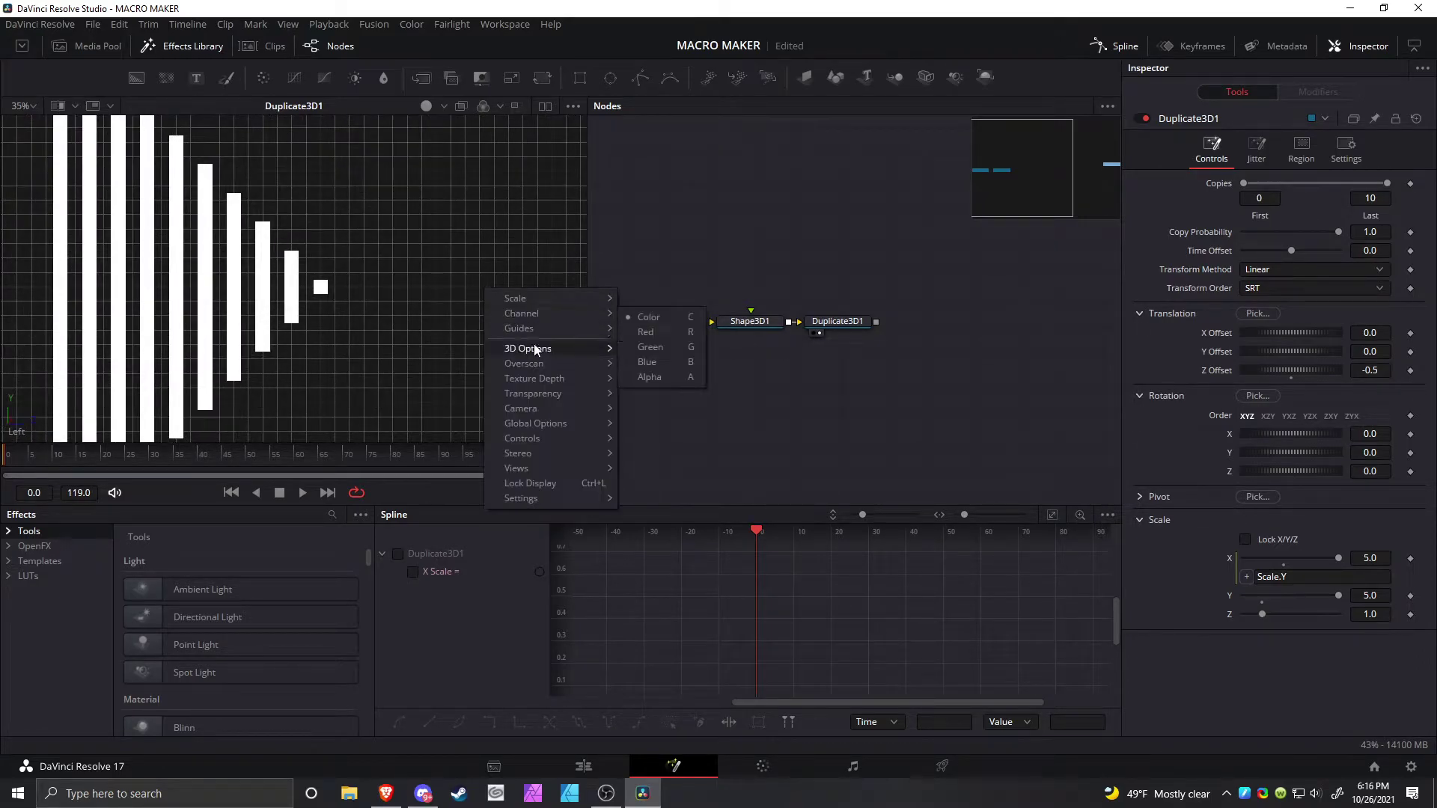
mouse_move(554, 410)
click(649, 434)
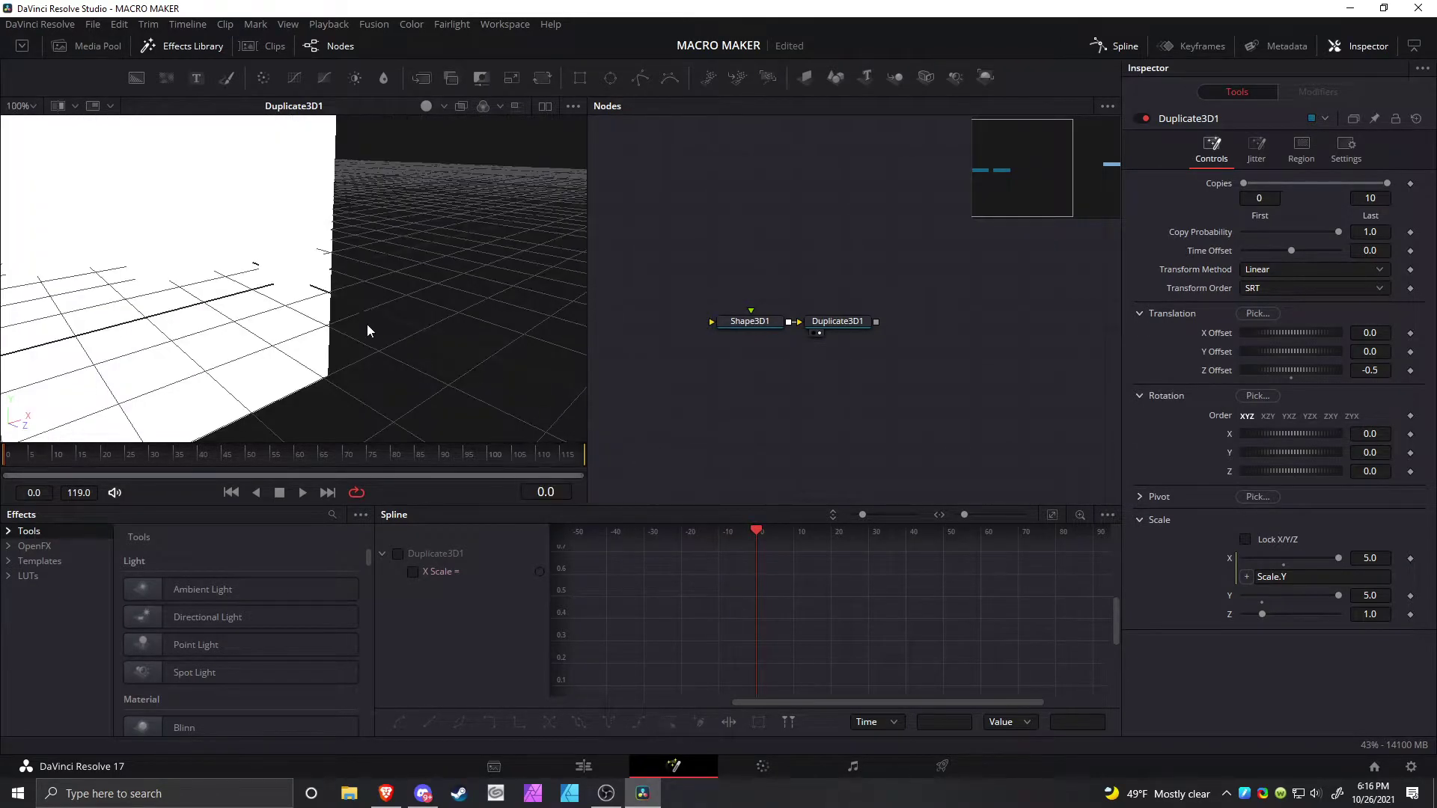
scroll(416, 277, down, 5)
drag(416, 276, 467, 290)
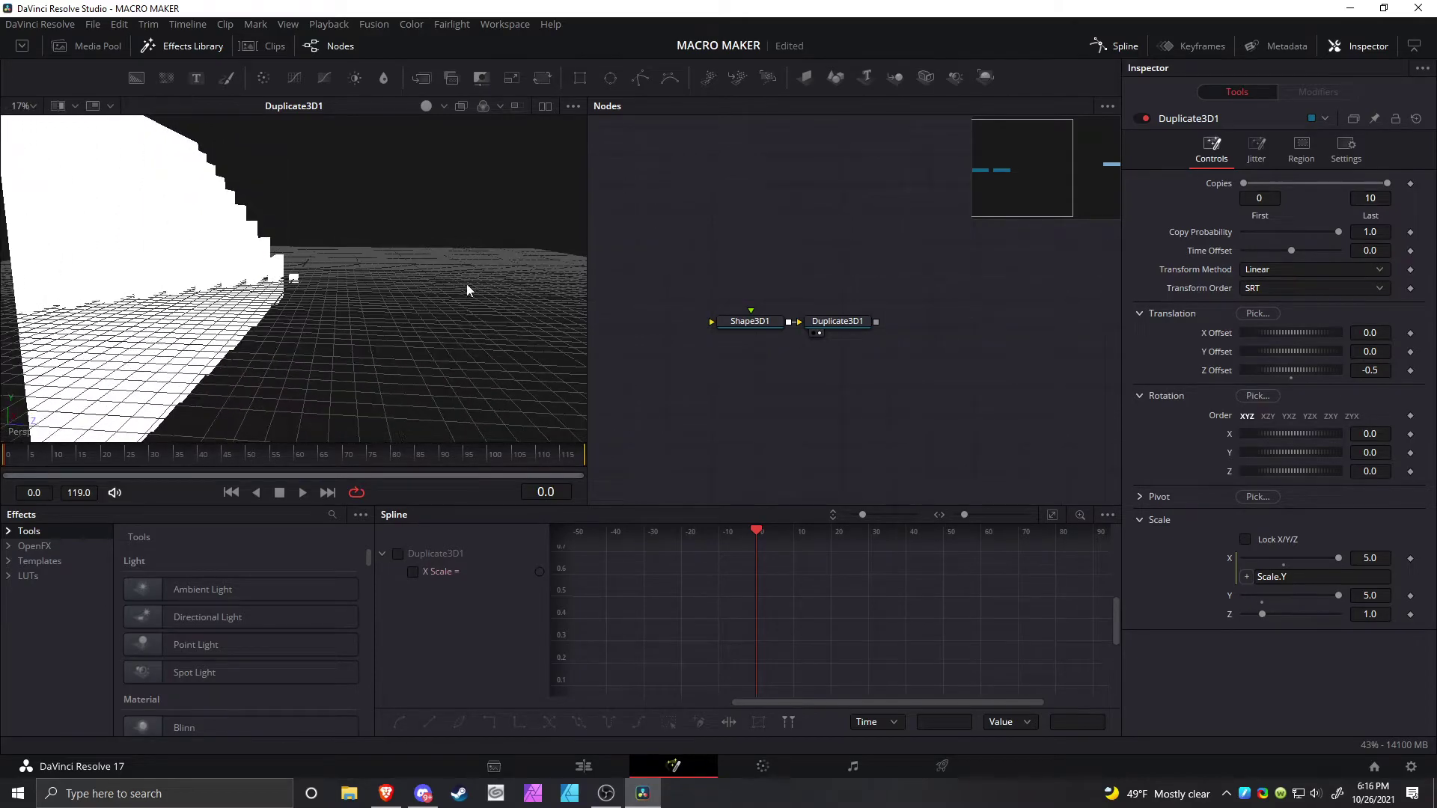
right_click(441, 281)
mouse_move(504, 401)
click(619, 451)
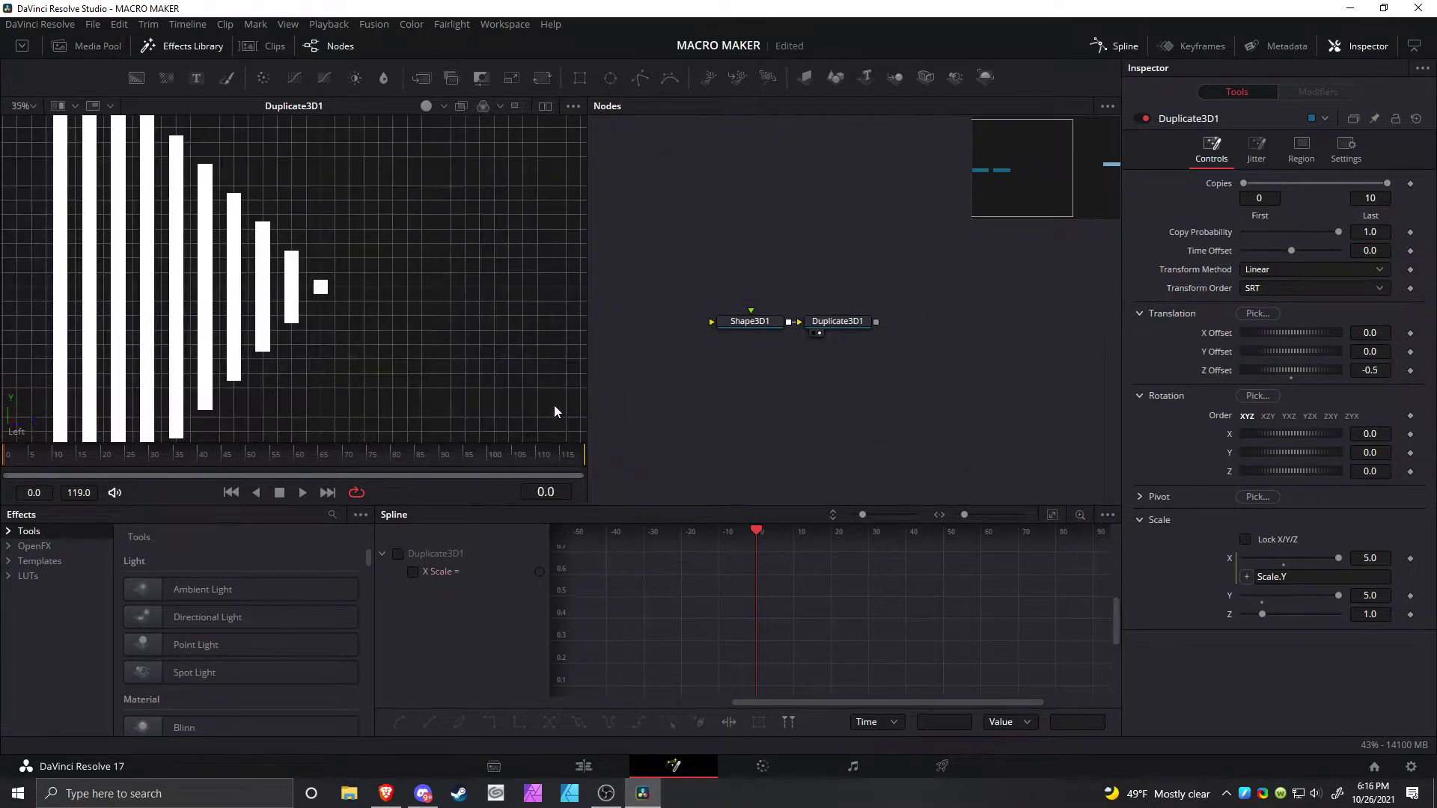
Copy the Shape3D1 and Duplicate3D1 nodes and paste them as a second chain aligned above the original
click(765, 323)
drag(712, 279, 842, 346)
key(ctrl+c)
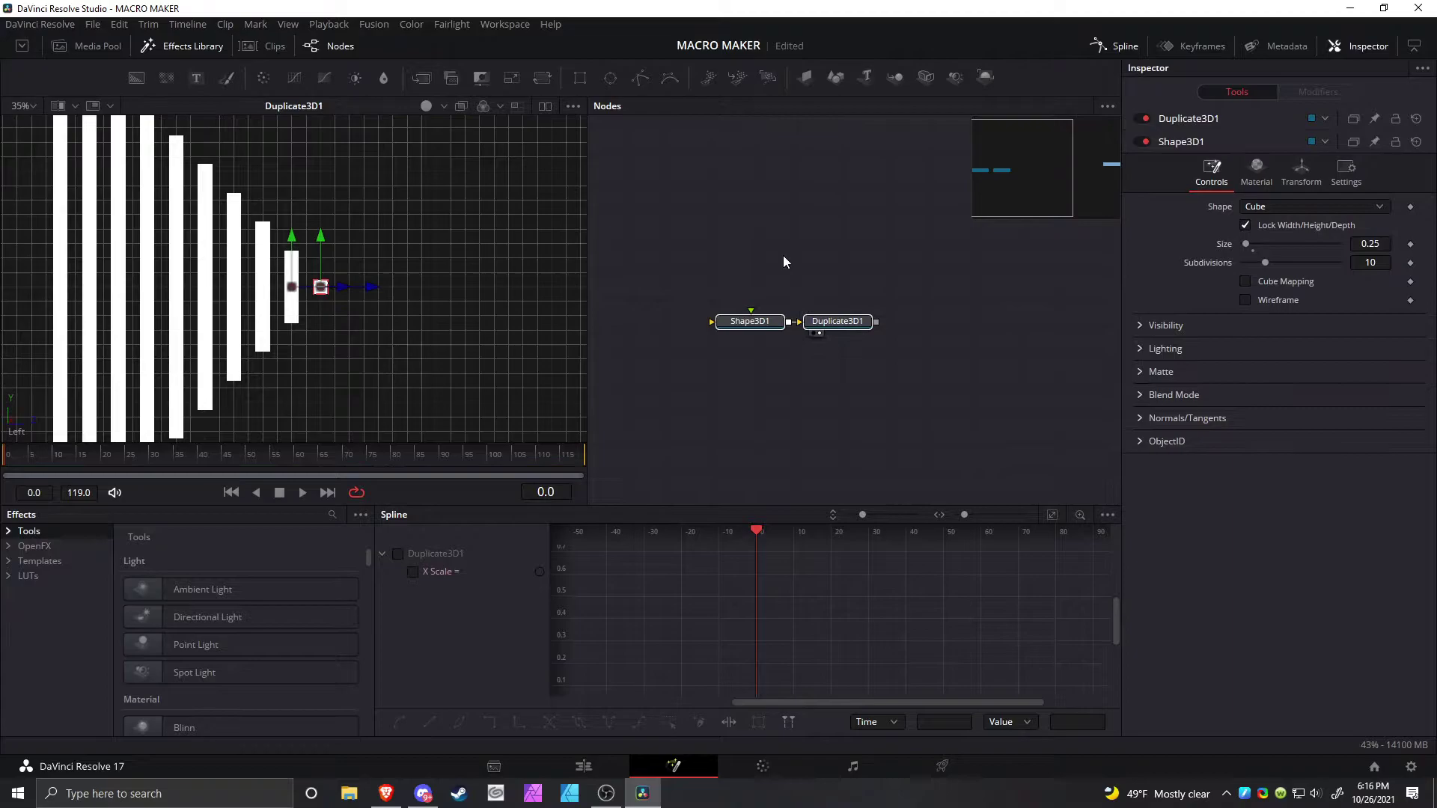
click(783, 255)
key(ctrl+v)
drag(853, 261, 823, 263)
click(749, 259)
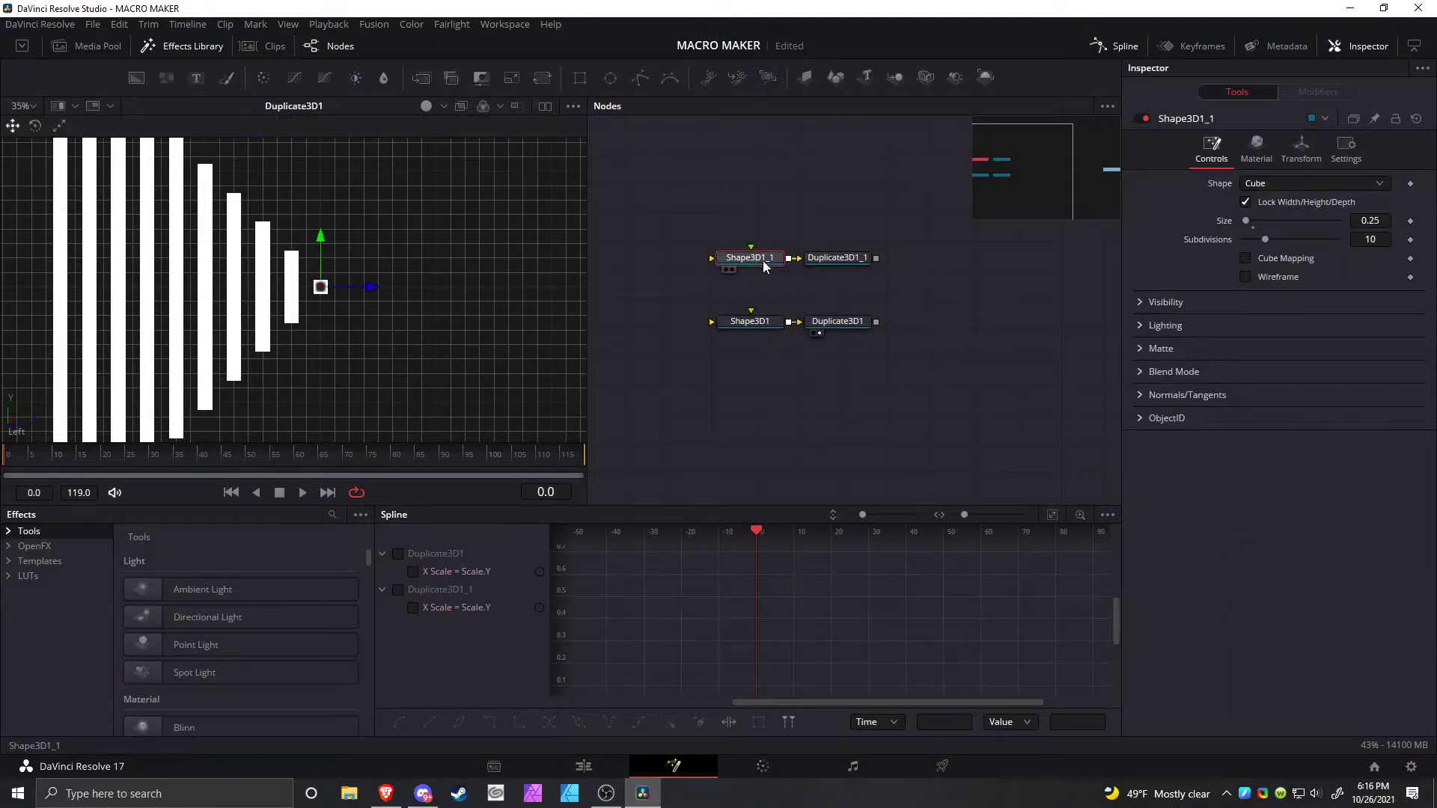
drag(891, 299, 757, 231)
click(756, 230)
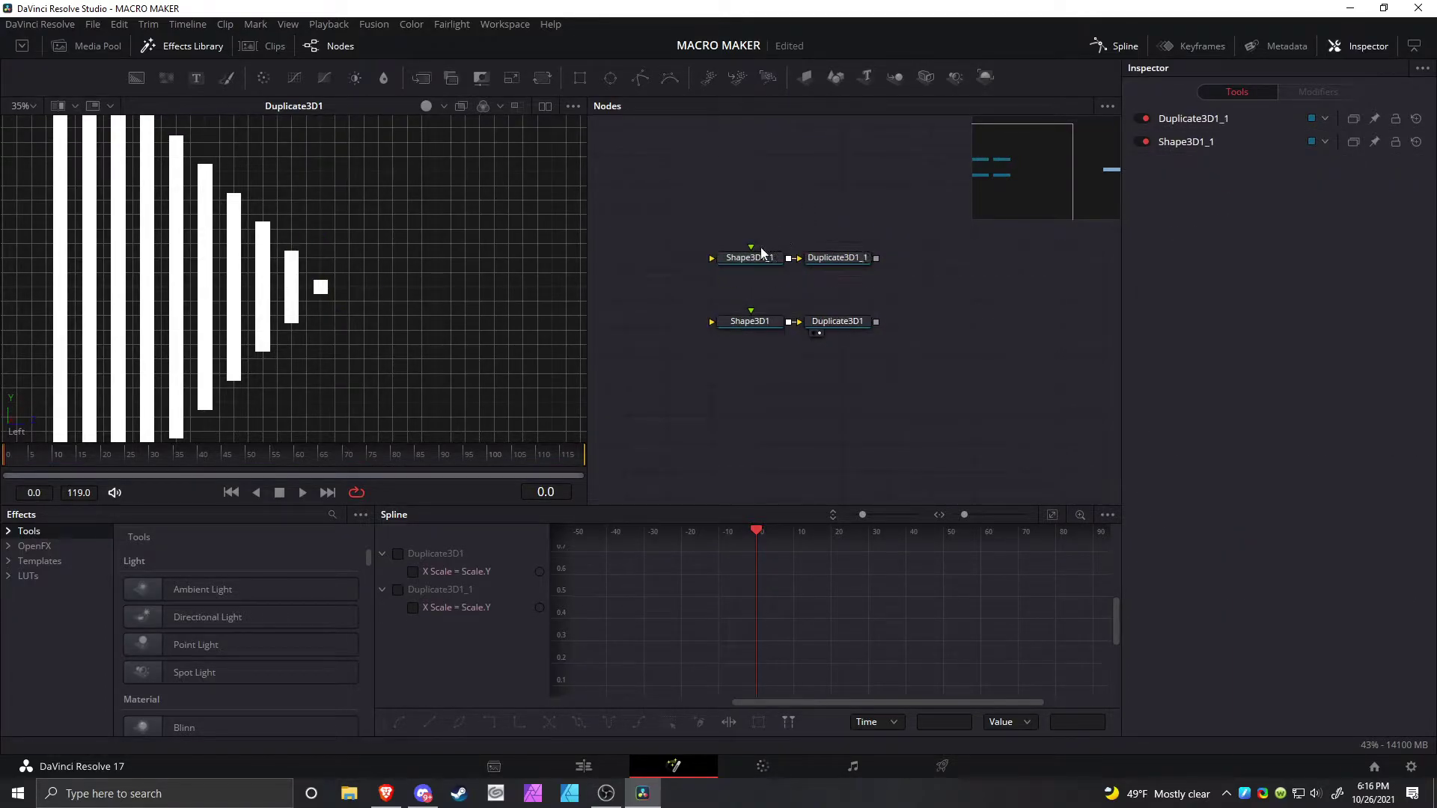
Show the copied cube Shape3D1_1 in the viewer and give it a muted red diffuse colour with saturation 0.53 and value 0.567
click(759, 257)
key(2)
scroll(312, 318, up, 3)
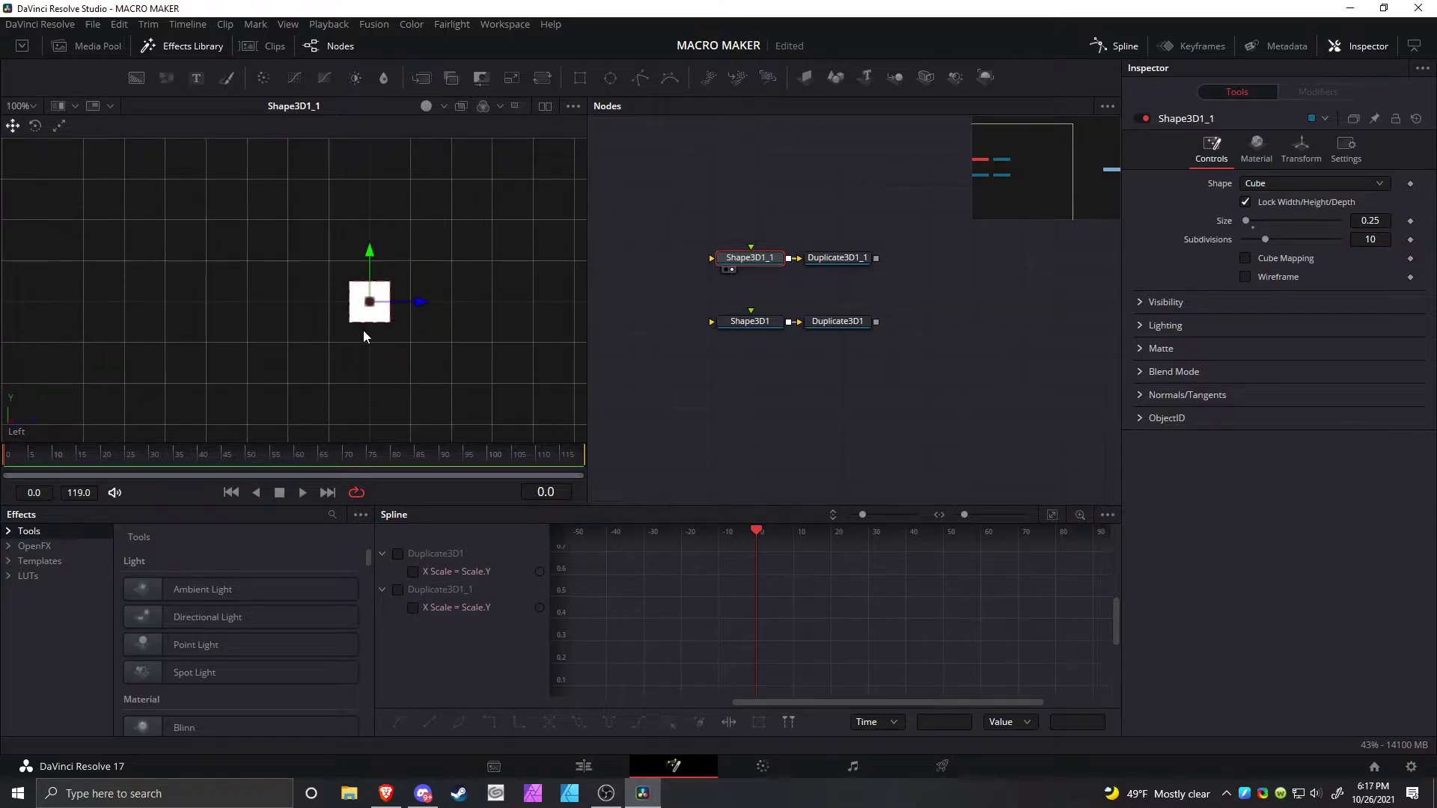
click(1301, 153)
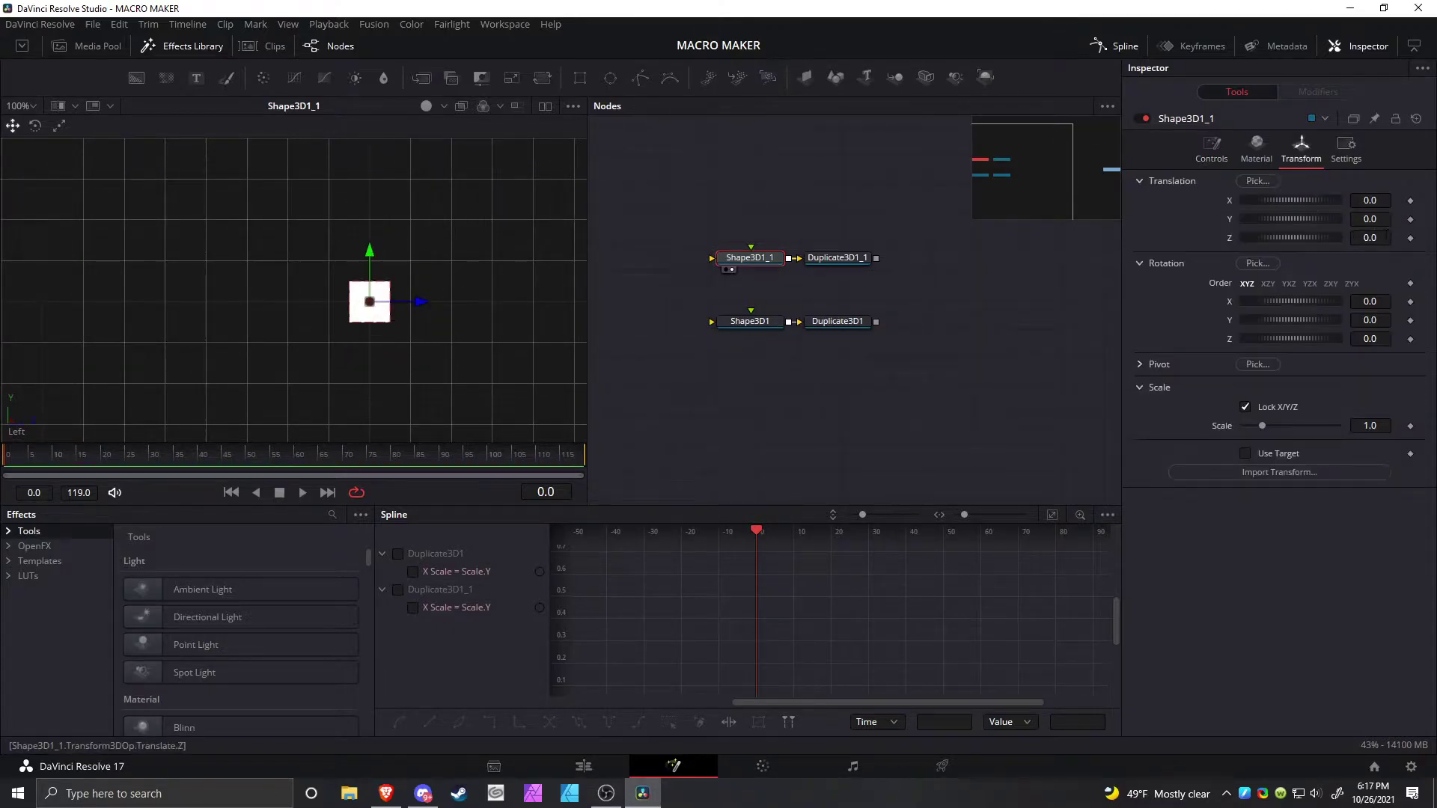
click(1381, 238)
click(1255, 154)
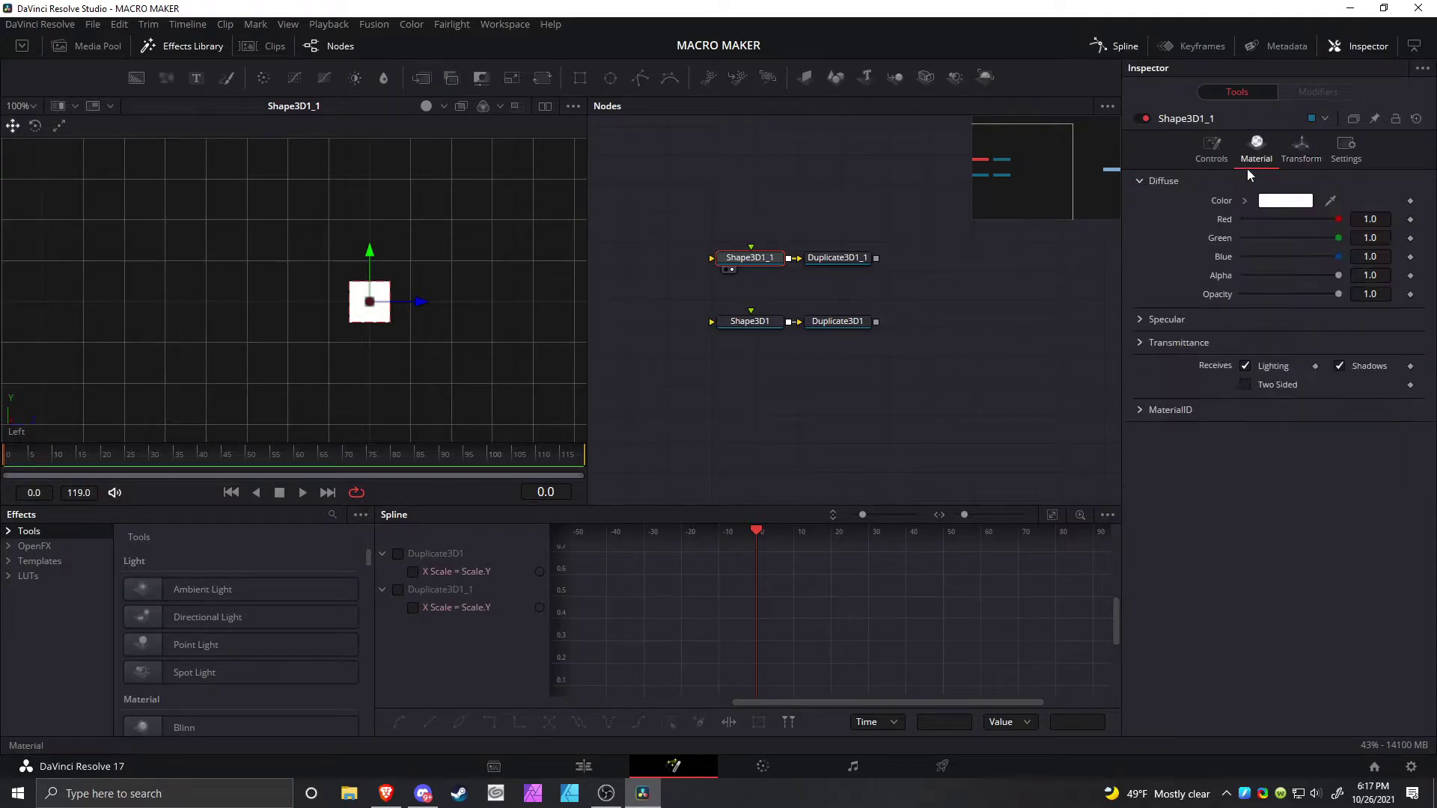
drag(1269, 214, 1313, 254)
Combine the outputs of Duplicate3D1 and Duplicate3D1_1 in a Merge 3D node
drag(876, 257, 877, 323)
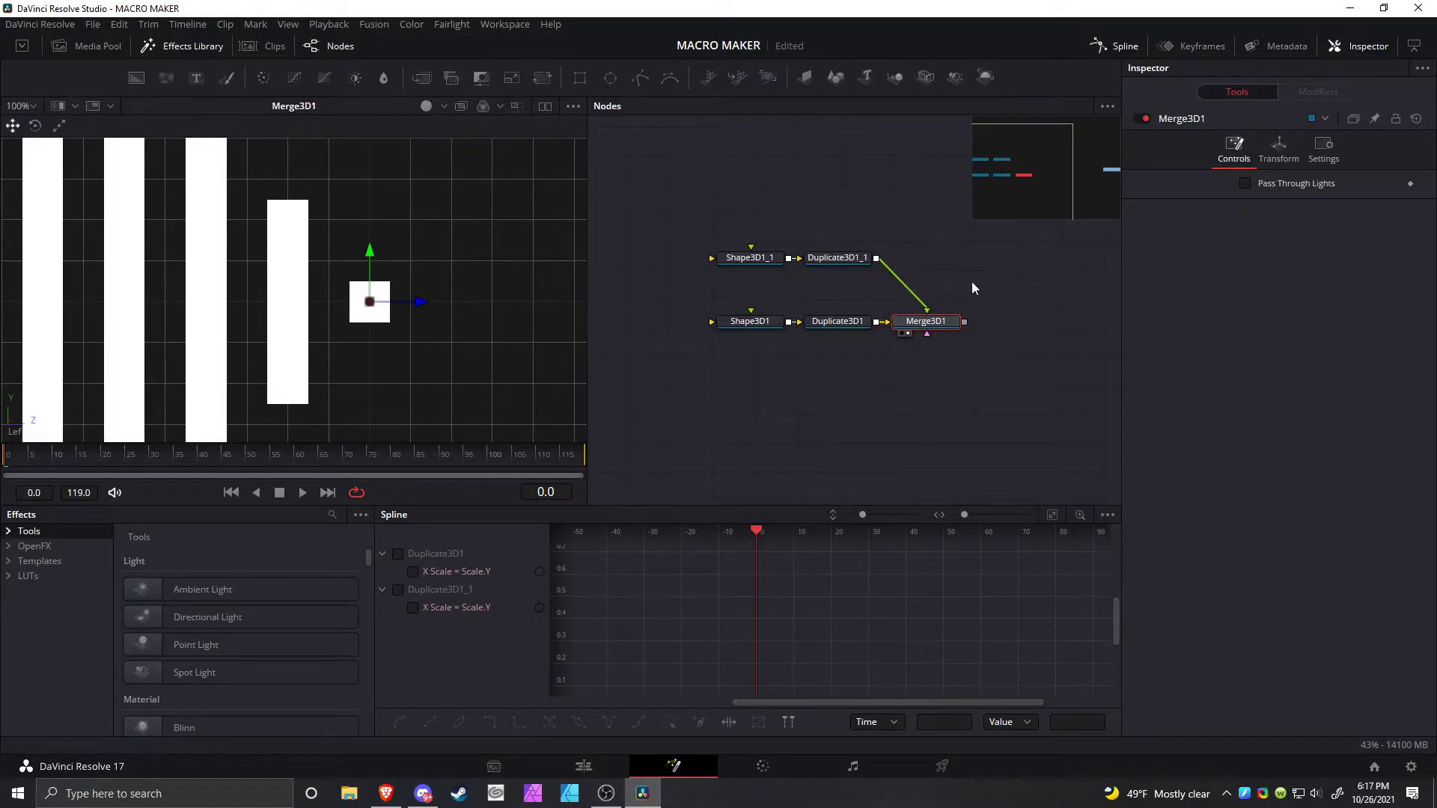
Set the Z translation of the red cube Shape3D1_1 to -0.25
click(710, 256)
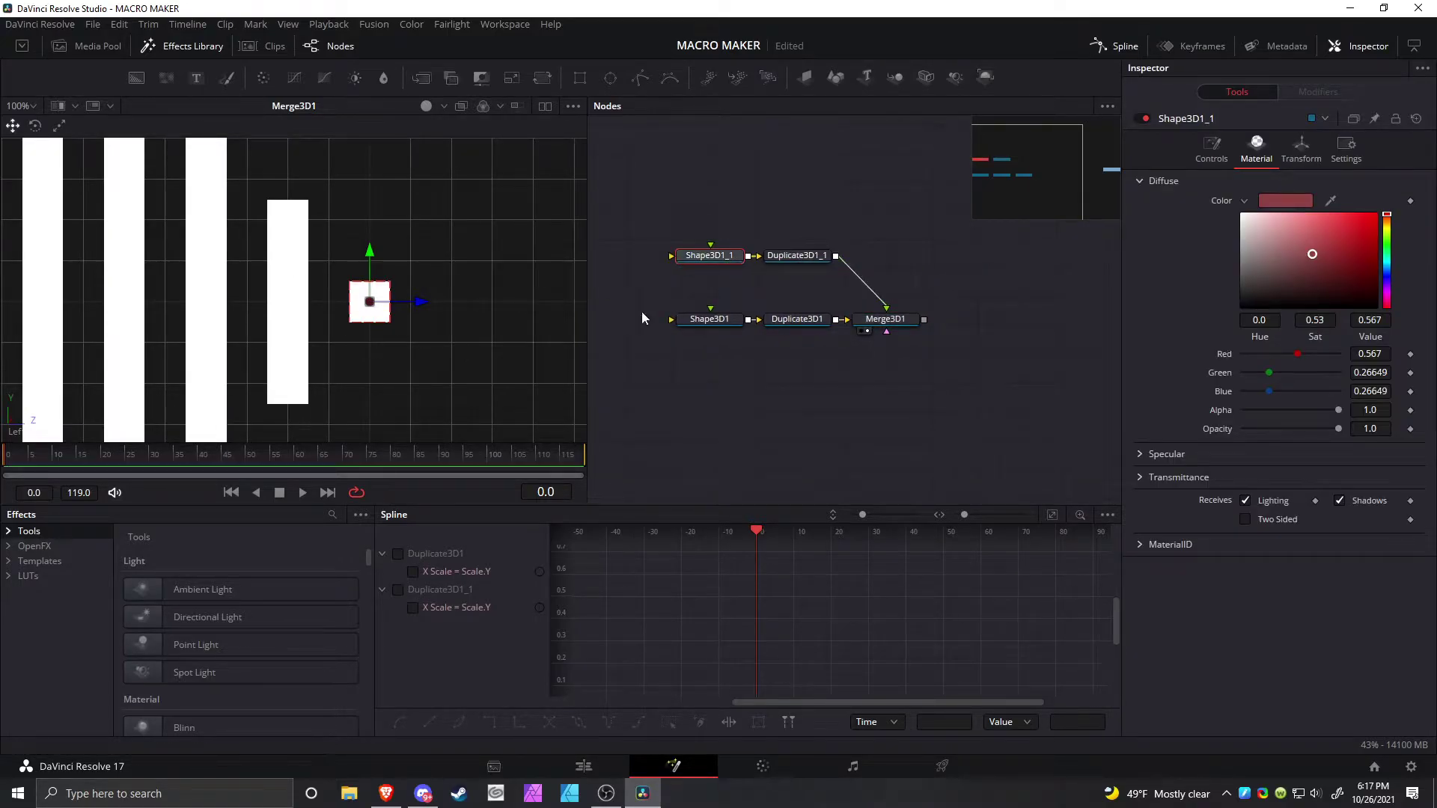
click(1301, 148)
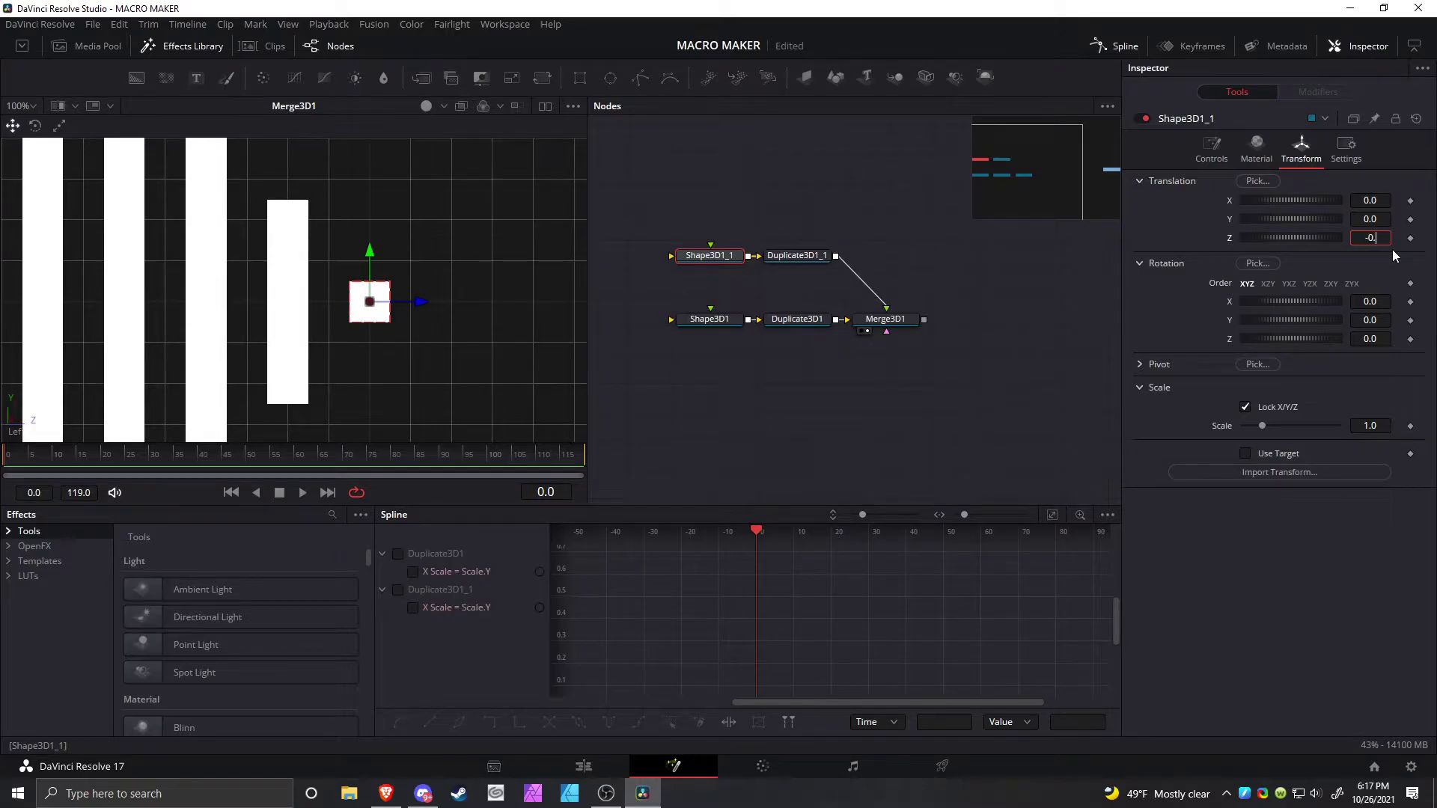
key(Tab)
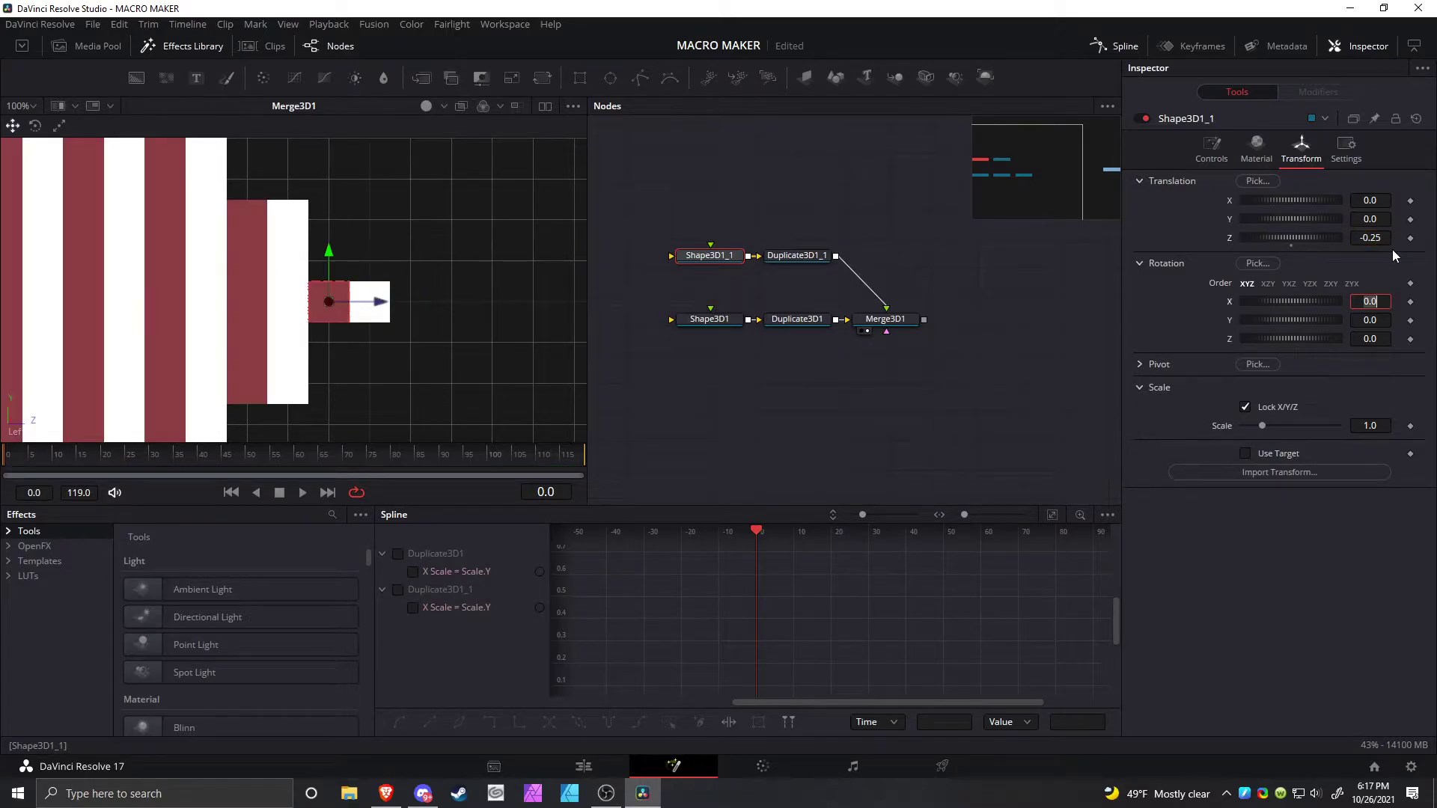
click(399, 248)
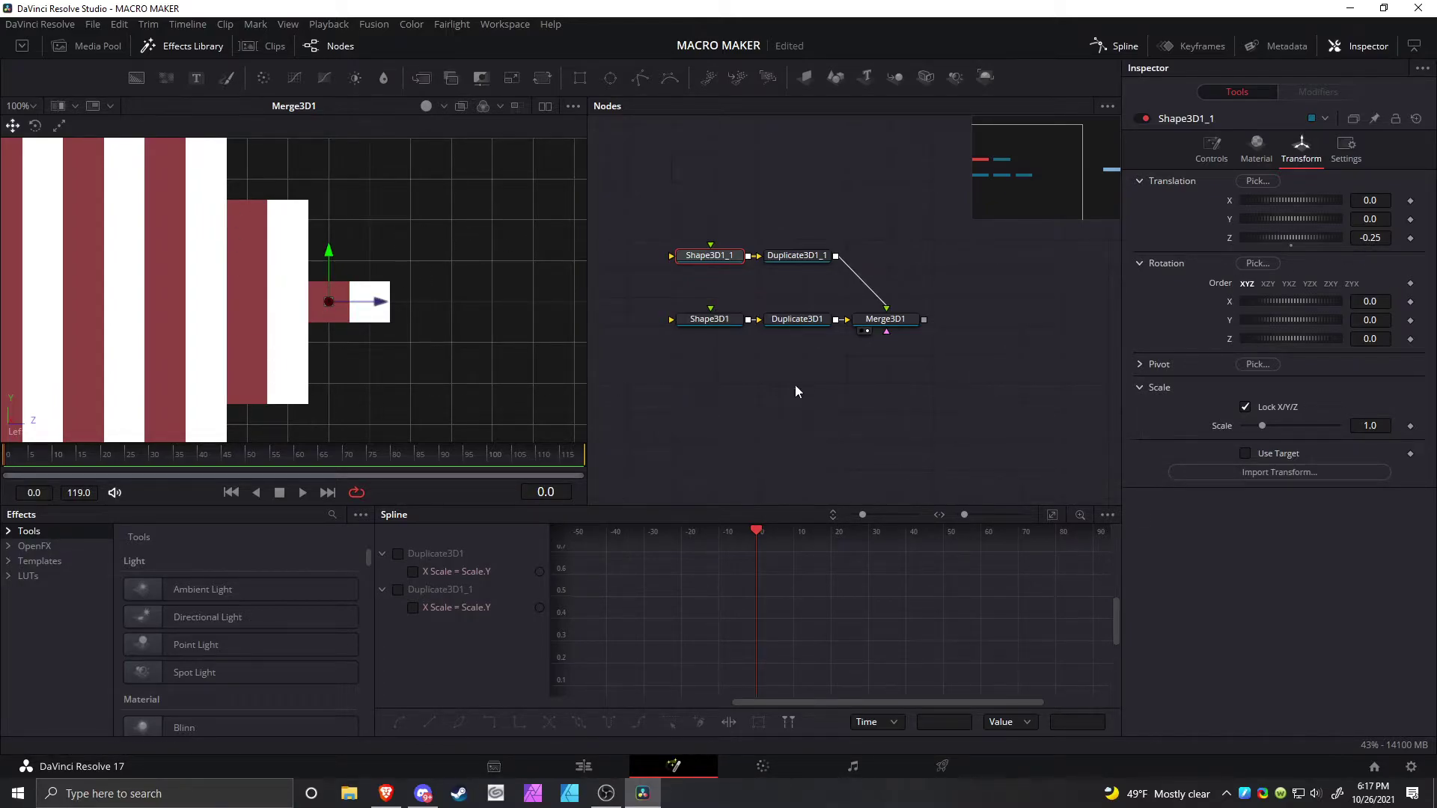
Unlock the scale axes of Shape3D1_1 and drive its X scale with an expression linked to its Y scale
click(801, 257)
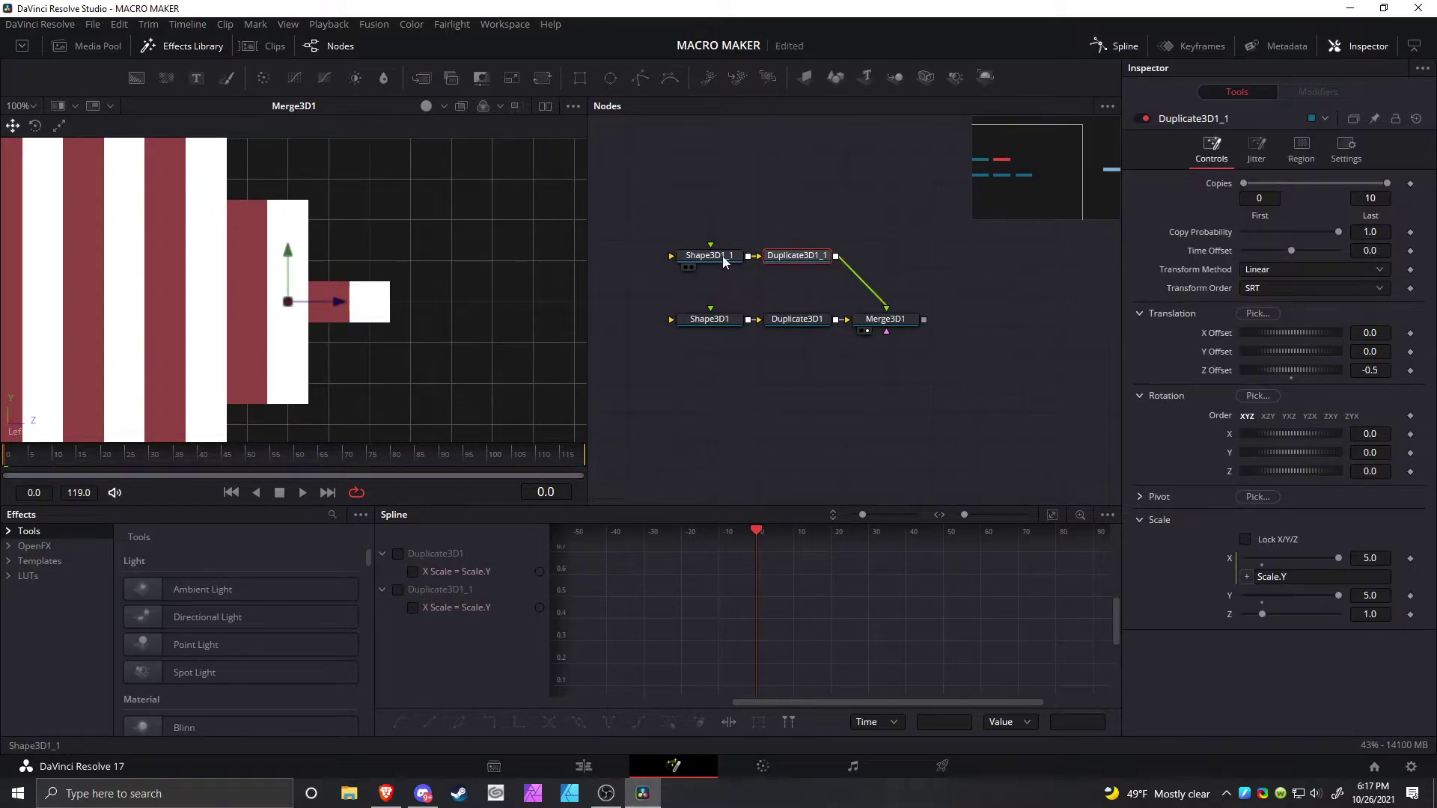
click(690, 259)
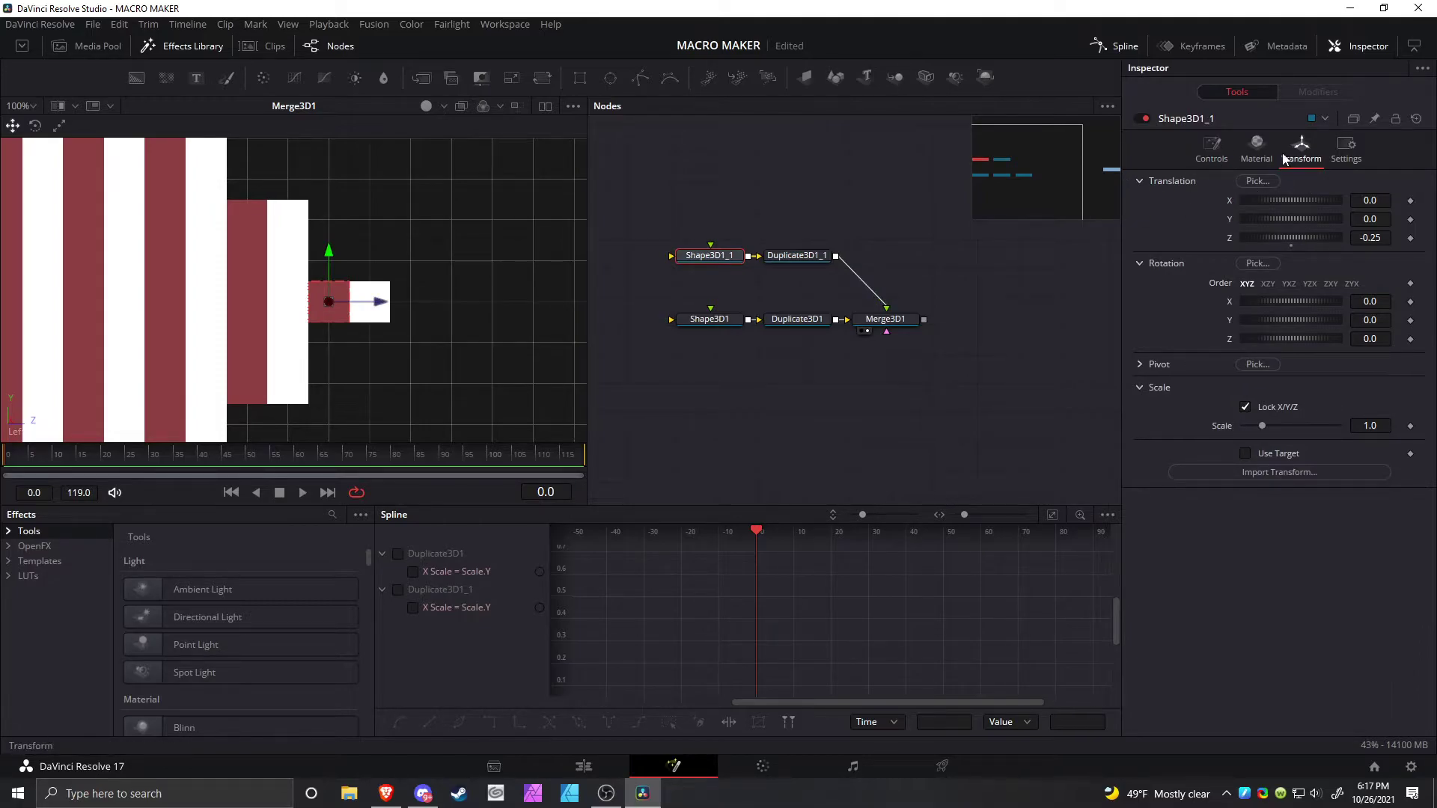
click(1248, 407)
click(1370, 426)
text(=)
key(Return)
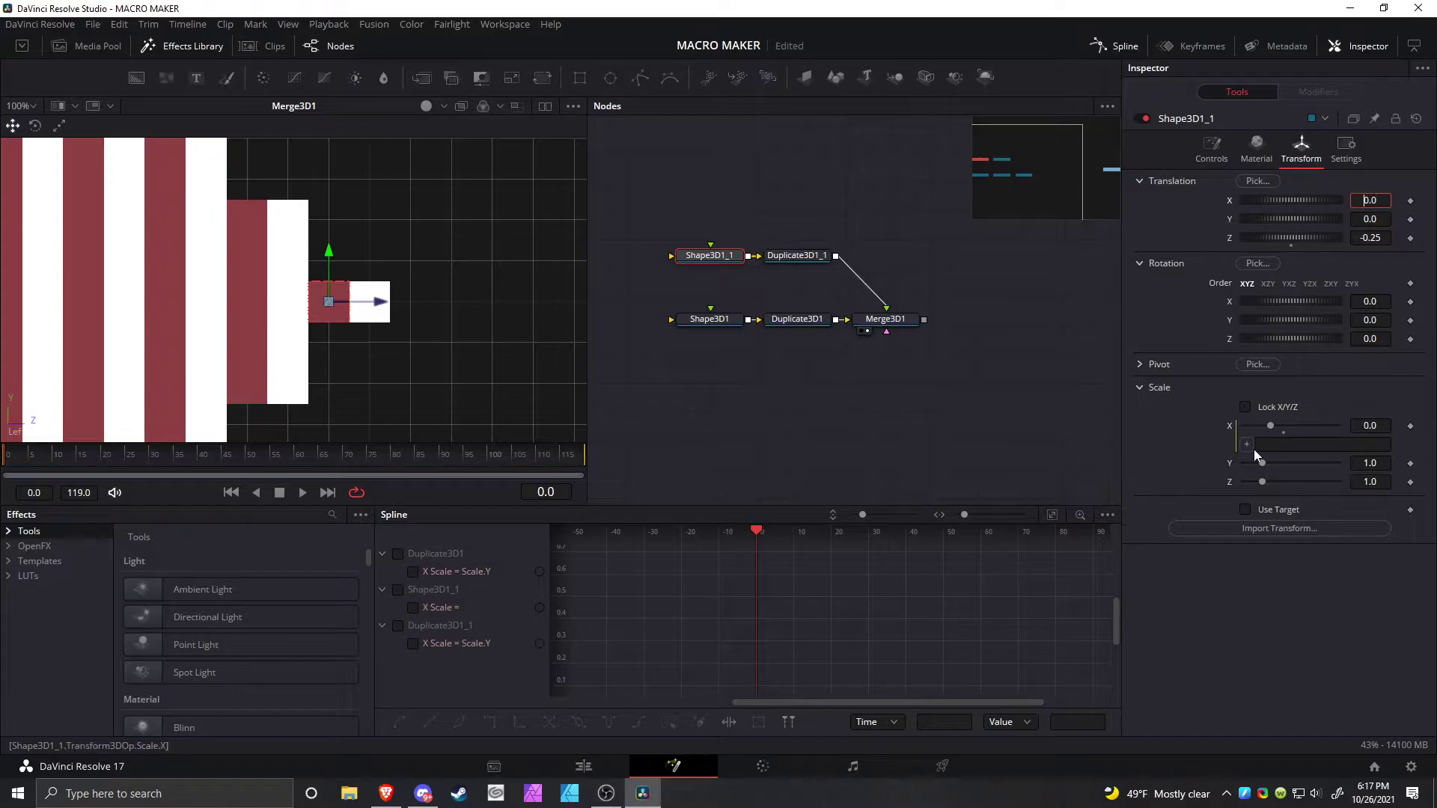
drag(1247, 444, 1265, 464)
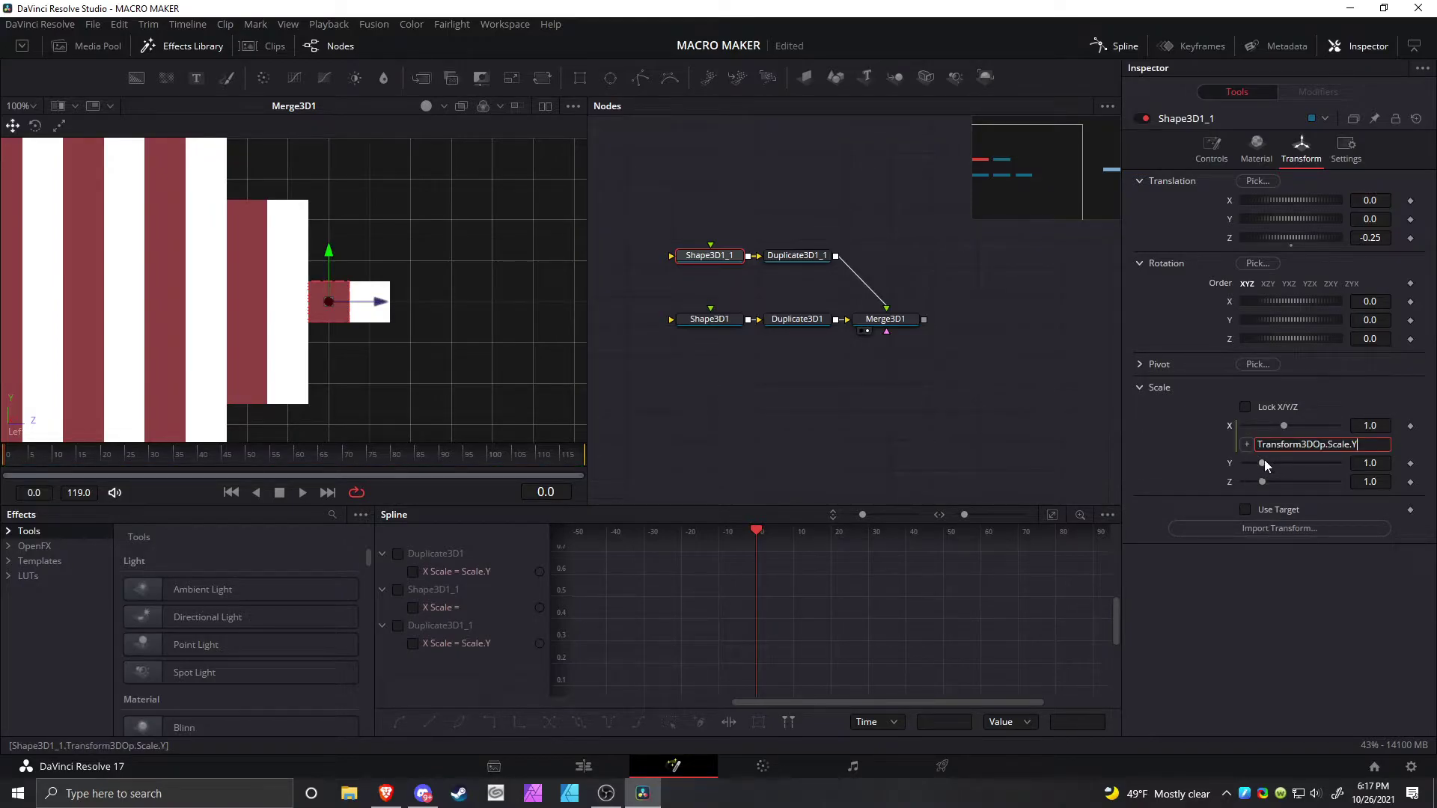
Set the Y scale of Shape3D1_1 to 3
click(1367, 462)
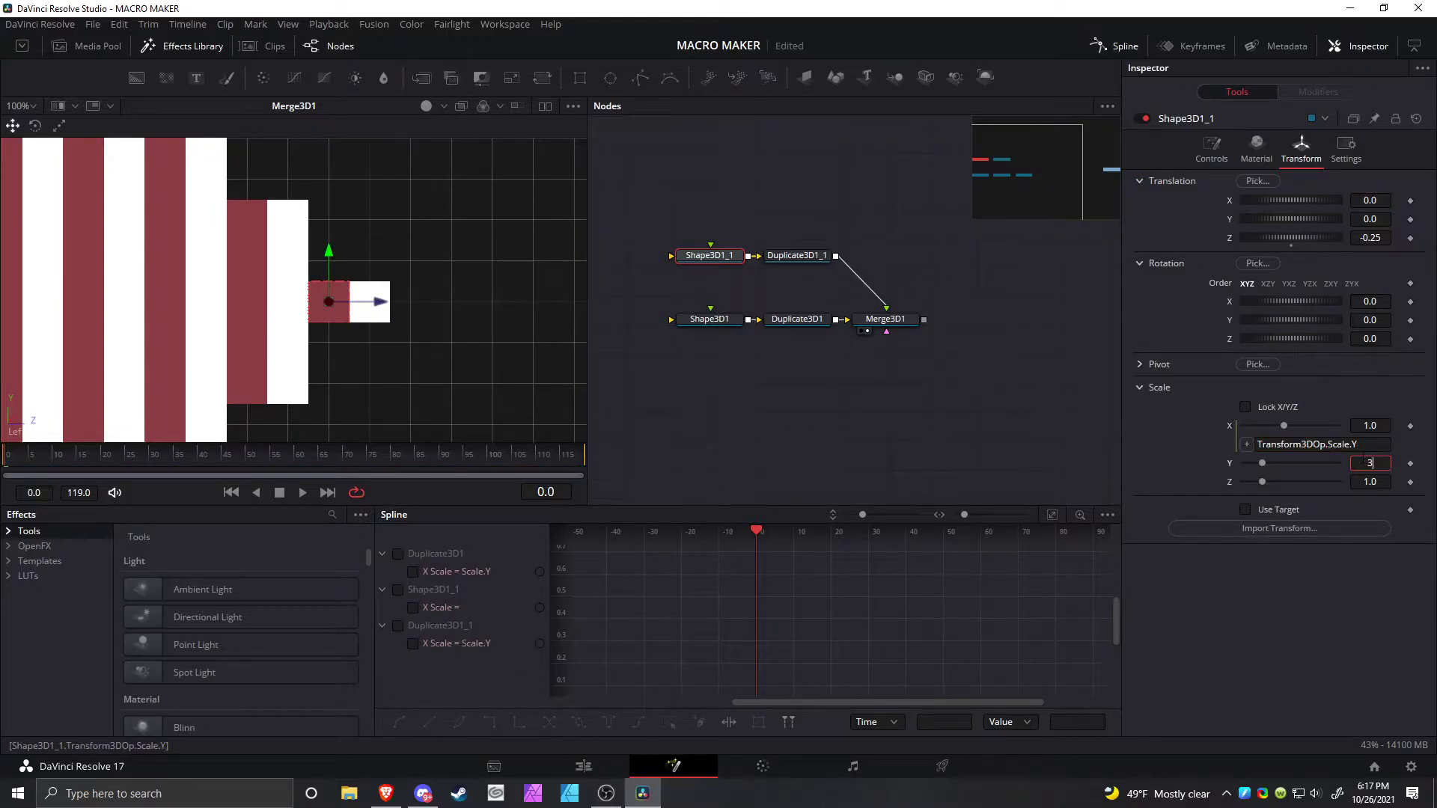
text(3)
key(Return)
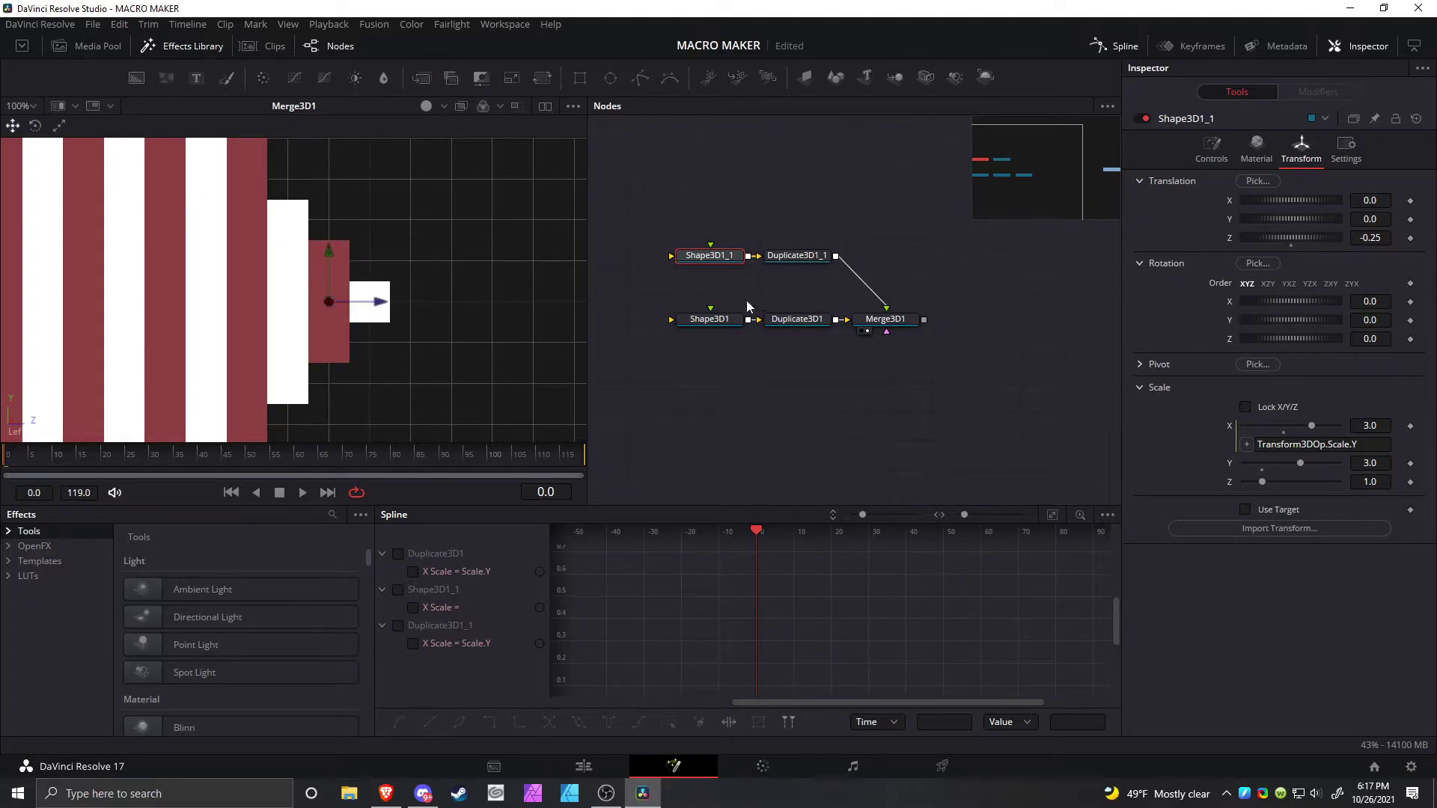
Compare the outputs of Duplicate3D1_1, Shape3D1_1 and Merge3D1 in the viewer to check how the red copies grow
click(799, 256)
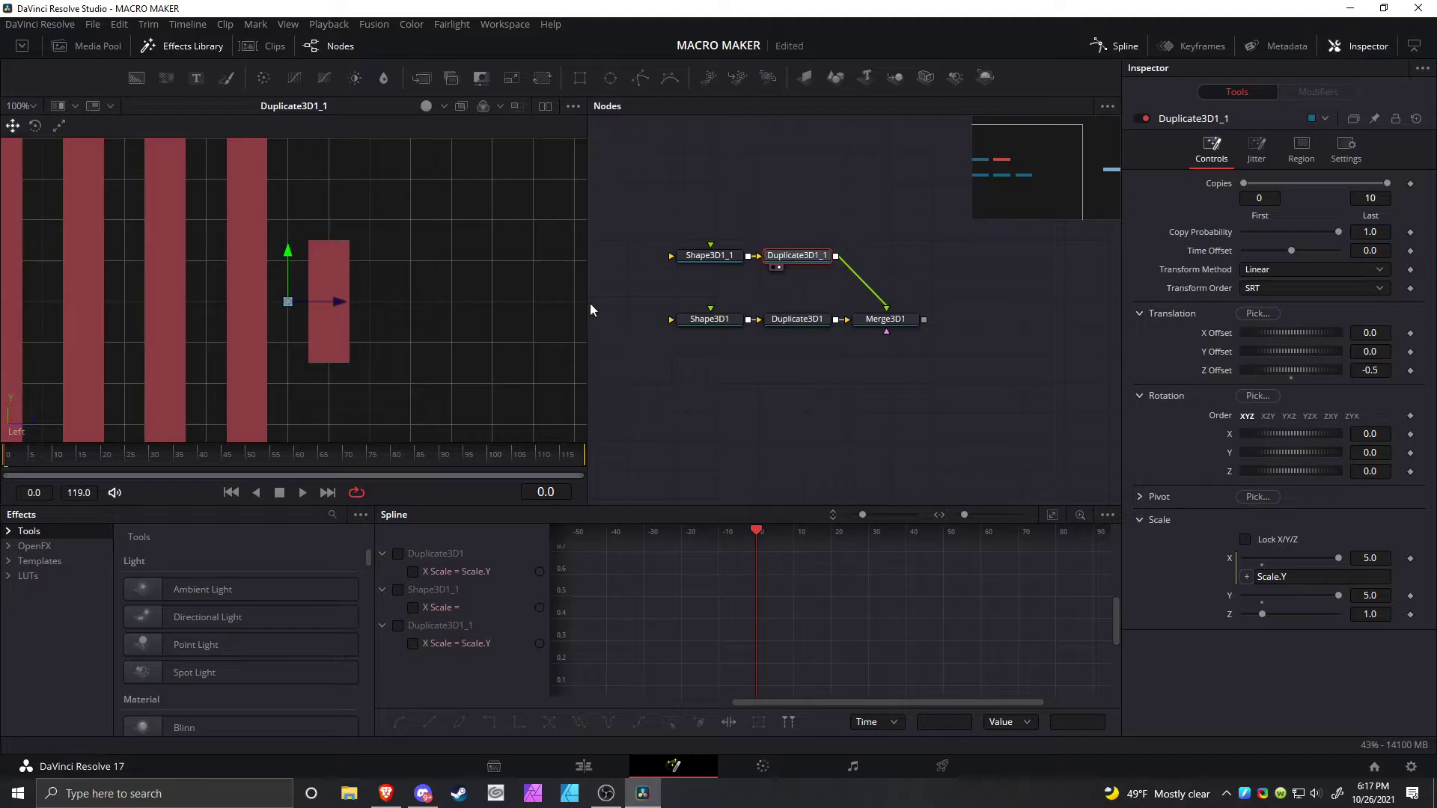
scroll(408, 293, down, 5)
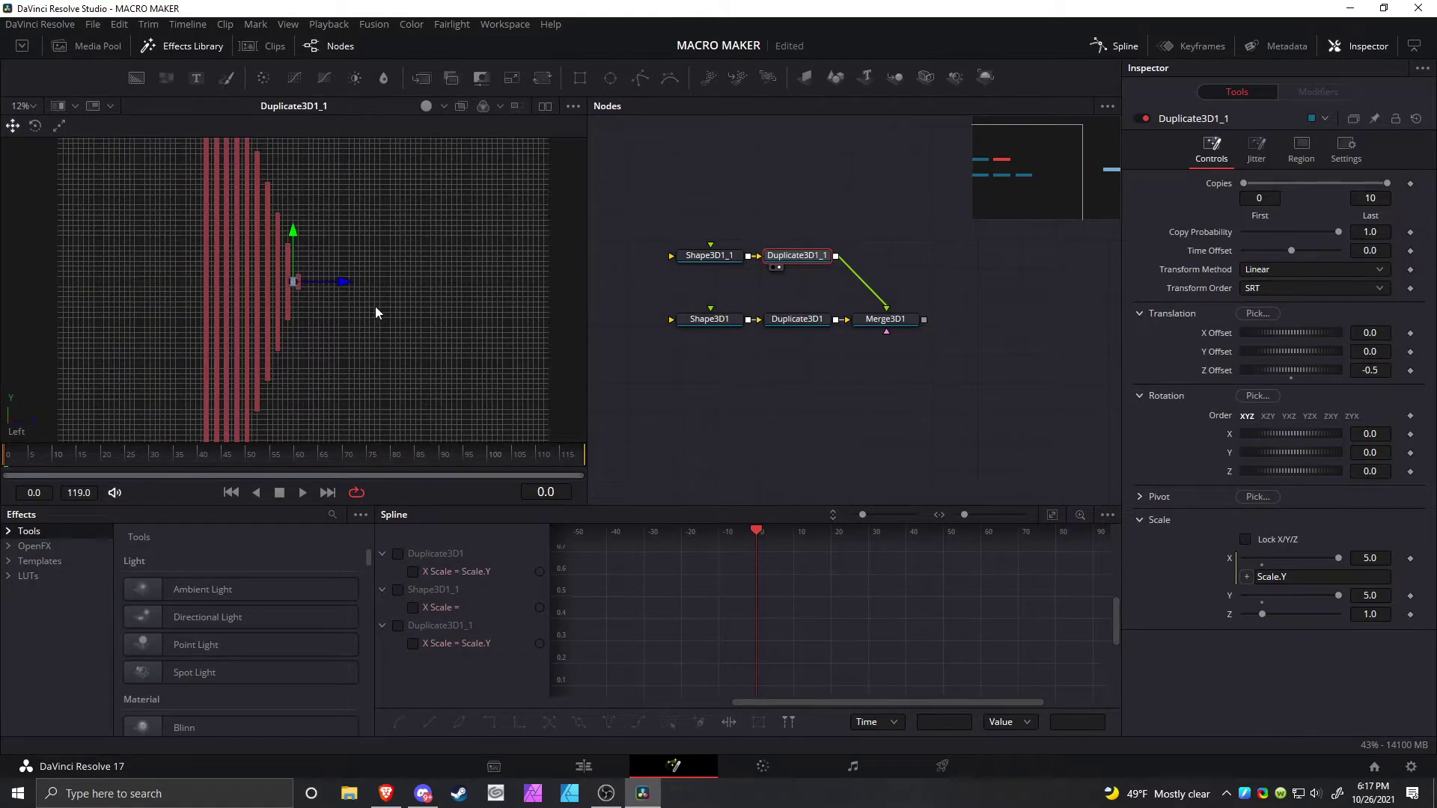
scroll(314, 280, up, 4)
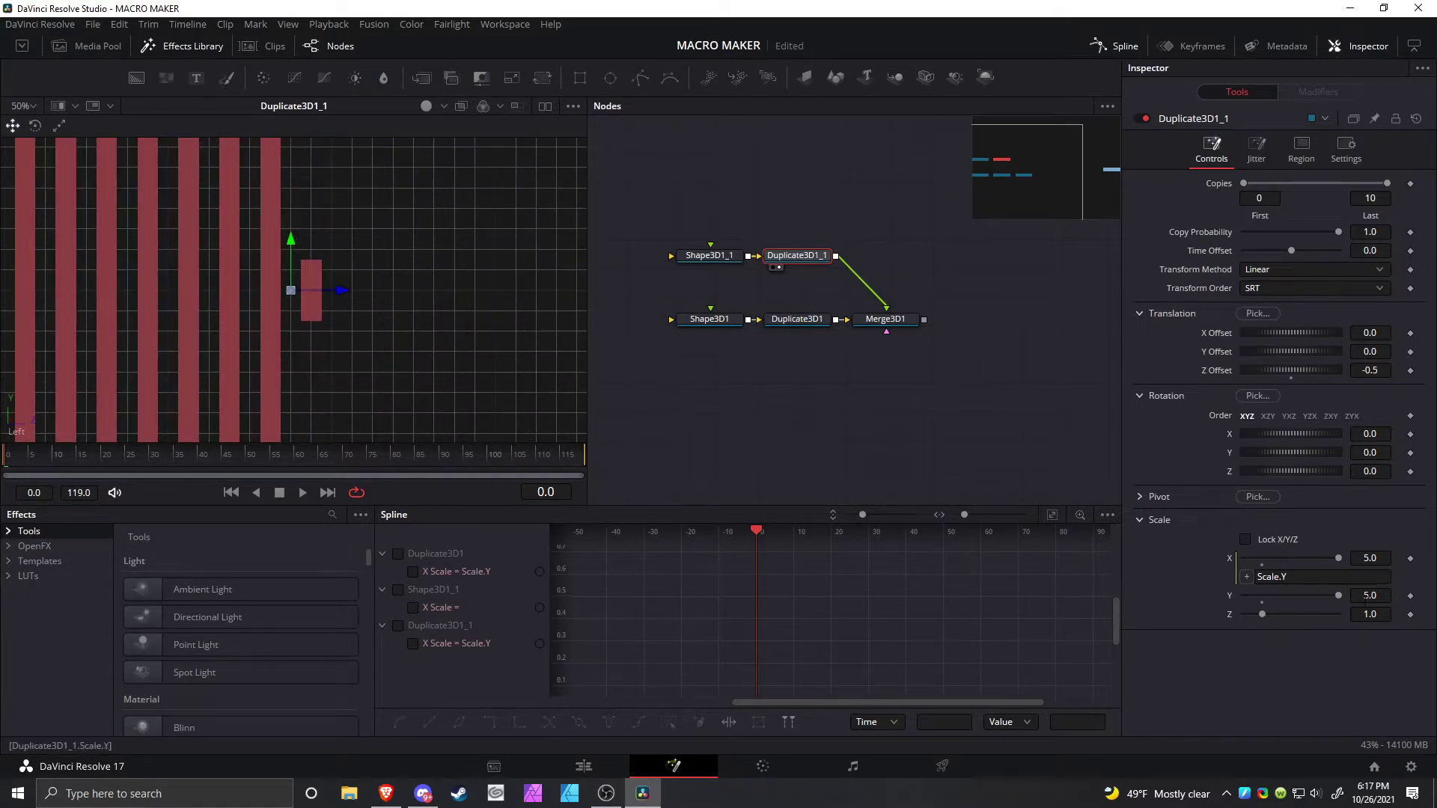
click(718, 256)
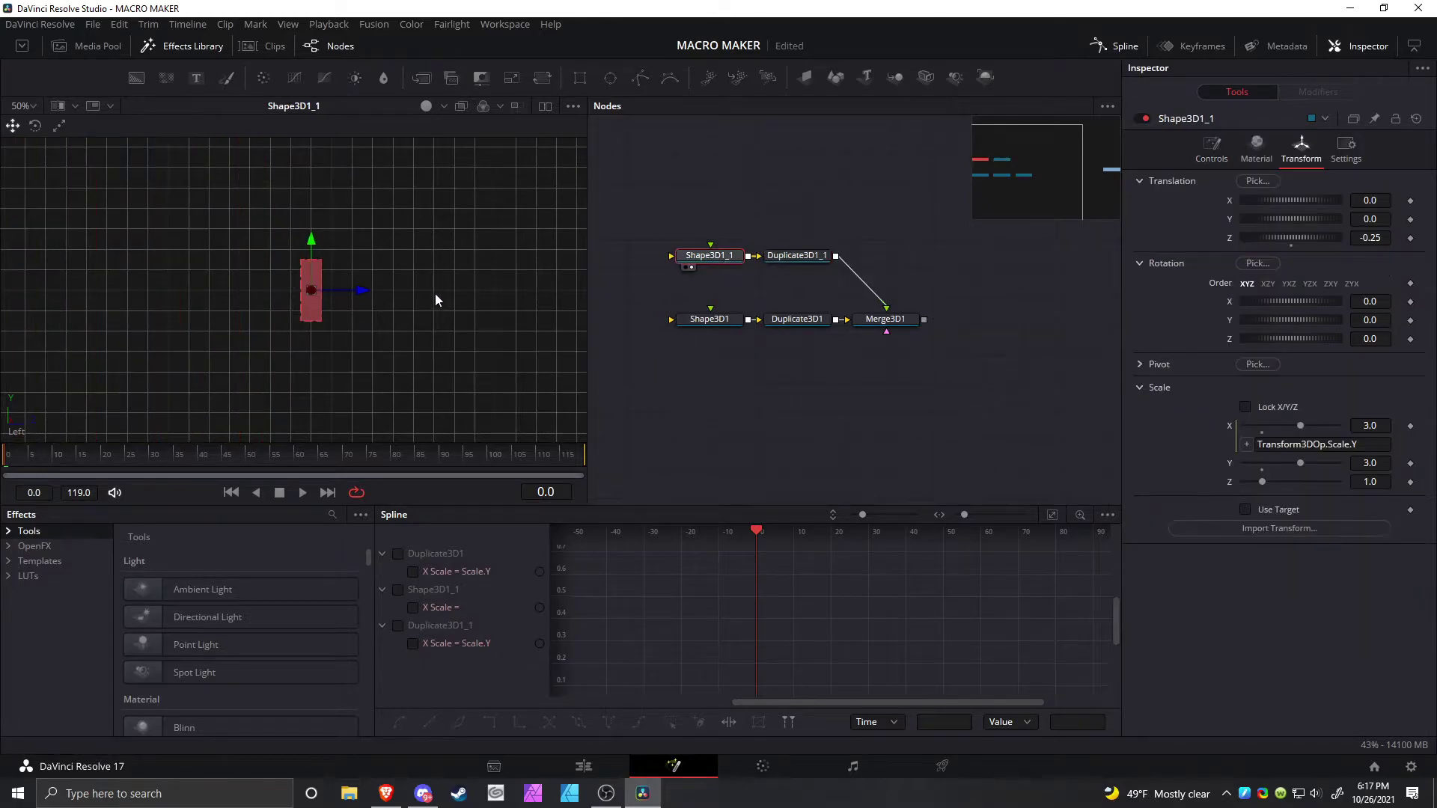
click(865, 320)
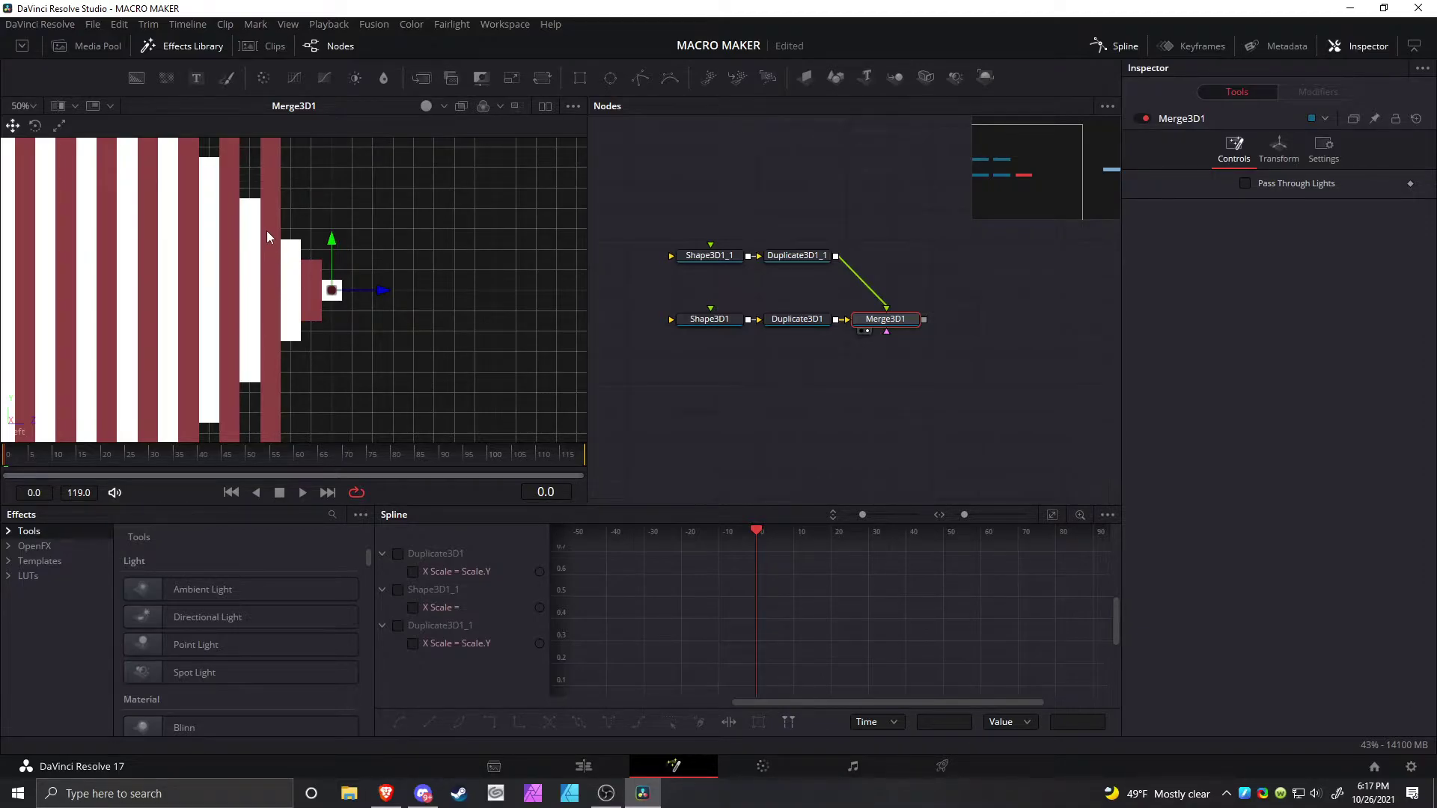
Switch to the Brave browser, calculate 7/3 in a new Google search and copy the result
click(387, 793)
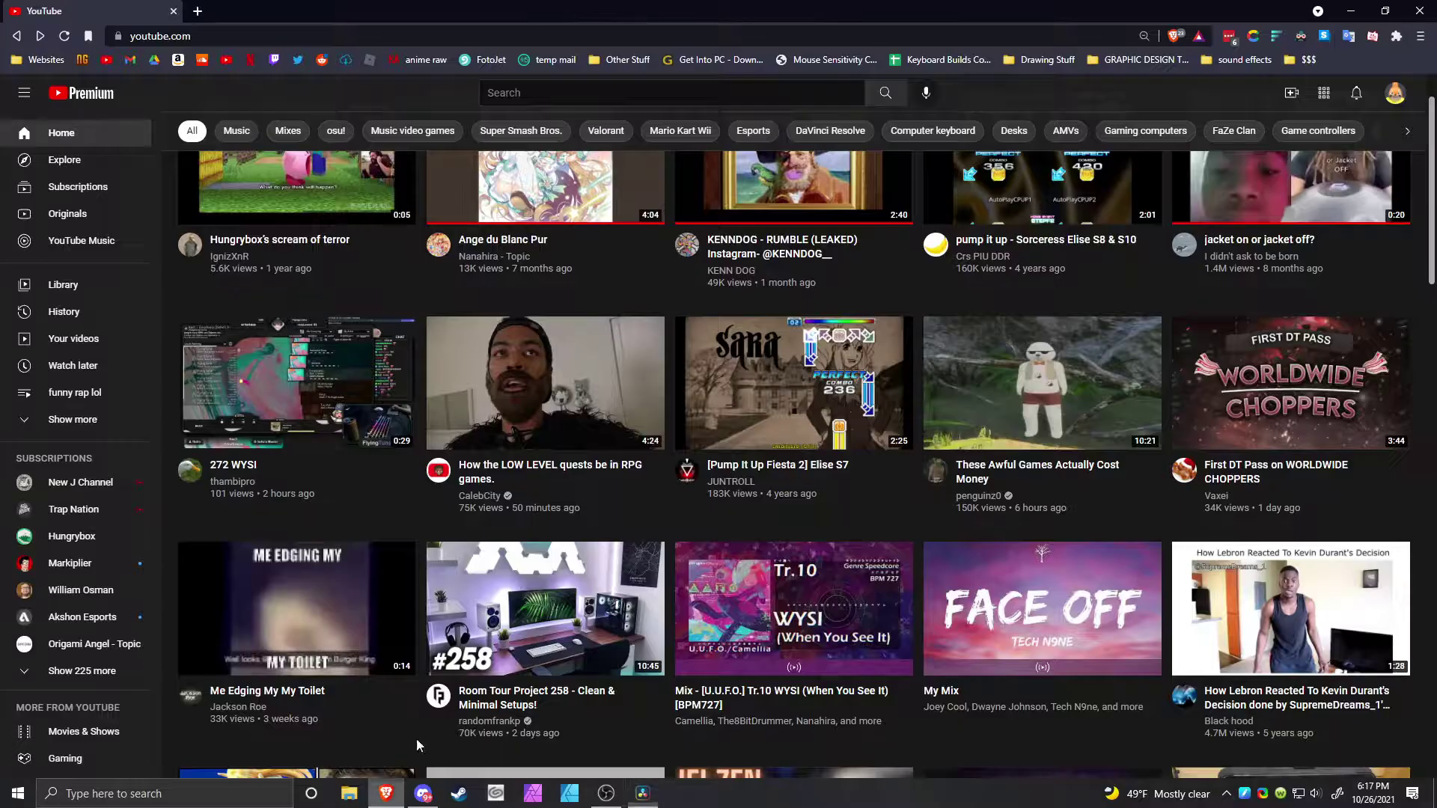
click(197, 11)
text(7/3)
key(Return)
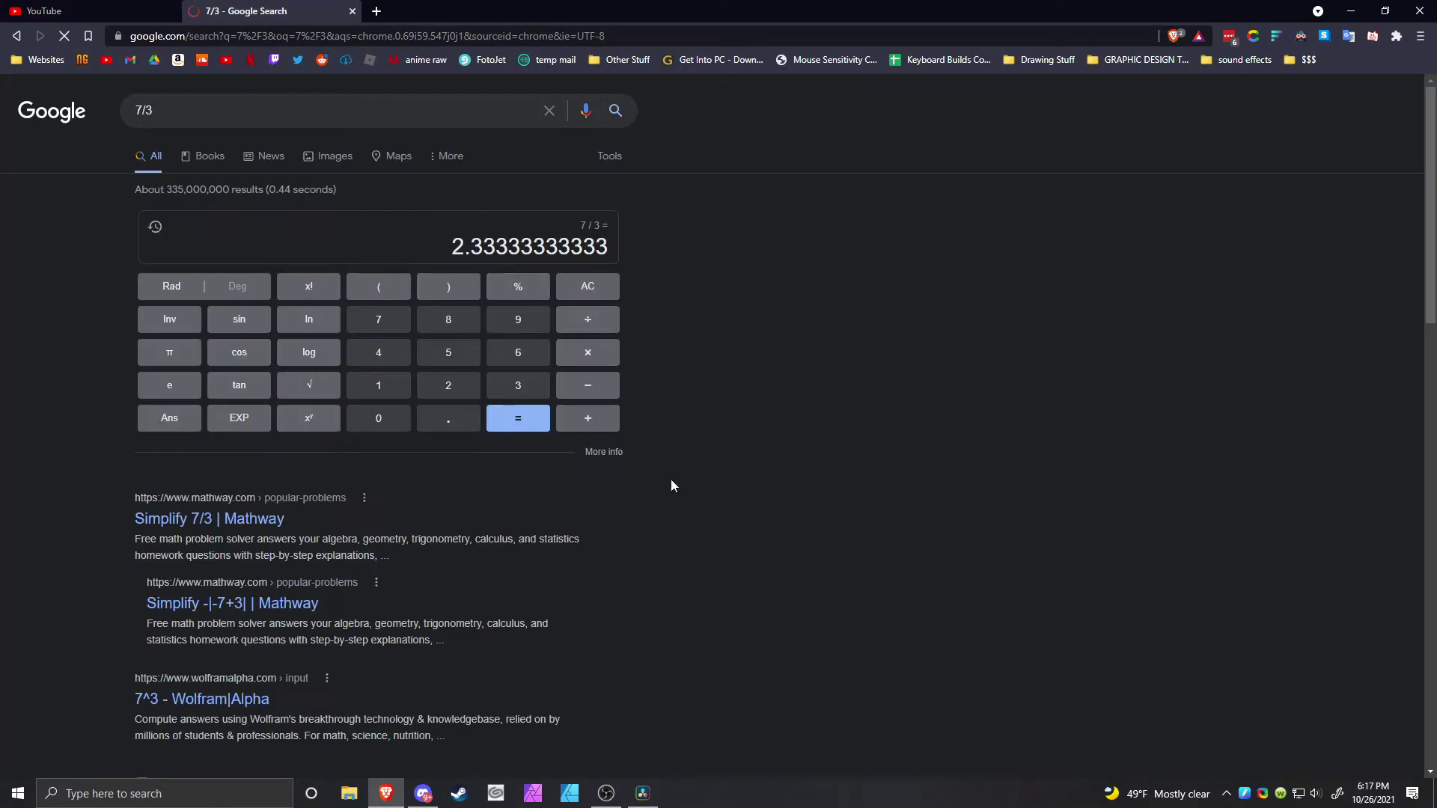
double_click(529, 246)
key(ctrl+c)
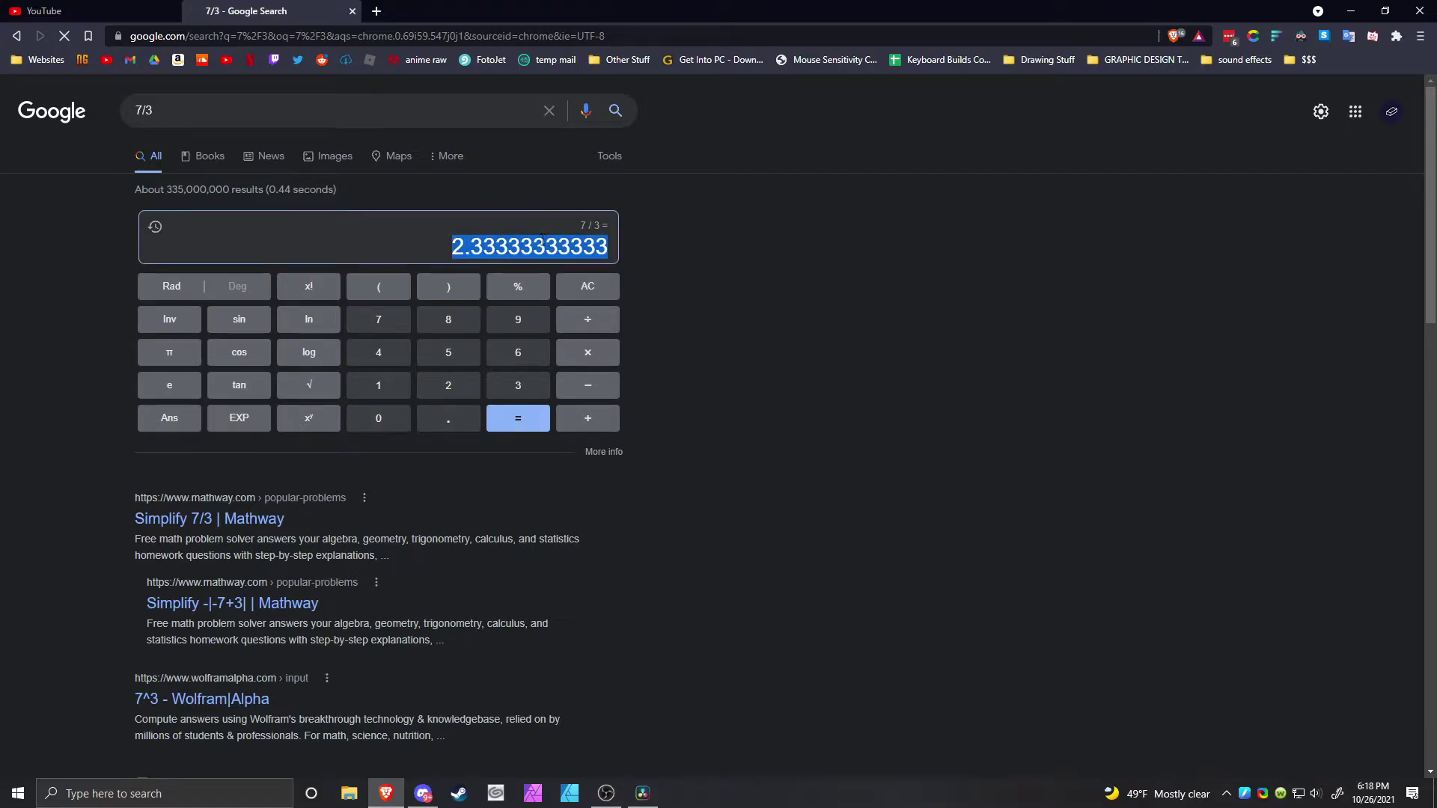
Return to DaVinci Resolve and set the Y scale of Duplicate3D1_1 to the copied value 2.333333
click(643, 794)
click(797, 256)
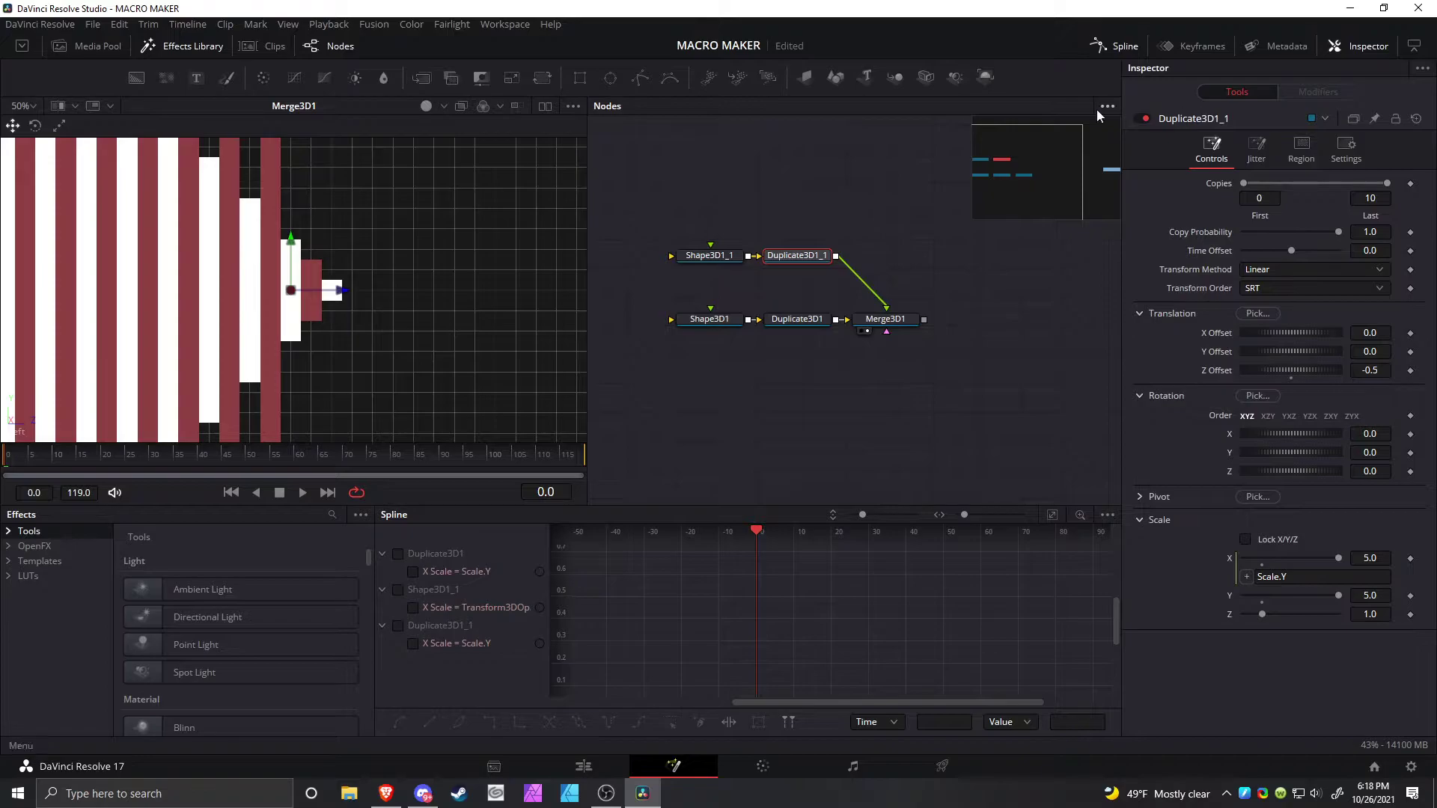
click(963, 304)
drag(816, 258, 822, 258)
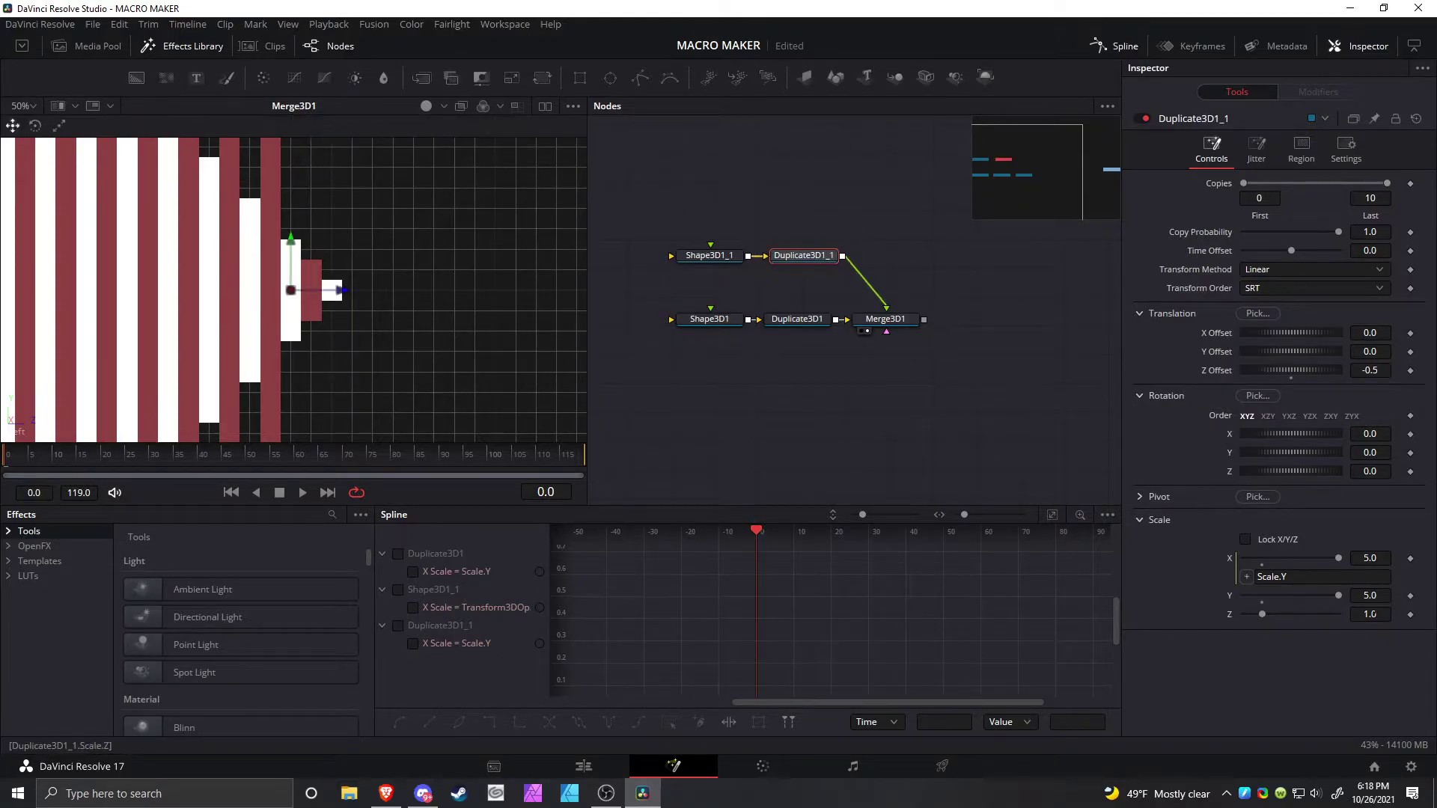
double_click(1369, 595)
key(ctrl+v)
key(Tab)
Examine the merged stepped shape from the side, and switch the viewer camera to Perspective to inspect it in 3D
drag(274, 300, 494, 471)
drag(303, 282, 213, 198)
scroll(330, 295, down, 2)
drag(377, 365, 376, 313)
right_click(394, 309)
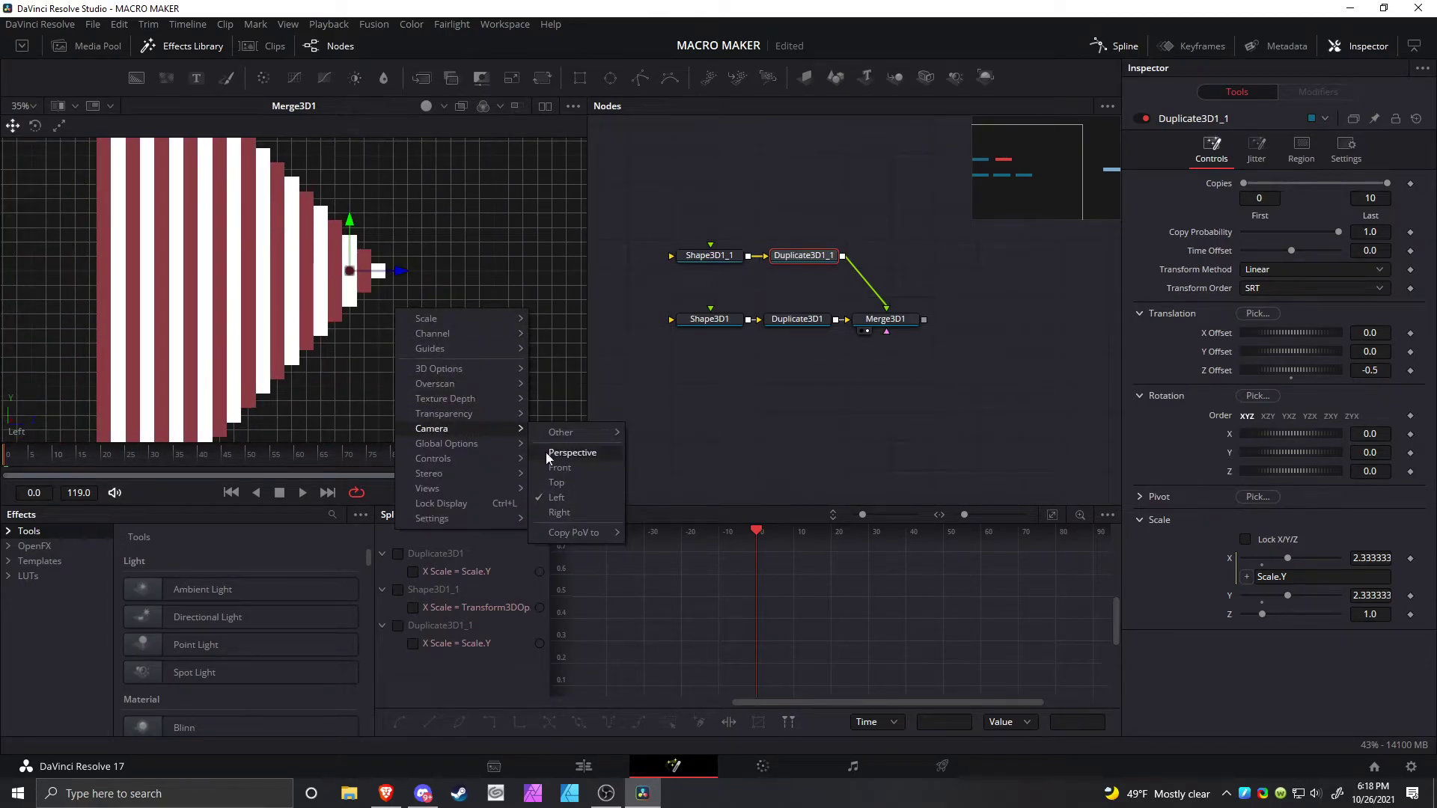
click(548, 437)
drag(209, 223, 96, 255)
Add a Camera 3D node connected to Merge3D1
drag(869, 341, 760, 362)
click(771, 348)
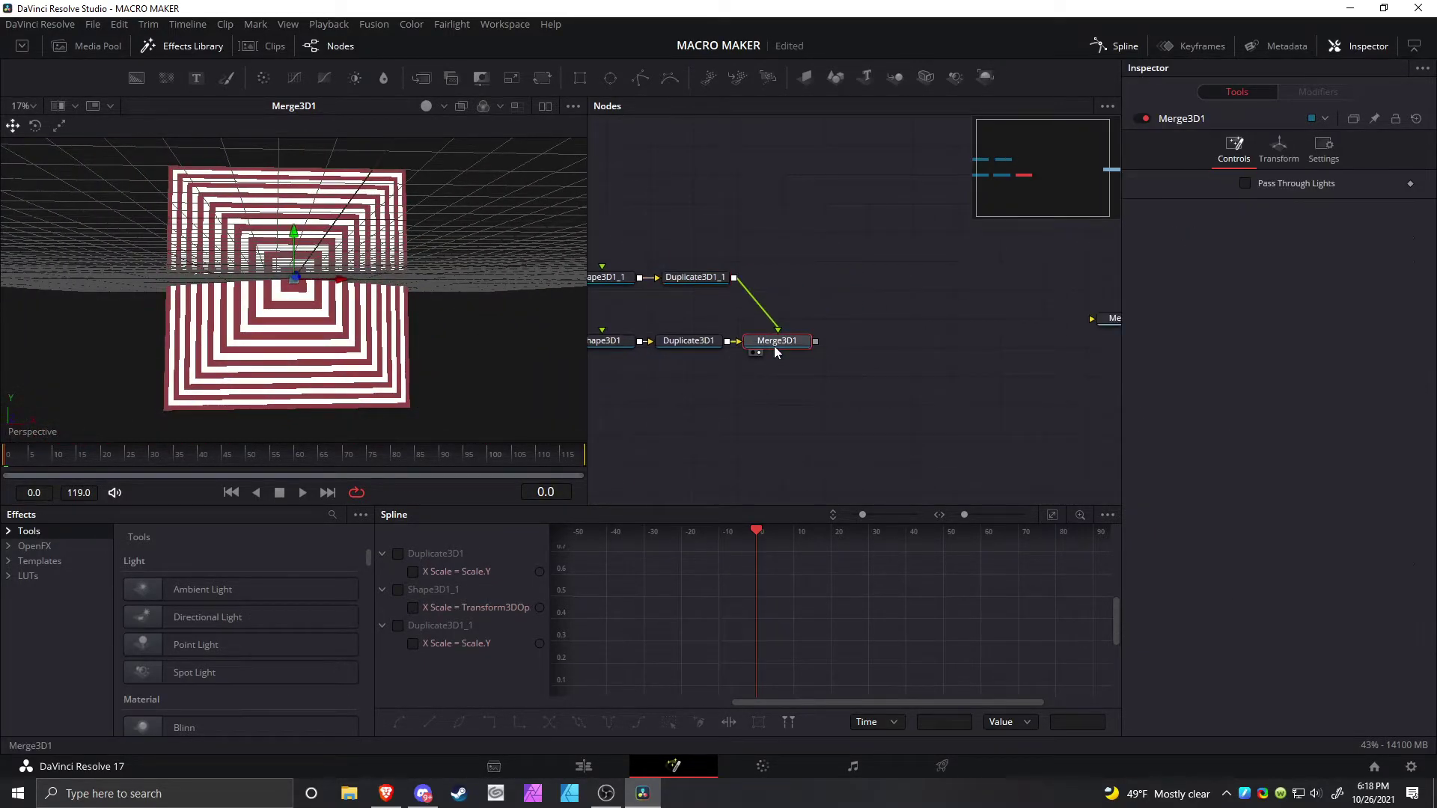
key(shift+space)
text(camera)
key(Return)
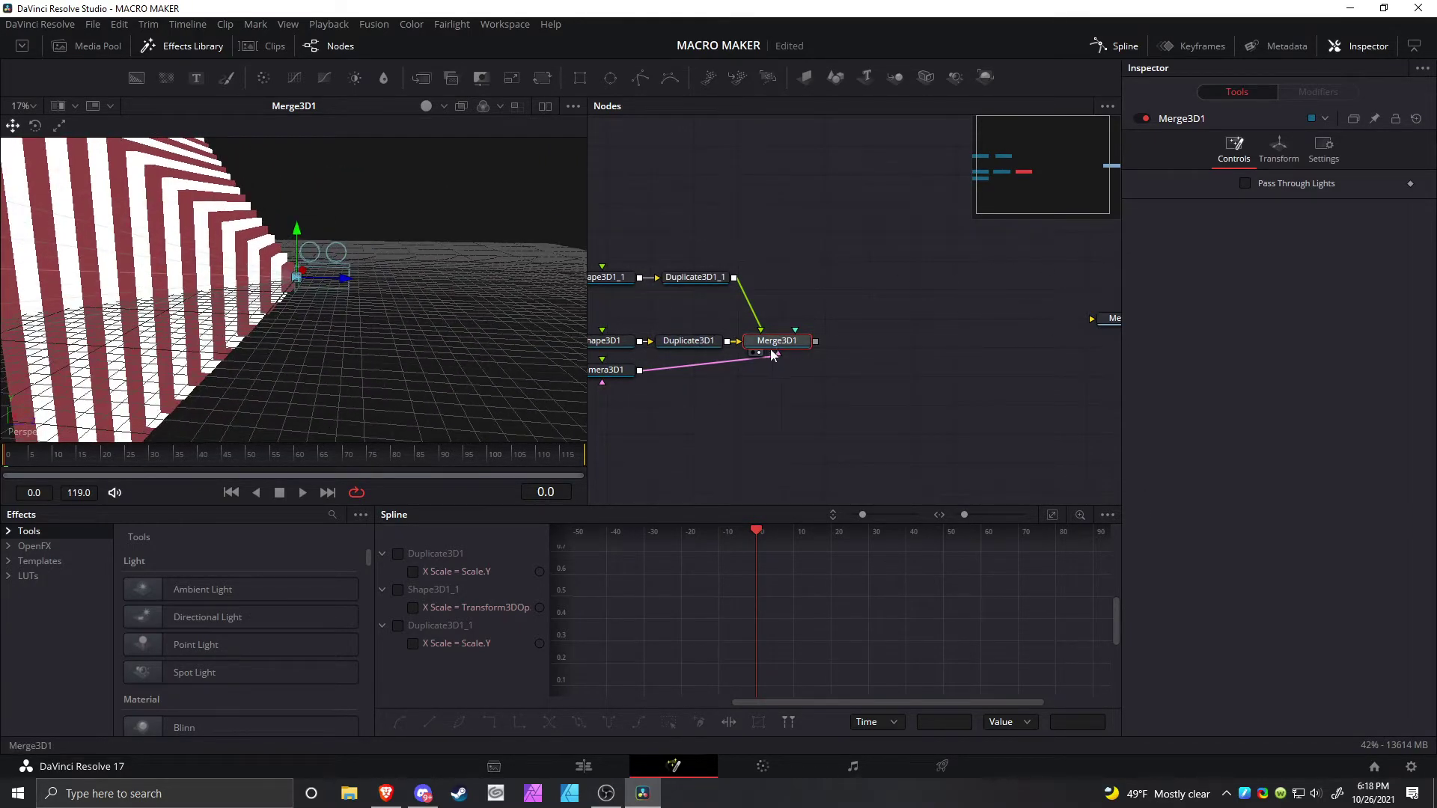
Set Camera3D1 to Orthographic projection with a far clip of 10000, and adjust its scale
click(672, 376)
click(1264, 210)
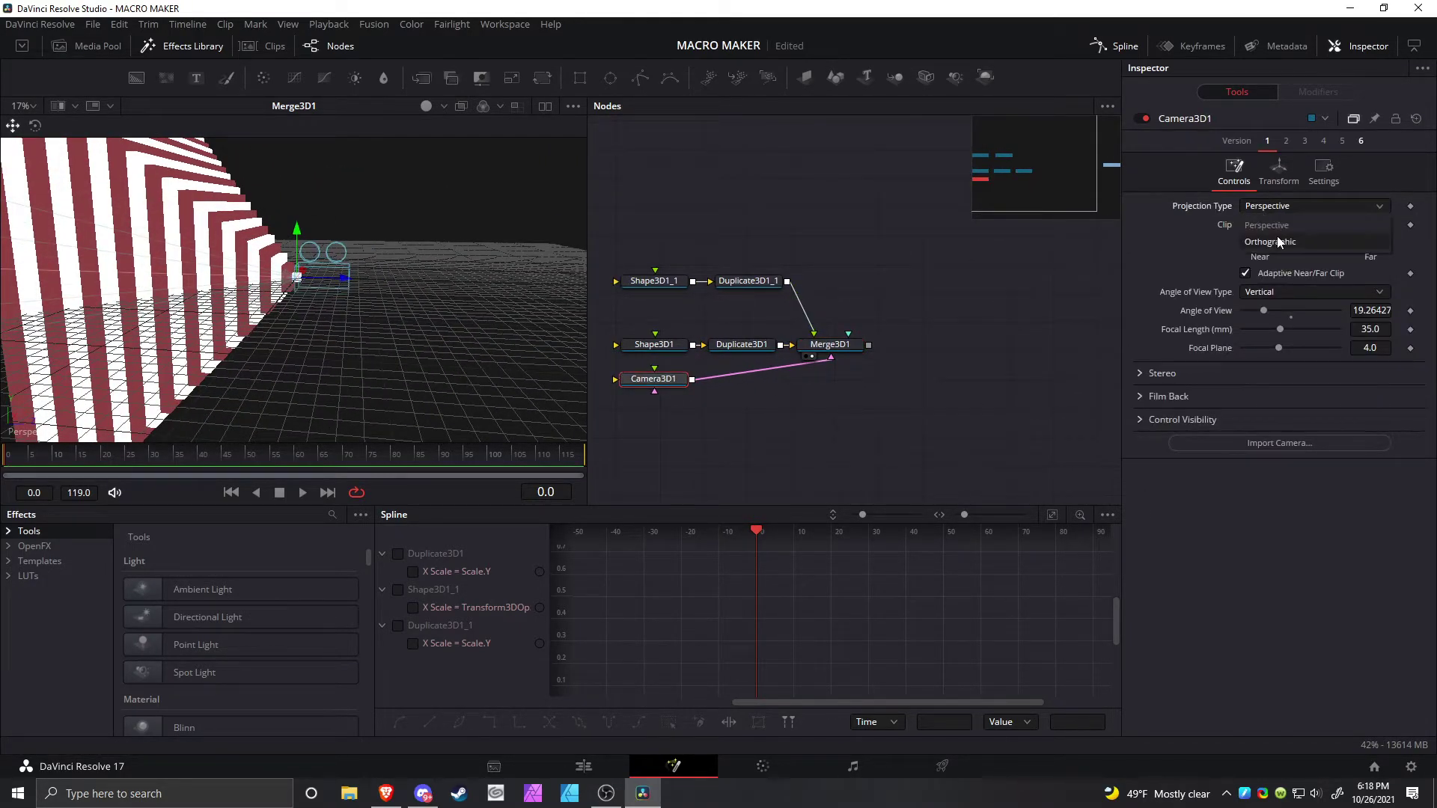
click(1271, 242)
drag(1304, 226, 1388, 225)
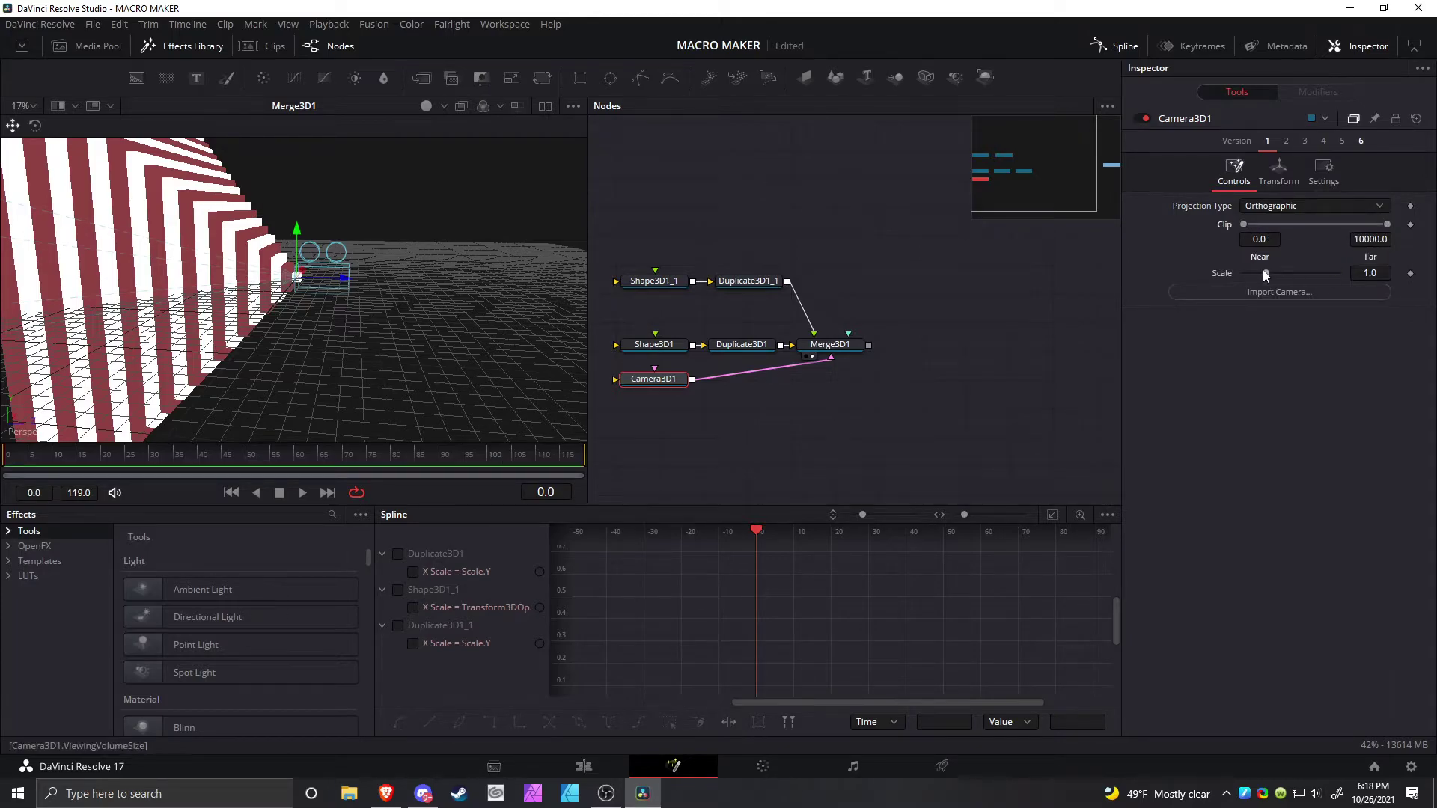
drag(1265, 271, 1243, 273)
Move Camera3D1 back to a Z translation of 23.77 and place its node below Merge3D1
click(1275, 172)
drag(1291, 259, 1318, 259)
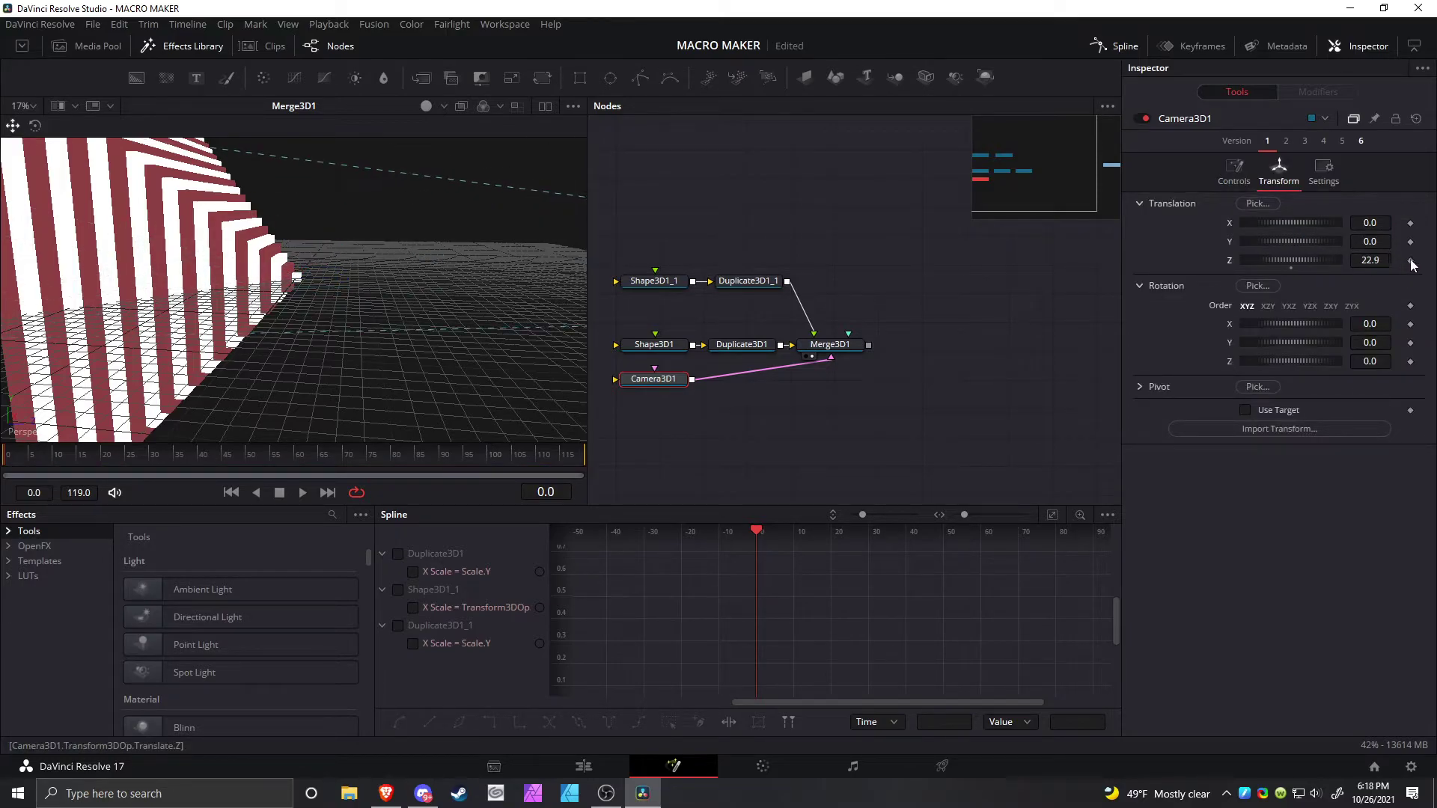
drag(658, 380, 846, 393)
Add a Renderer 3D node after Merge3D1 and show its output in the viewer
click(830, 345)
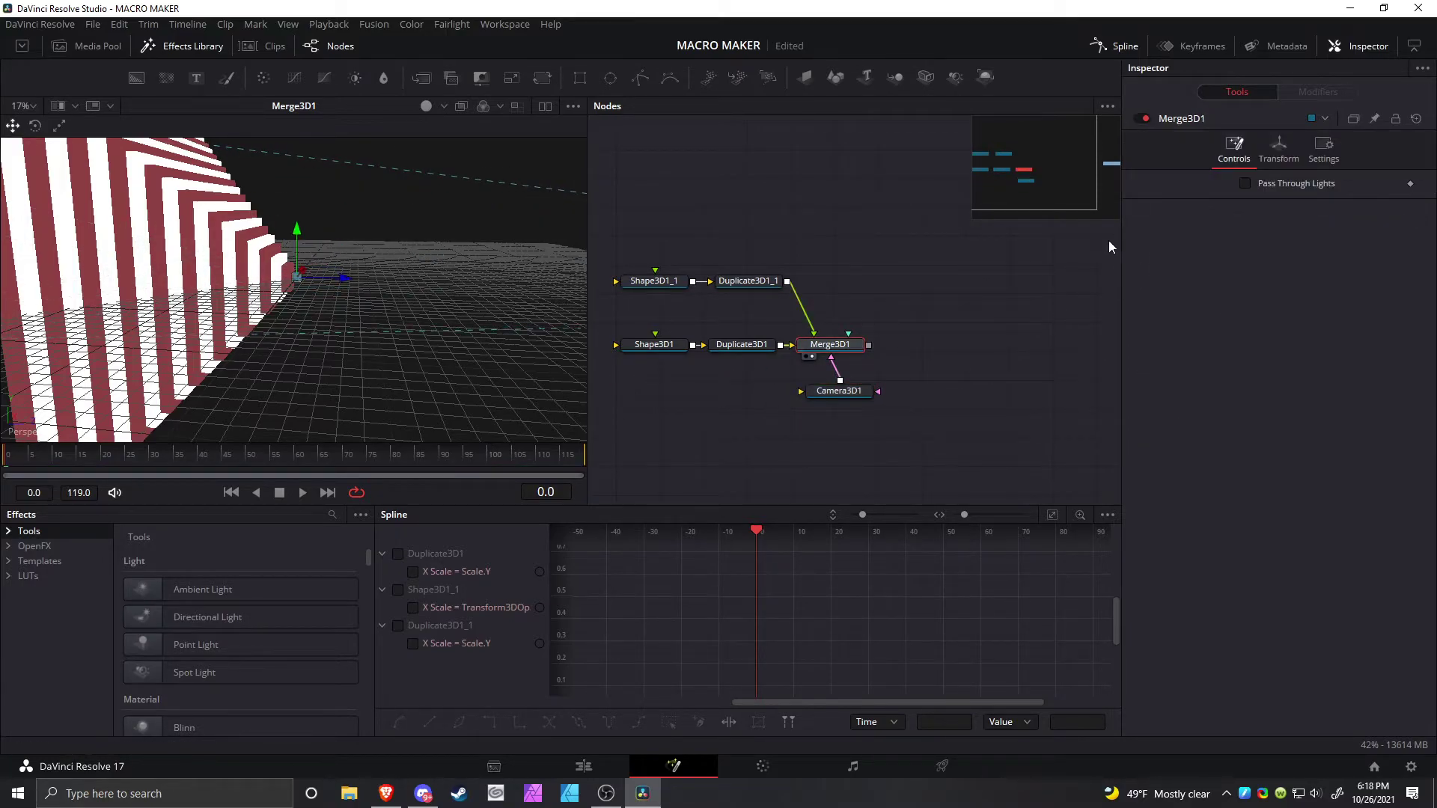
key(shift+space)
text(rend)
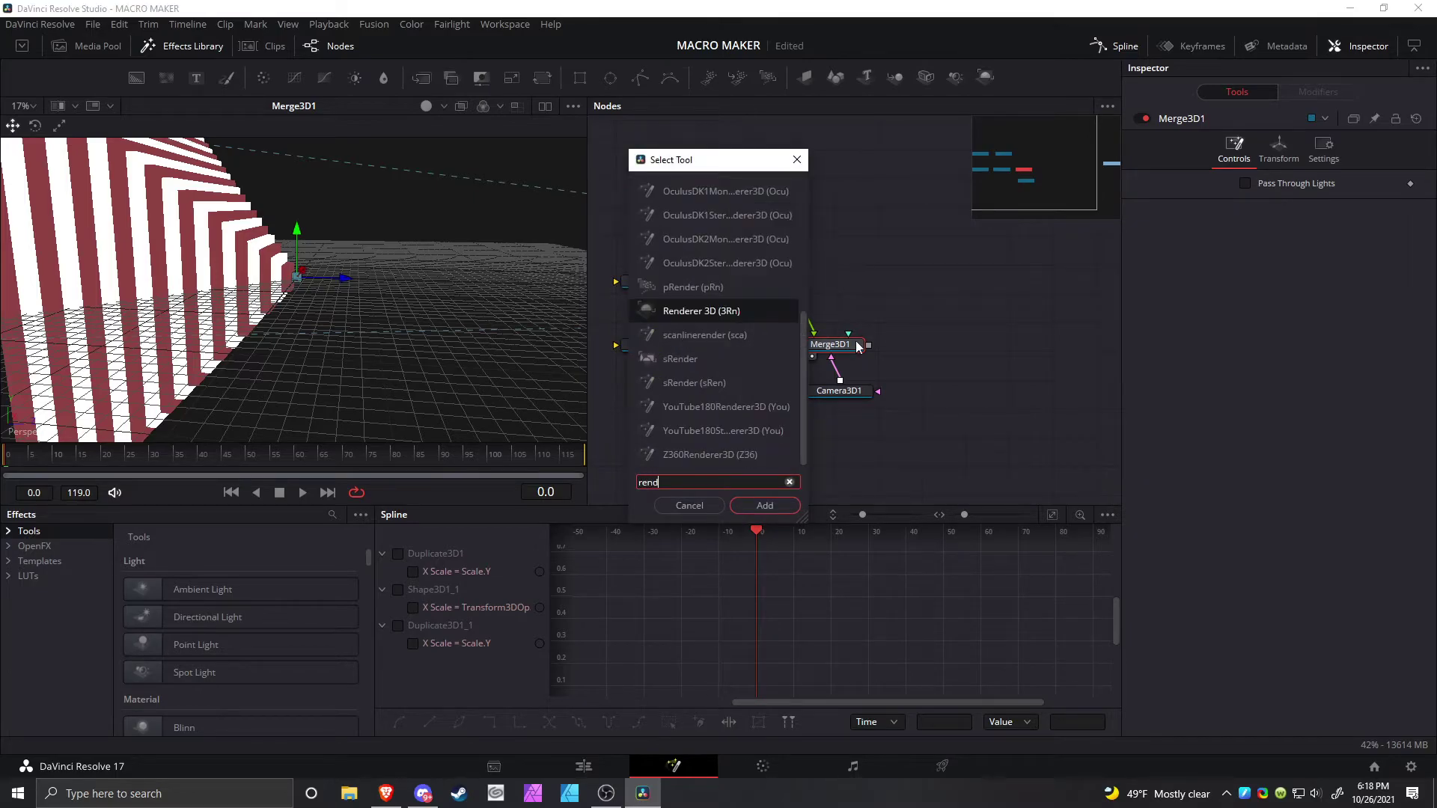
key(Return)
key(1)
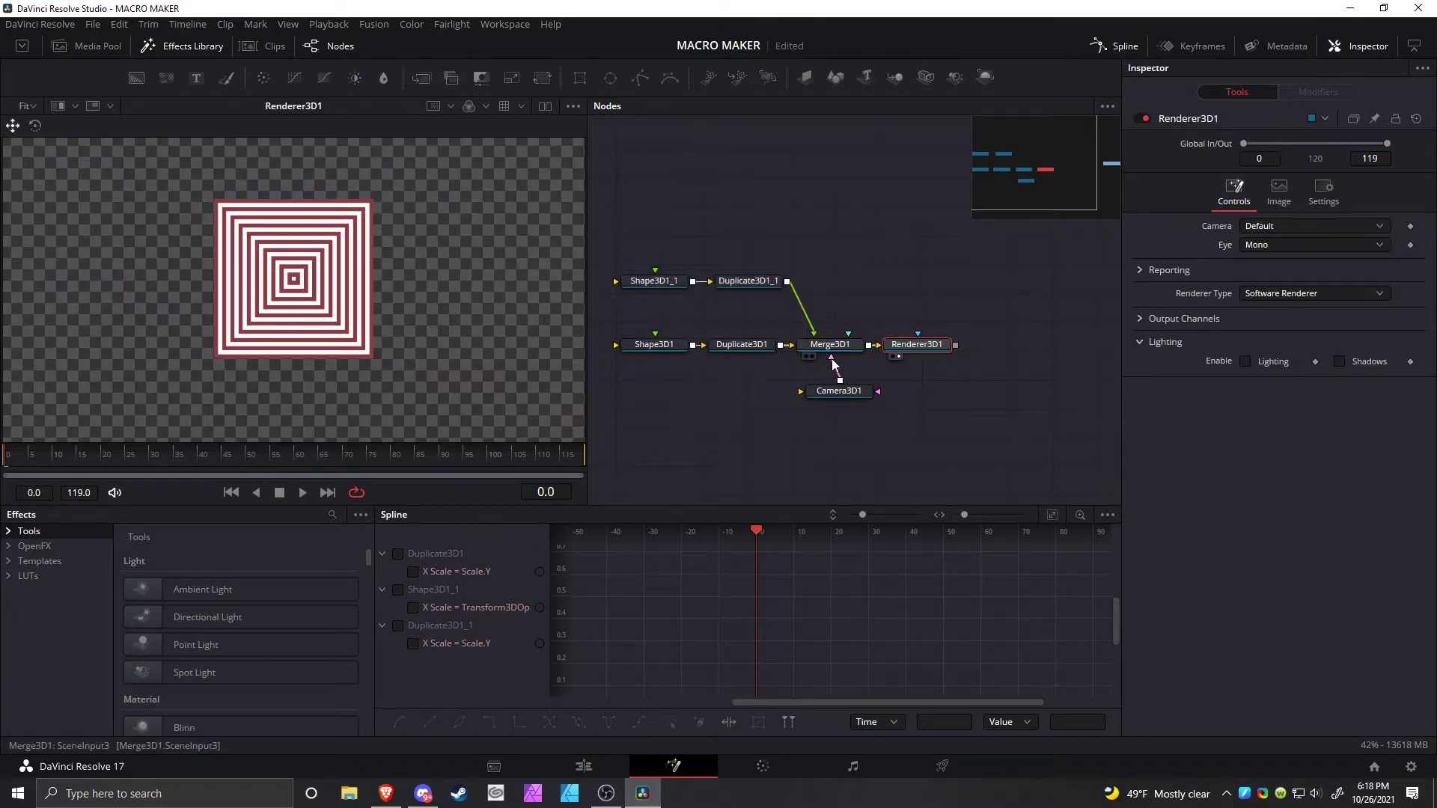
Align Camera3D1 beneath Merge3D1 and move Renderer3D1 close to MediaOut1, leaving room after Merge3D1
click(833, 396)
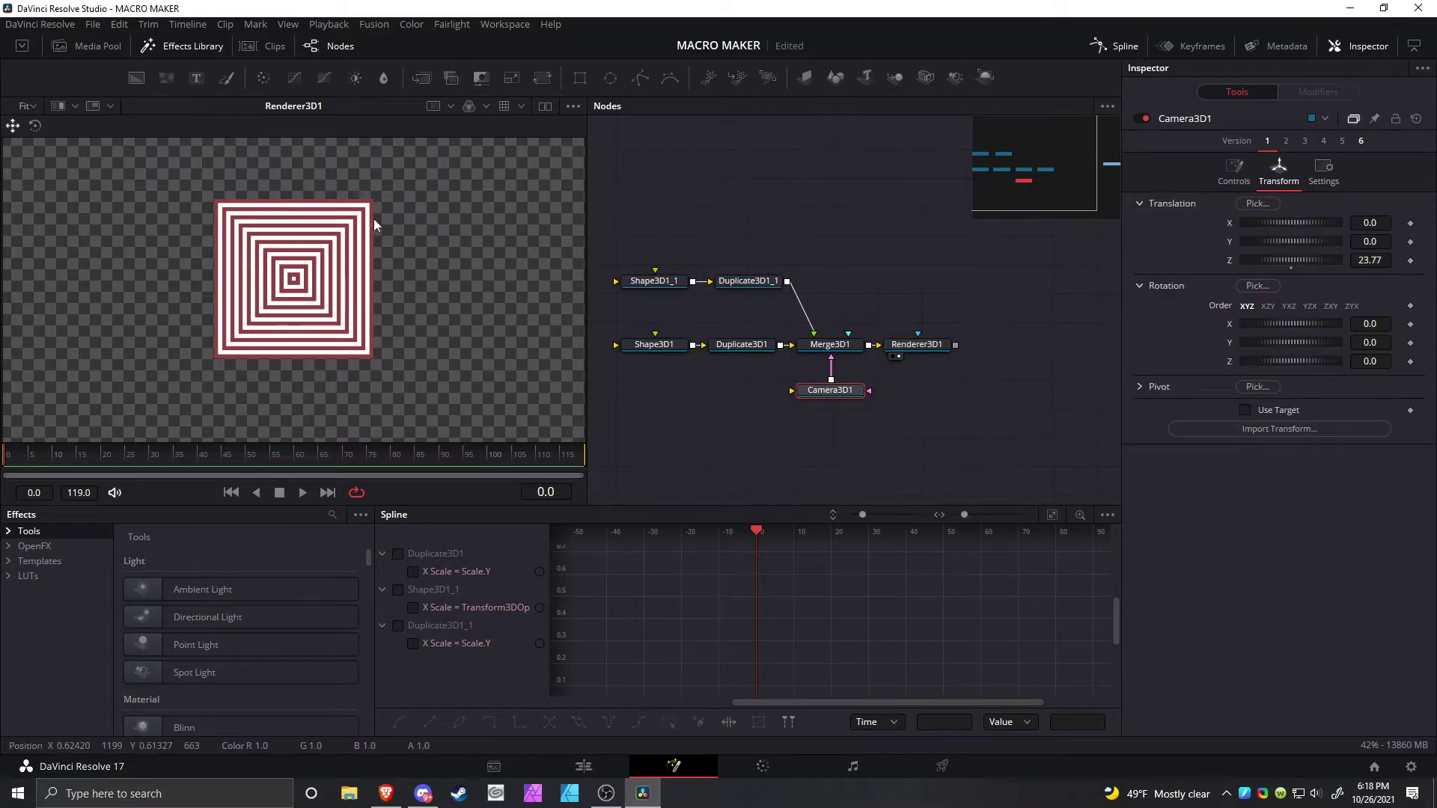
scroll(218, 353, up, 4)
scroll(264, 298, down, 3)
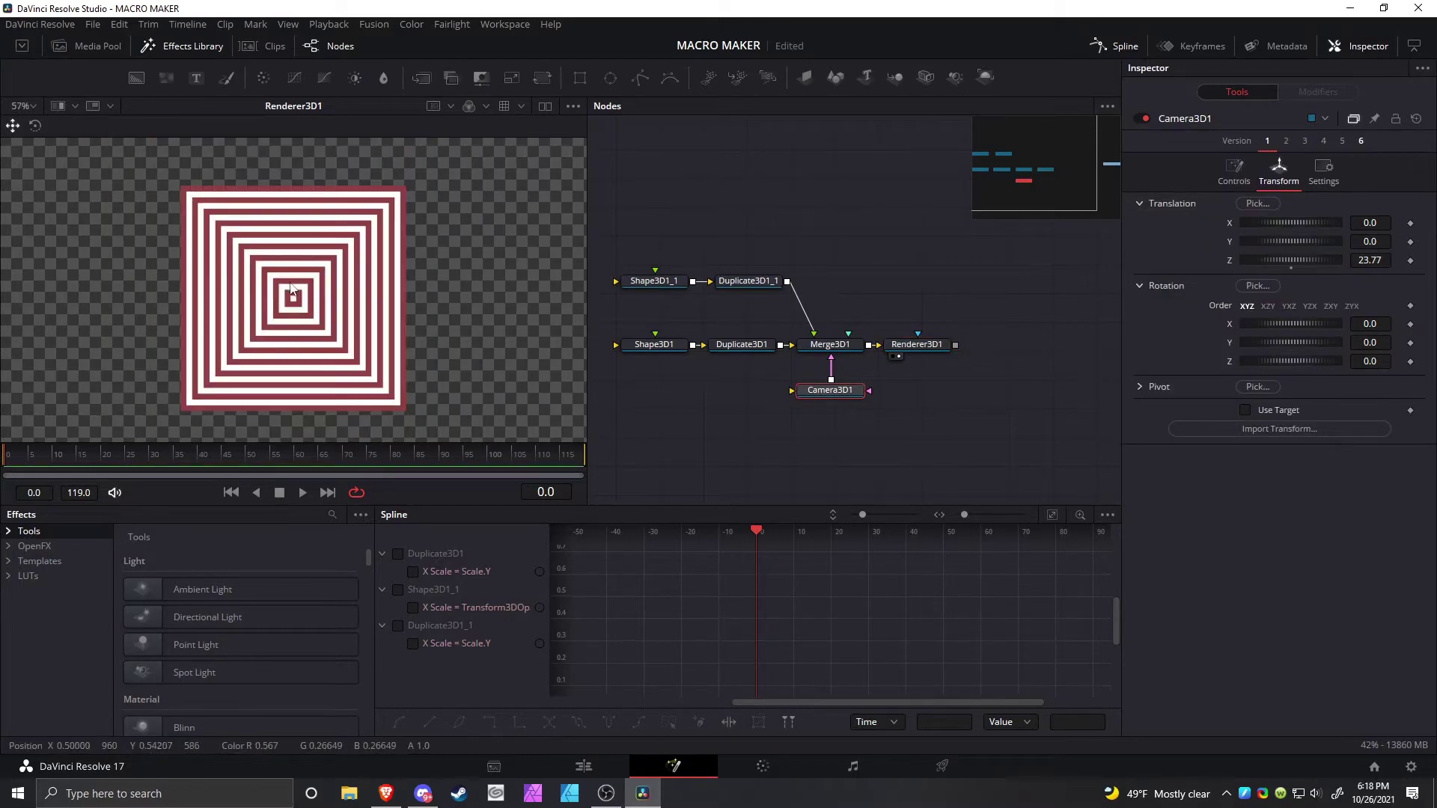
drag(266, 298, 245, 299)
scroll(771, 351, down, 2)
drag(809, 359, 927, 366)
click(733, 360)
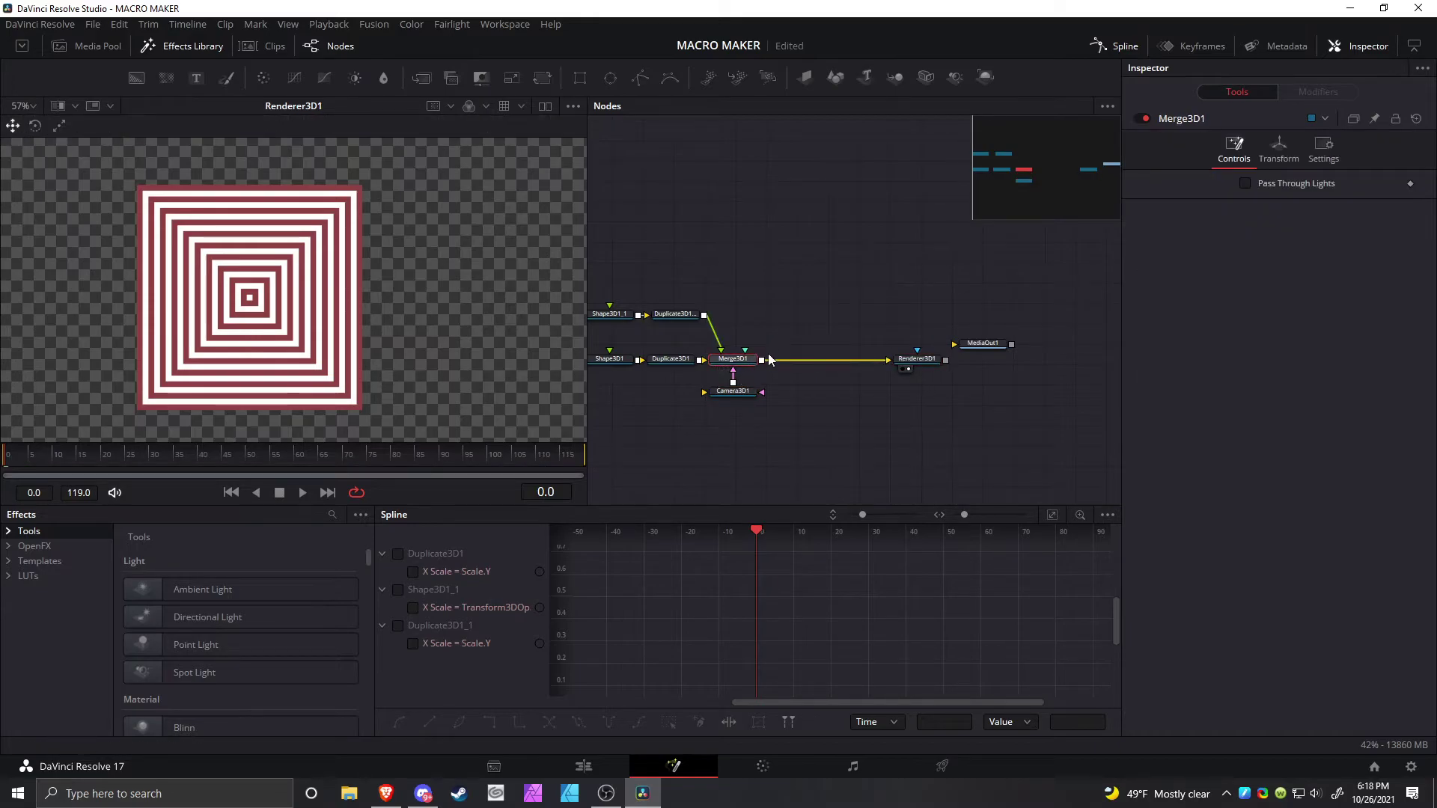
drag(743, 392, 737, 399)
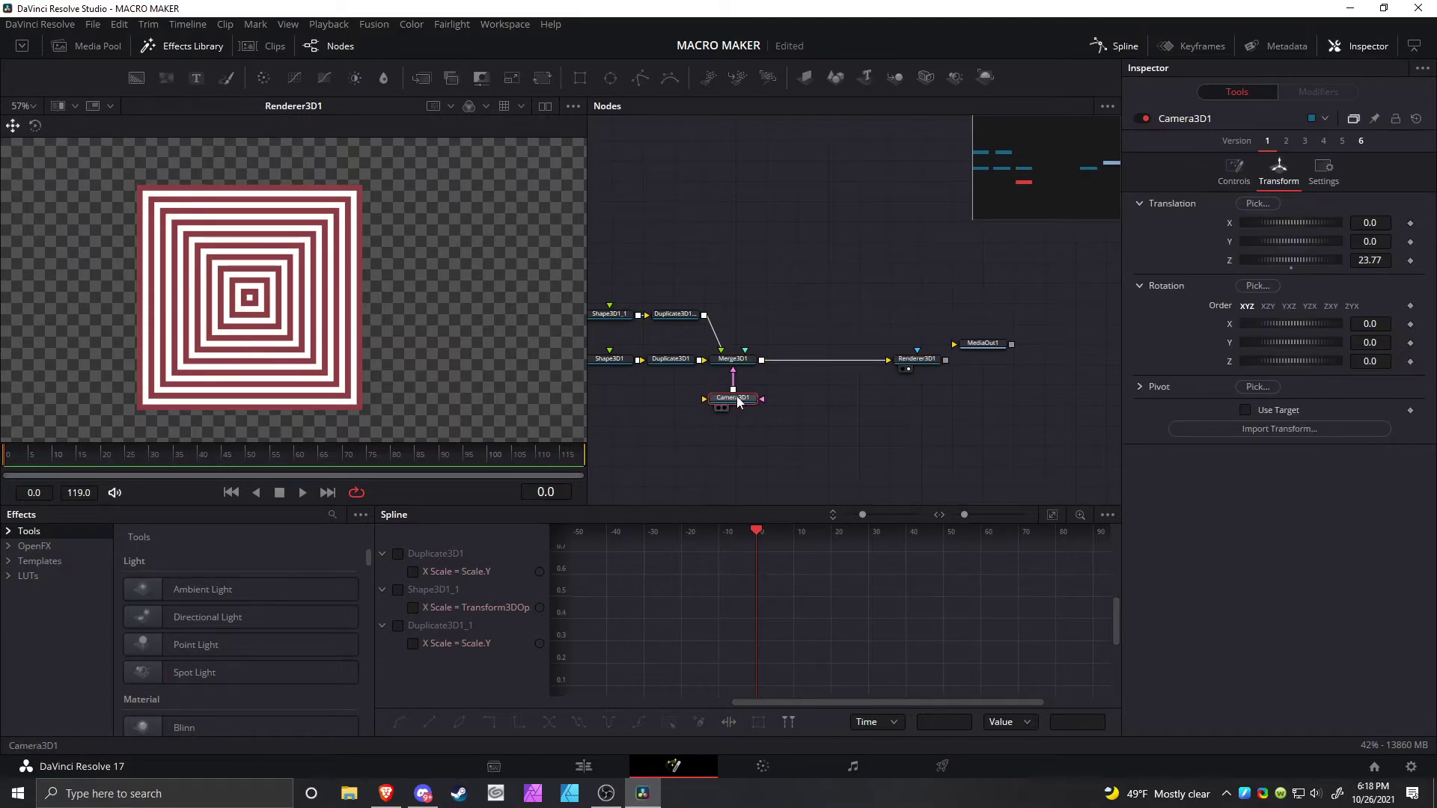
Insert a Bender 3D node between Merge3D1 and Renderer3D1
click(751, 358)
key(shift+space)
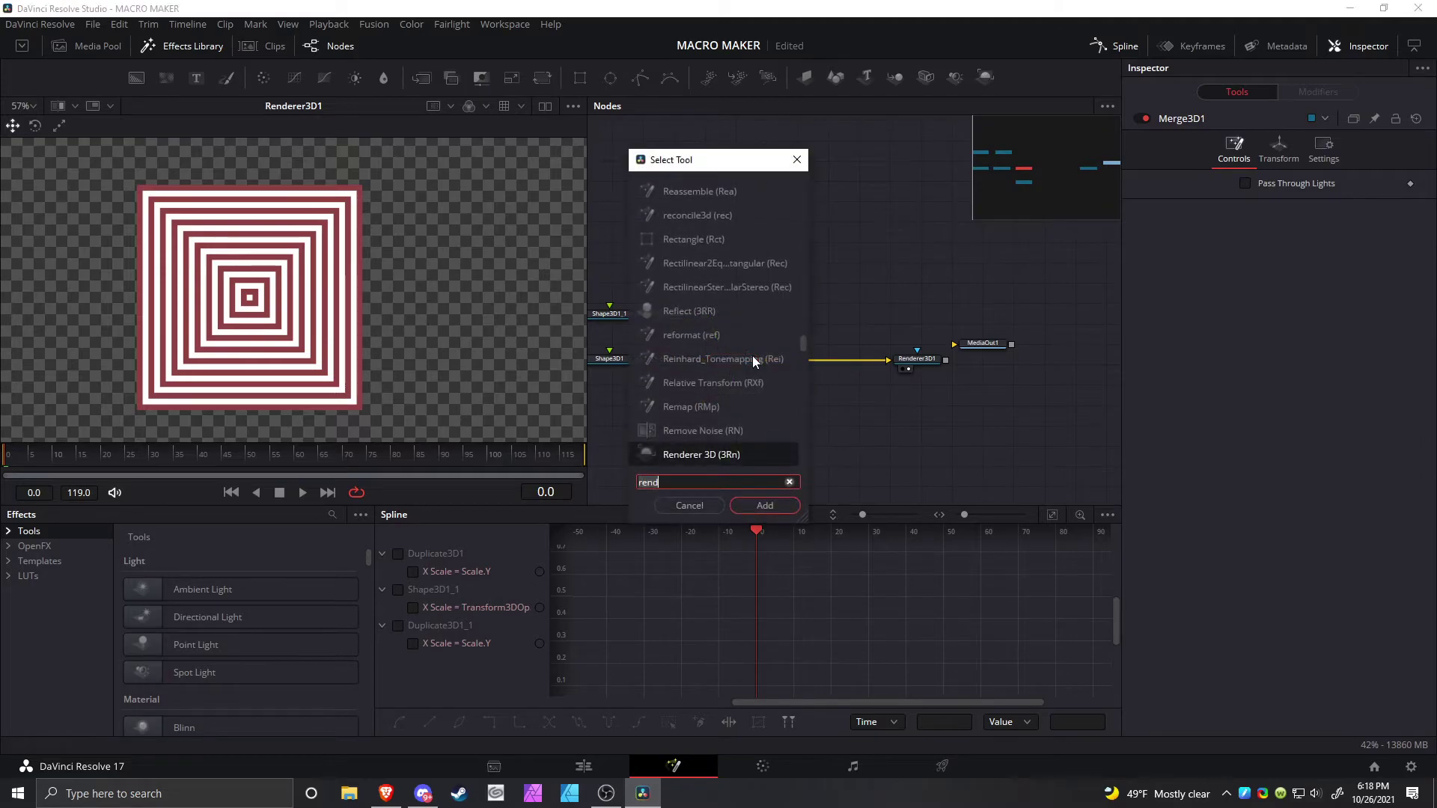
text(bender)
key(Return)
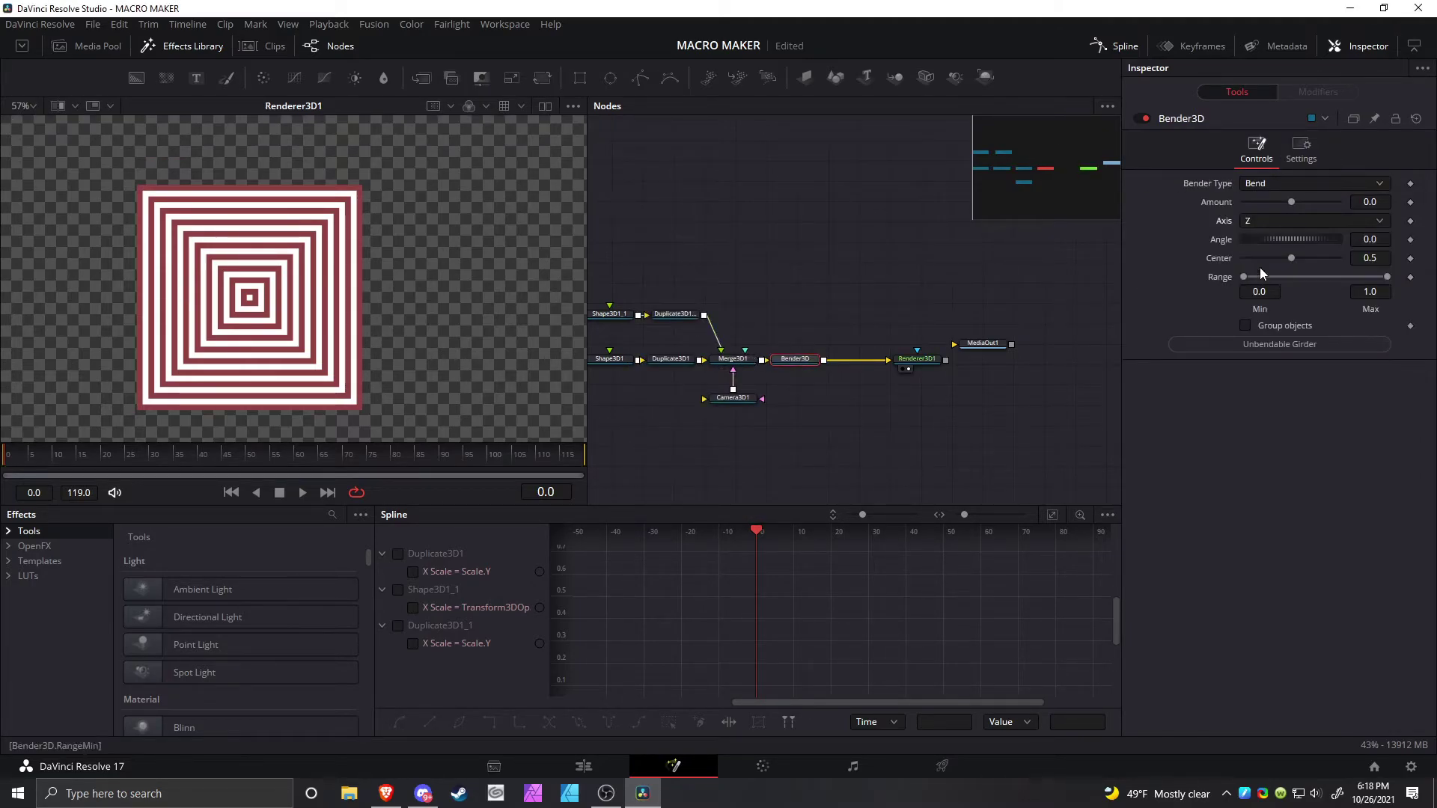
Set Bender3D's bender type to Twist and its center to 1.0, leaving the twist amount at 0.0
click(1271, 185)
click(1265, 236)
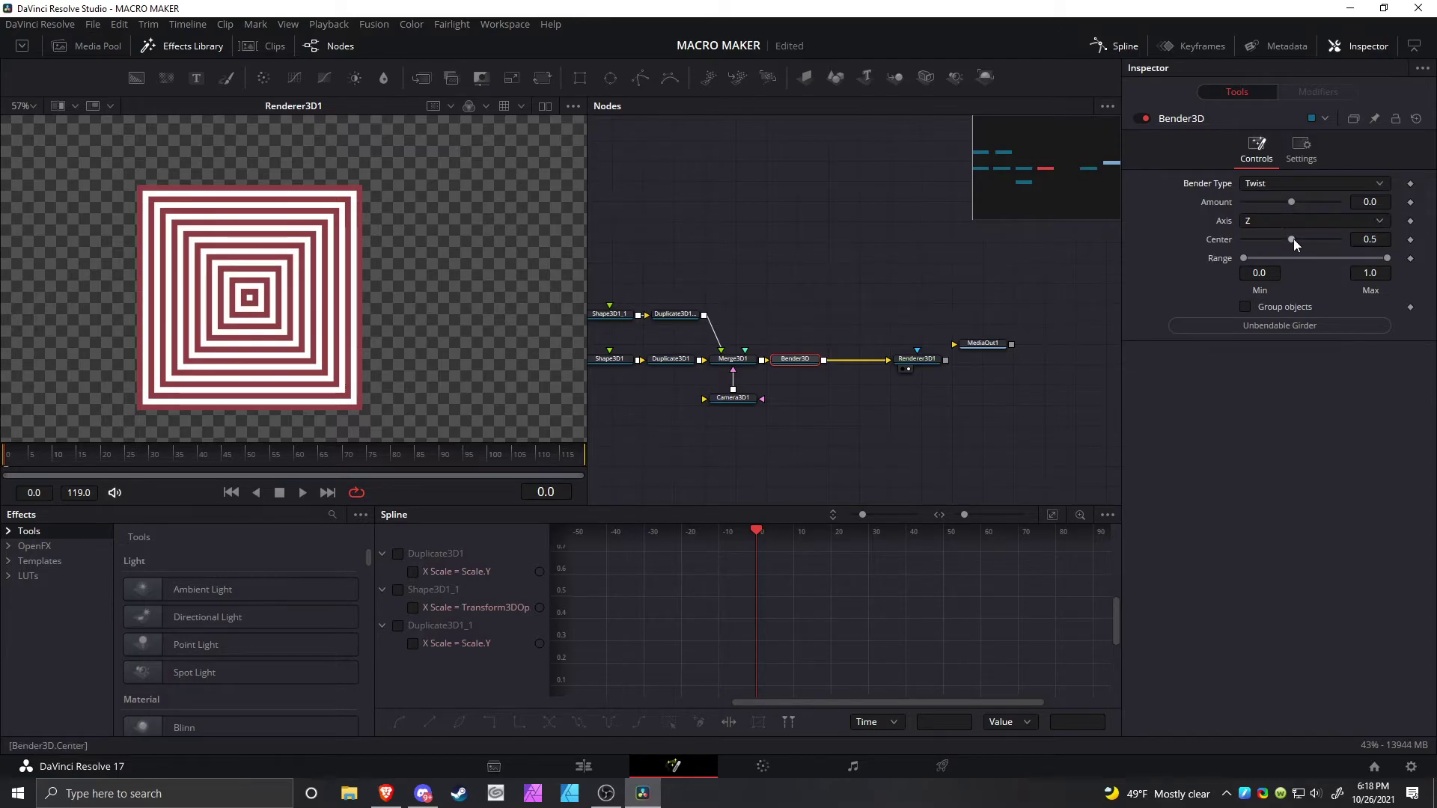
drag(1307, 203, 1319, 204)
key(ctrl+z)
key(ctrl+z)
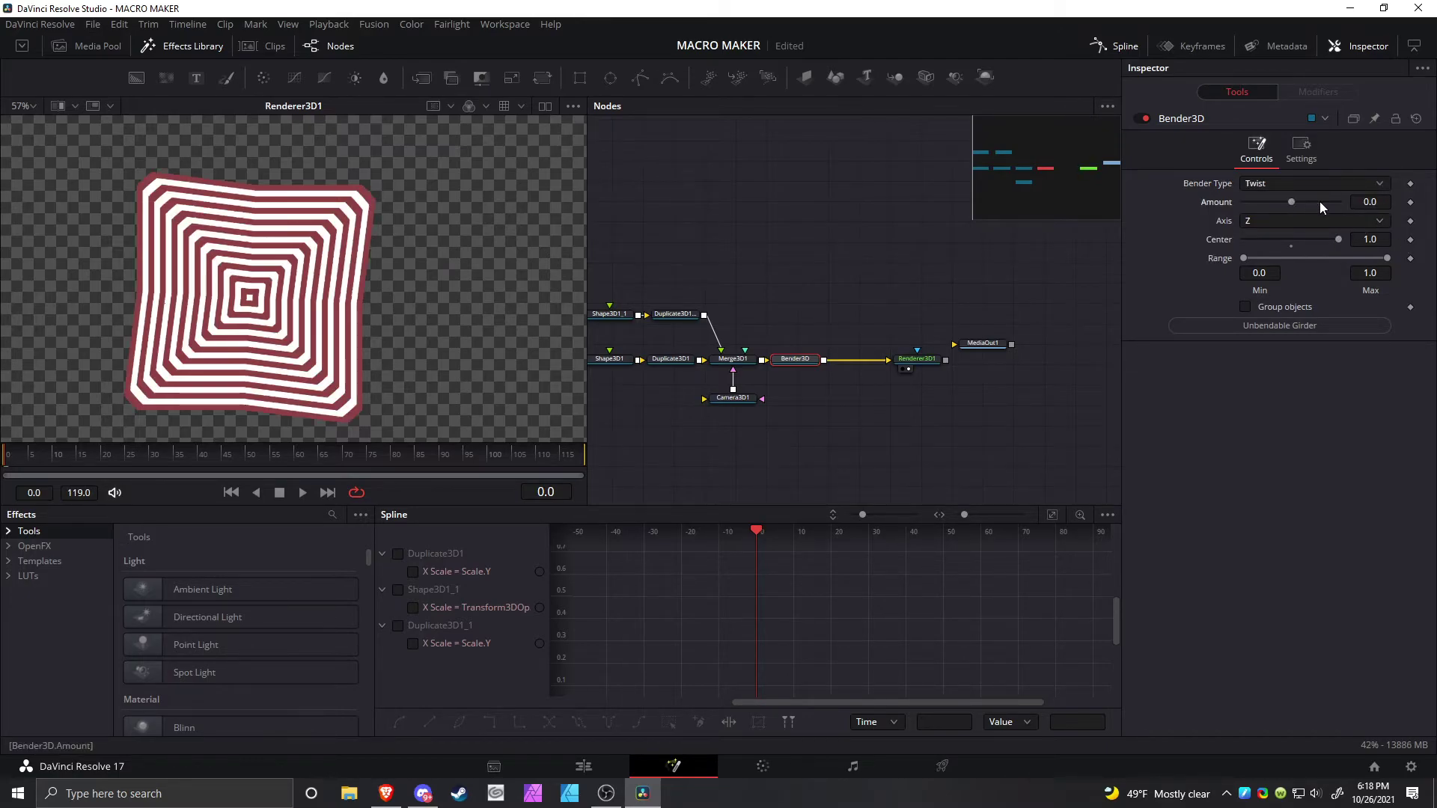
Enable Group objects on Bender3D and set its twist amount to 0.27
click(1243, 309)
click(1244, 309)
click(1245, 309)
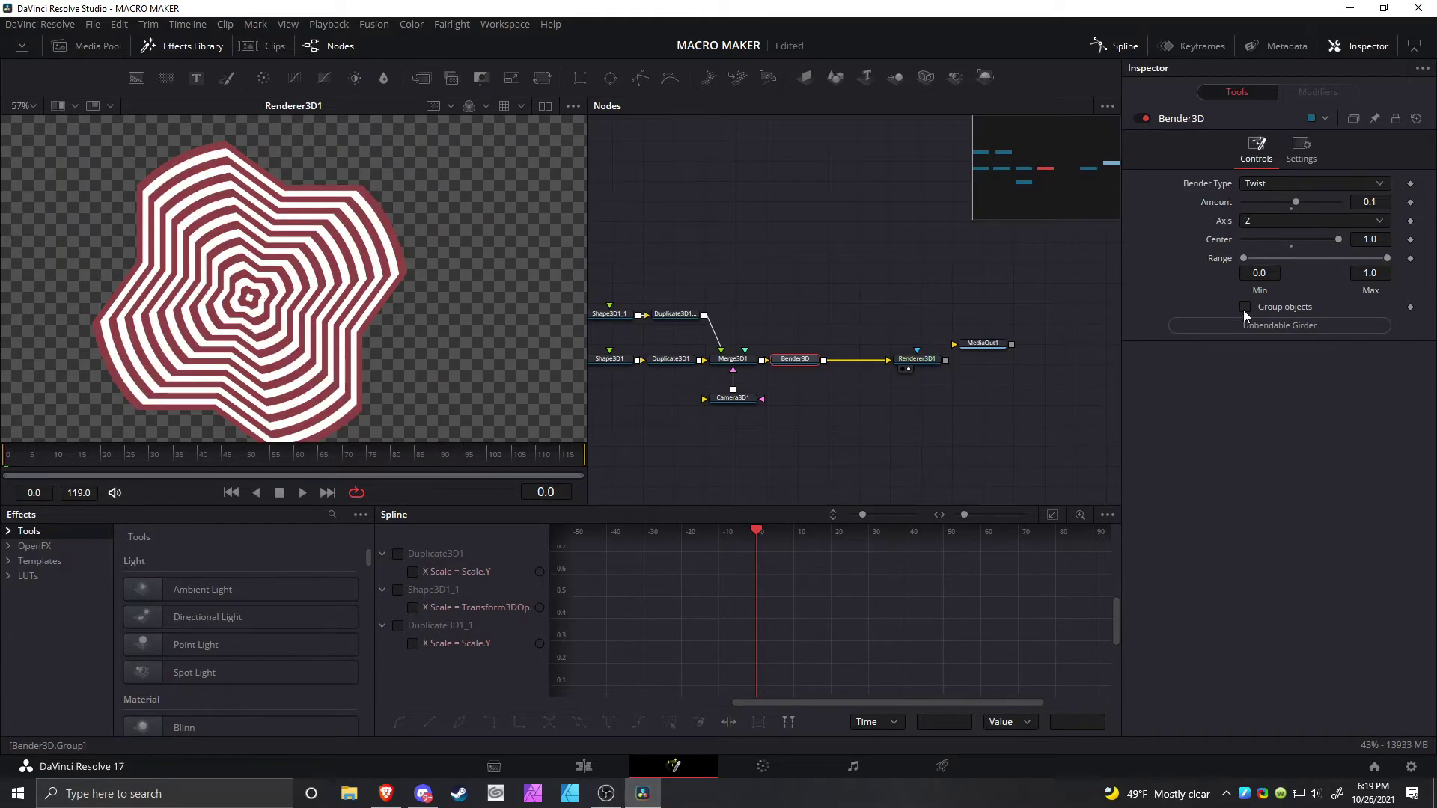
mouse_move(1296, 202)
mouse_down()
mouse_move(1336, 208)
mouse_move(1293, 208)
mouse_up()
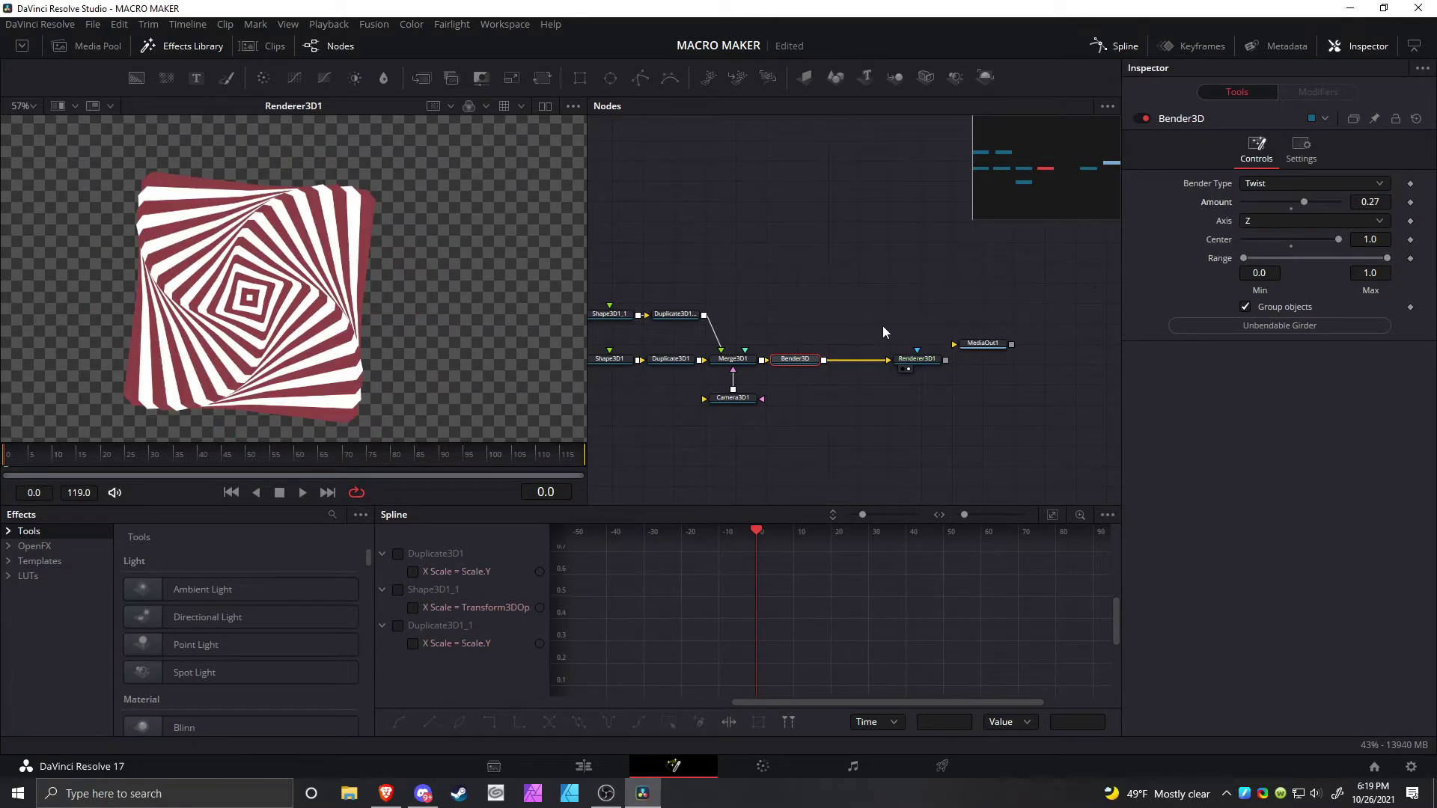
Flatten the Shape3D1_1 cube by setting its Z scale to 0.001
scroll(236, 213, up, 5)
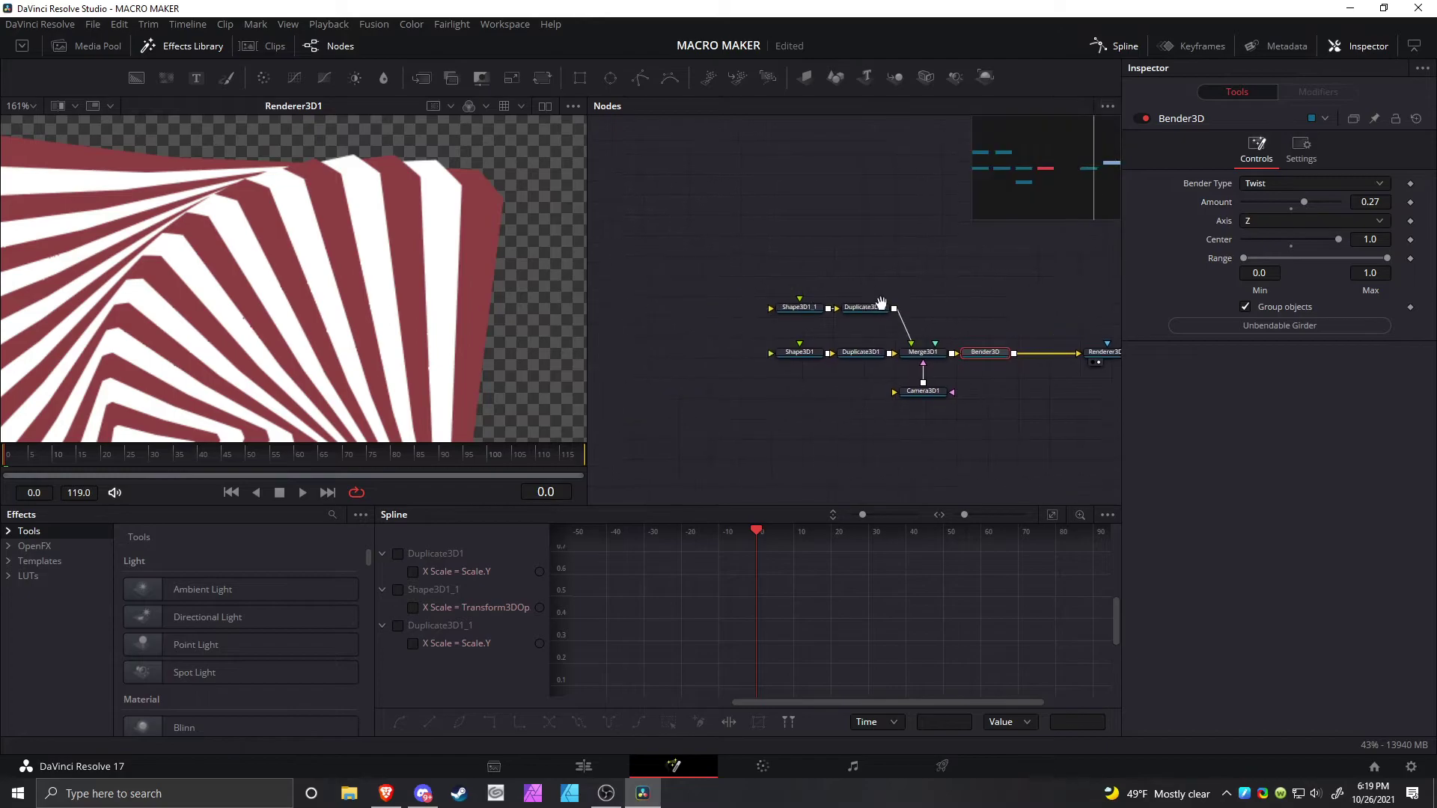
click(816, 314)
click(1207, 148)
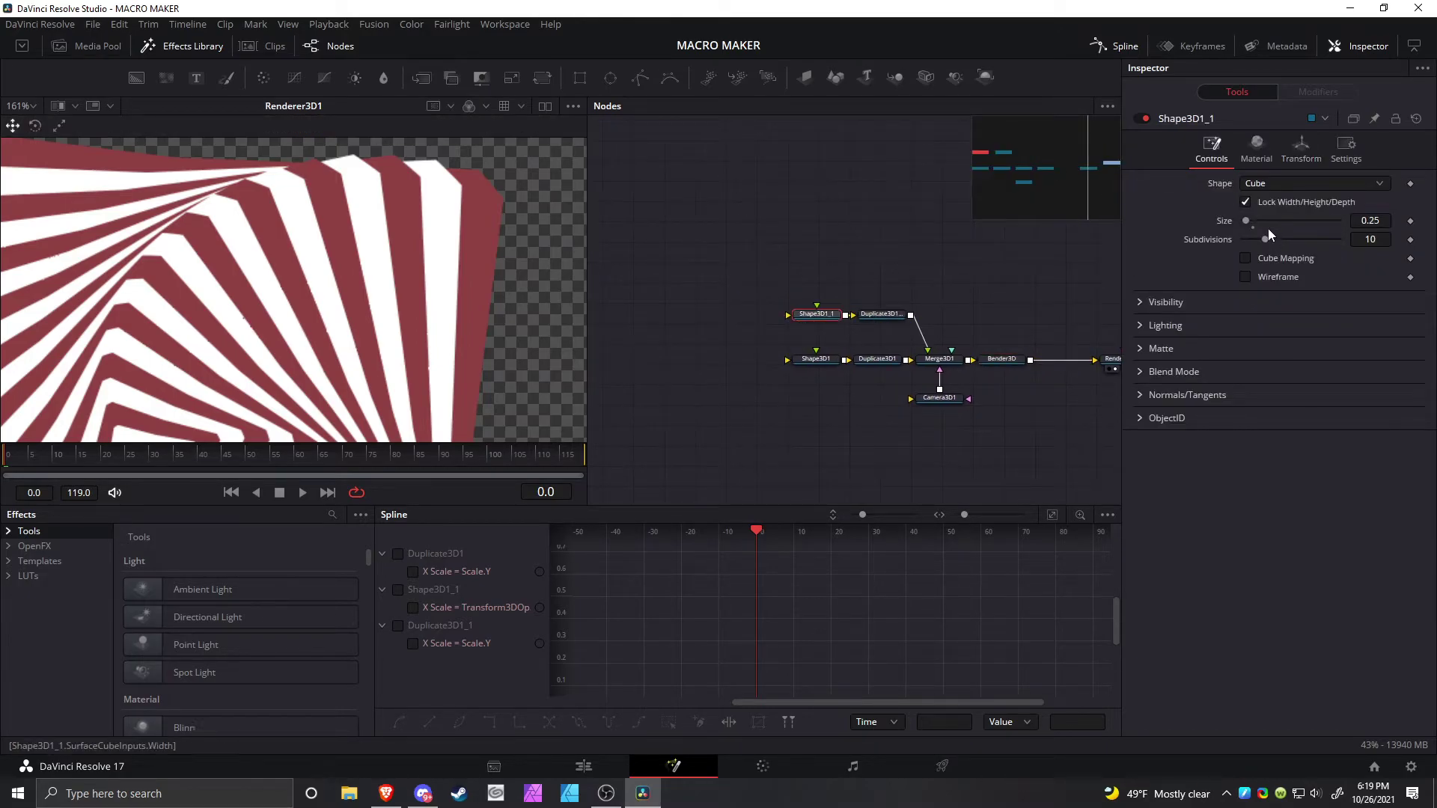
click(1258, 148)
click(1302, 149)
drag(1262, 481, 1046, 463)
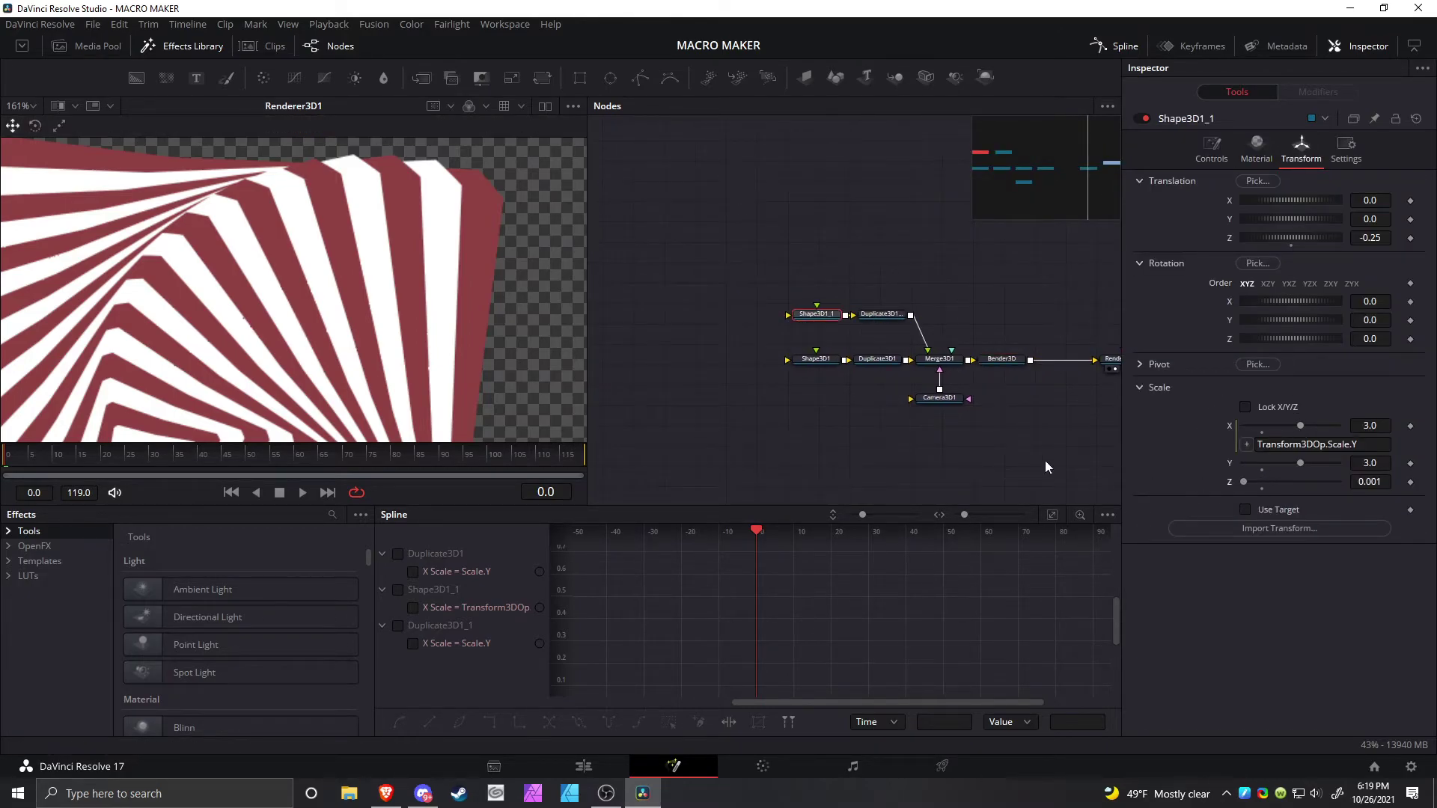
Unlock the X/Y/Z scale of the Shape3D1 cube and set its Z scale to 0.001
click(825, 359)
click(1301, 148)
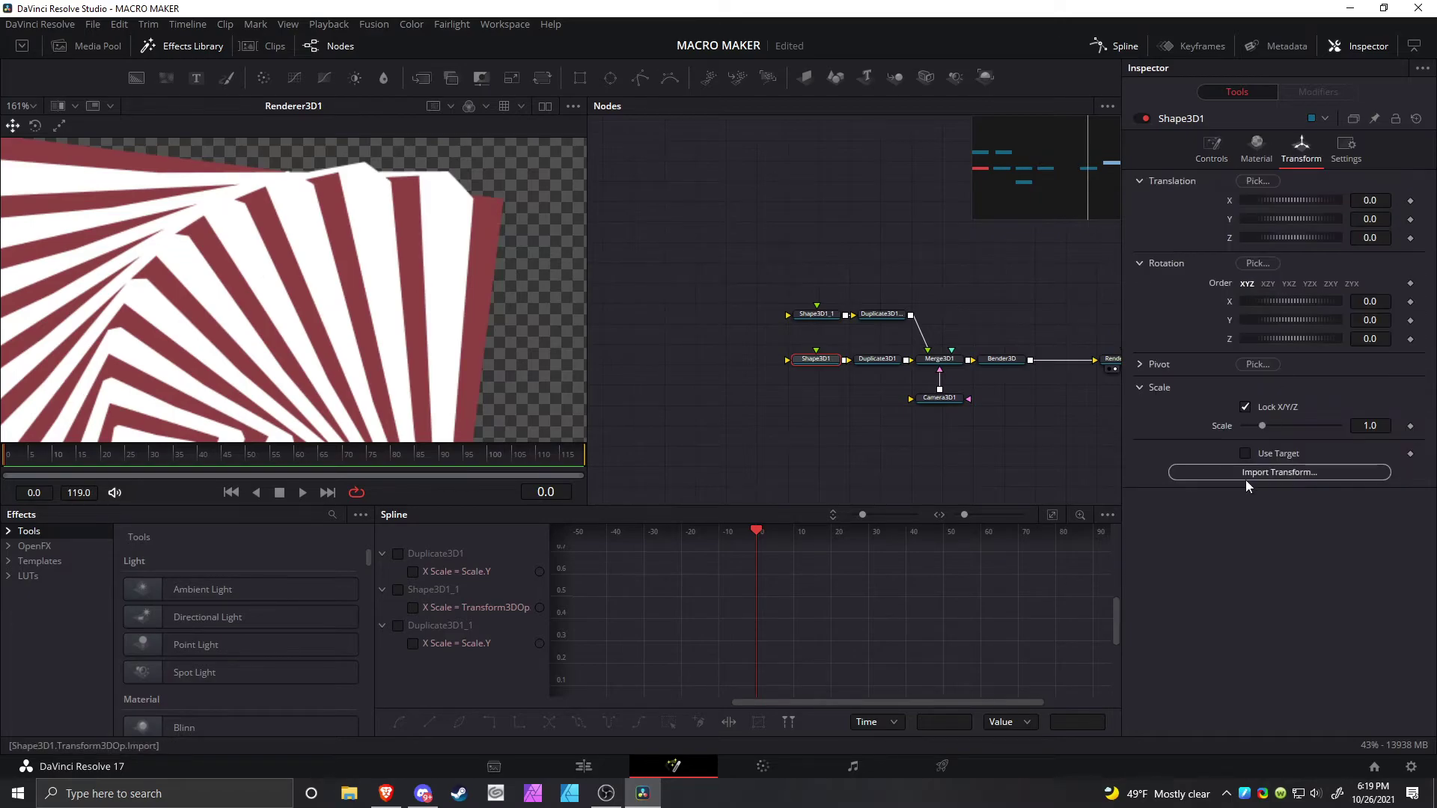
drag(1262, 462, 1068, 459)
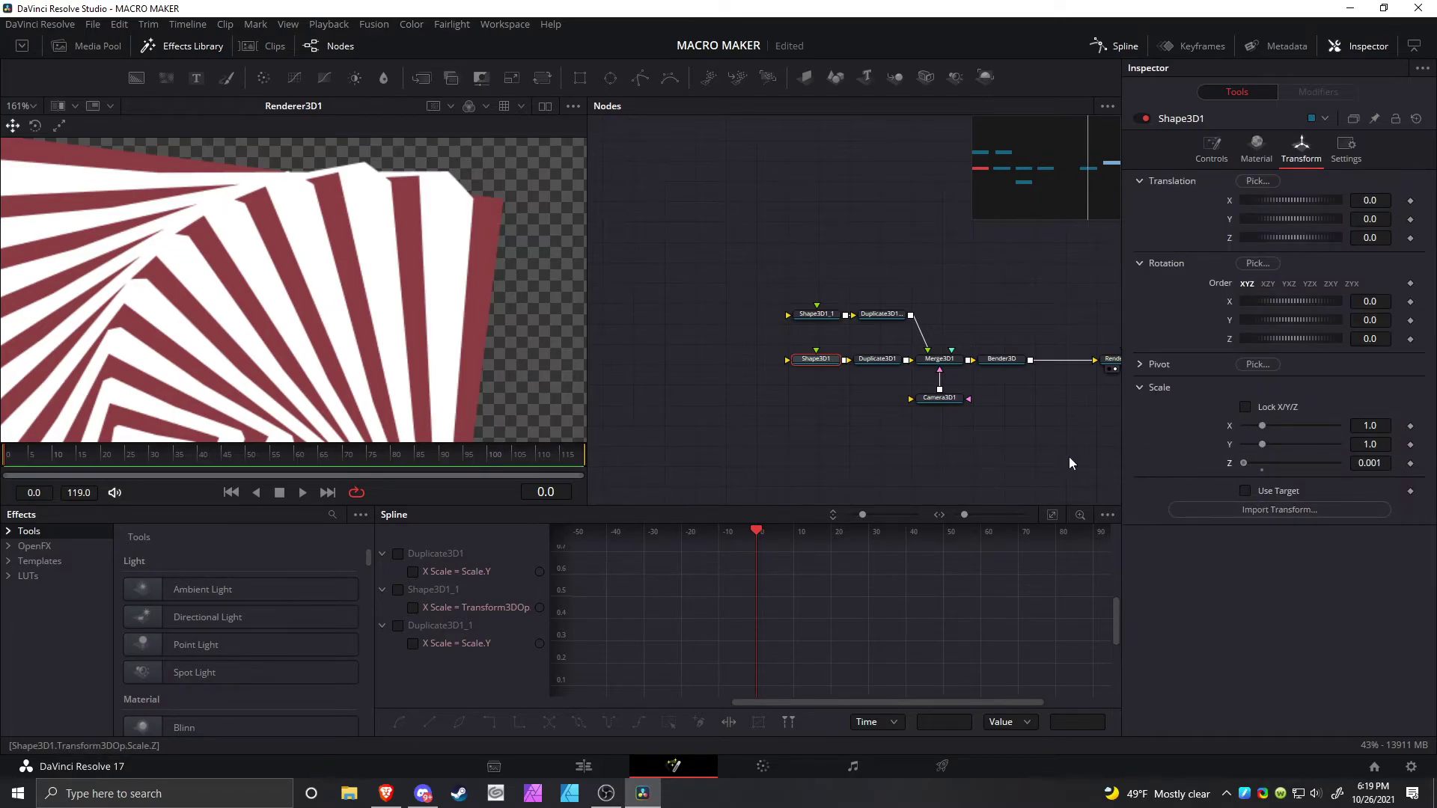
scroll(277, 287, down, 2)
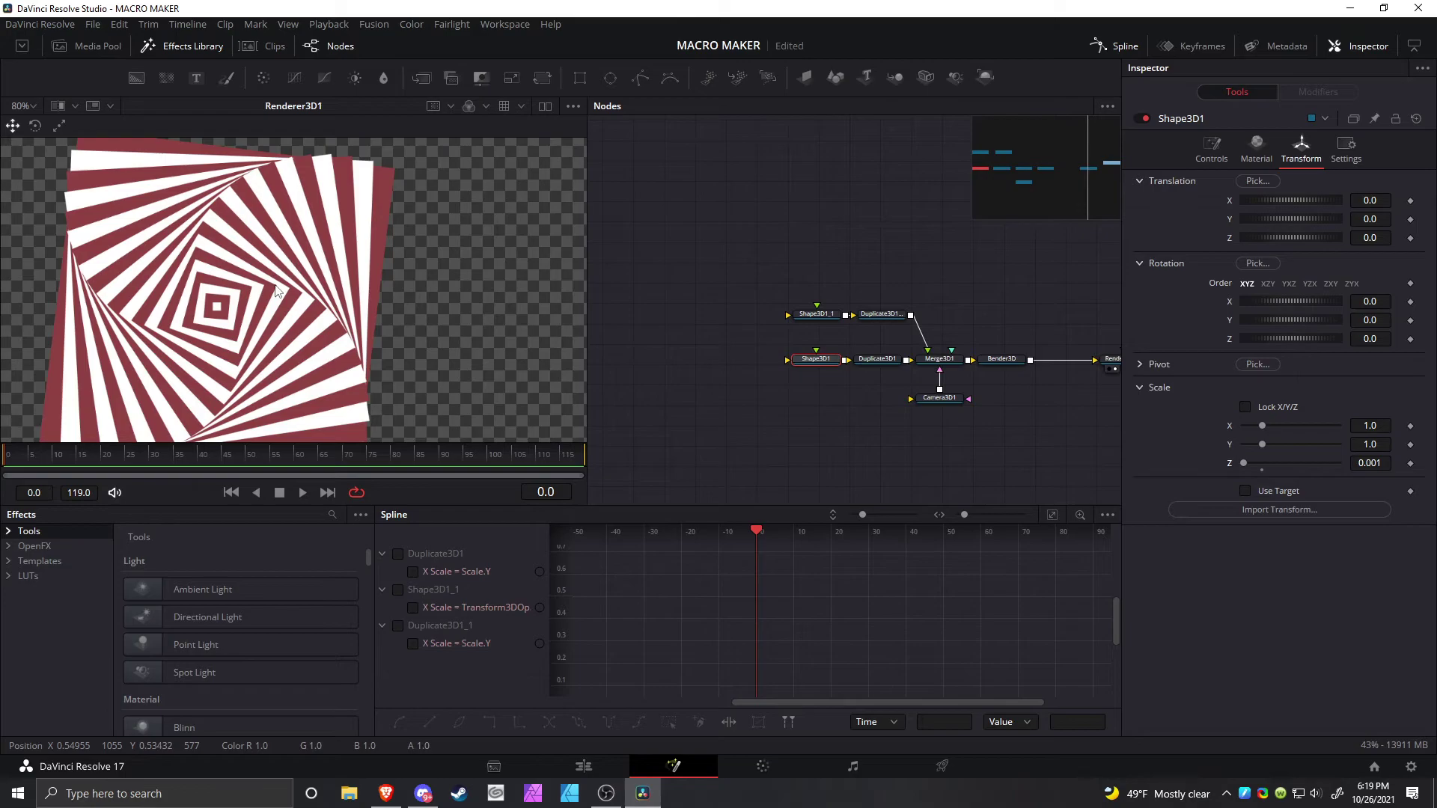
Move Renderer3D1 directly beneath MediaOut1 and show Bender3D's twisted stack from the side in the 3D viewer
drag(873, 380, 662, 365)
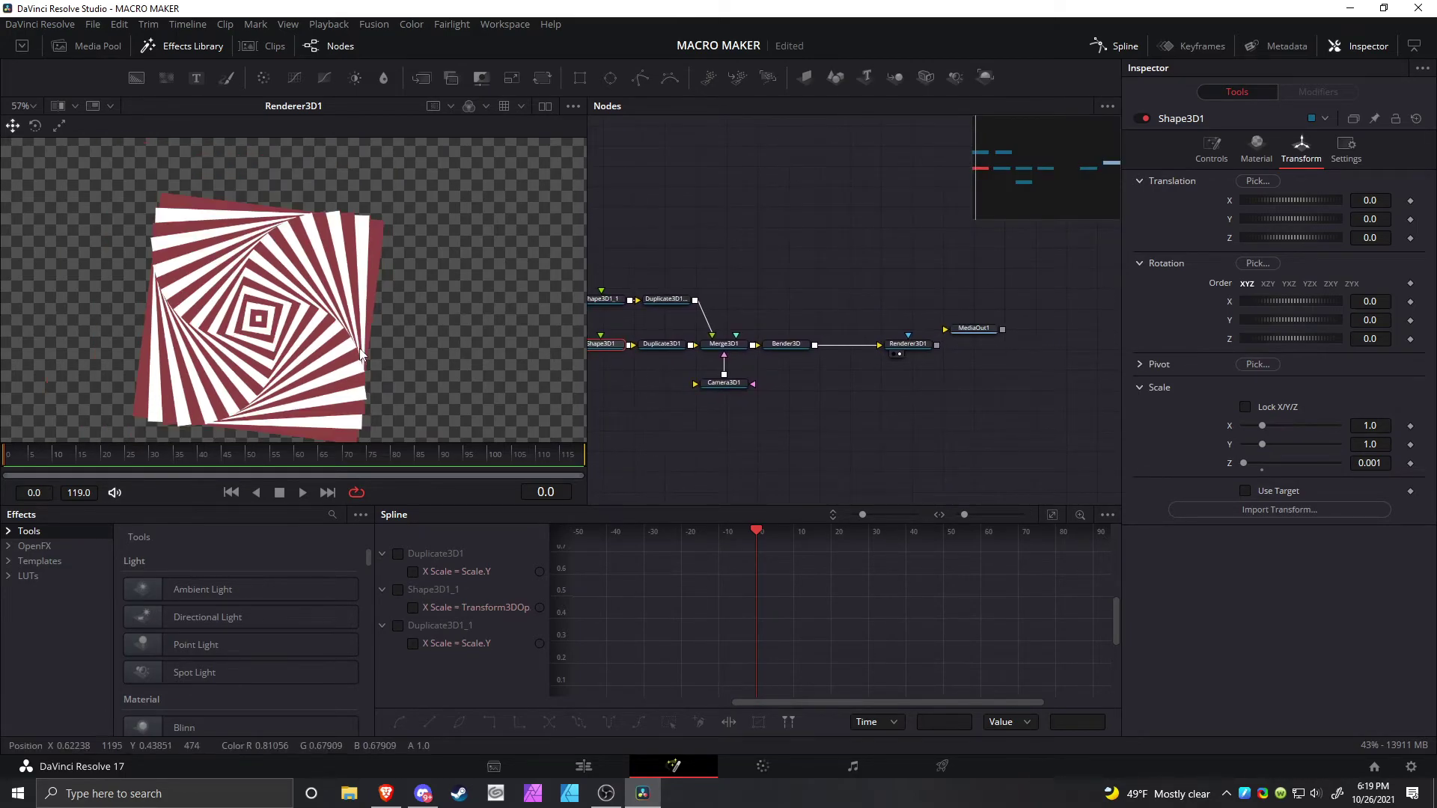
drag(921, 348, 982, 348)
click(801, 346)
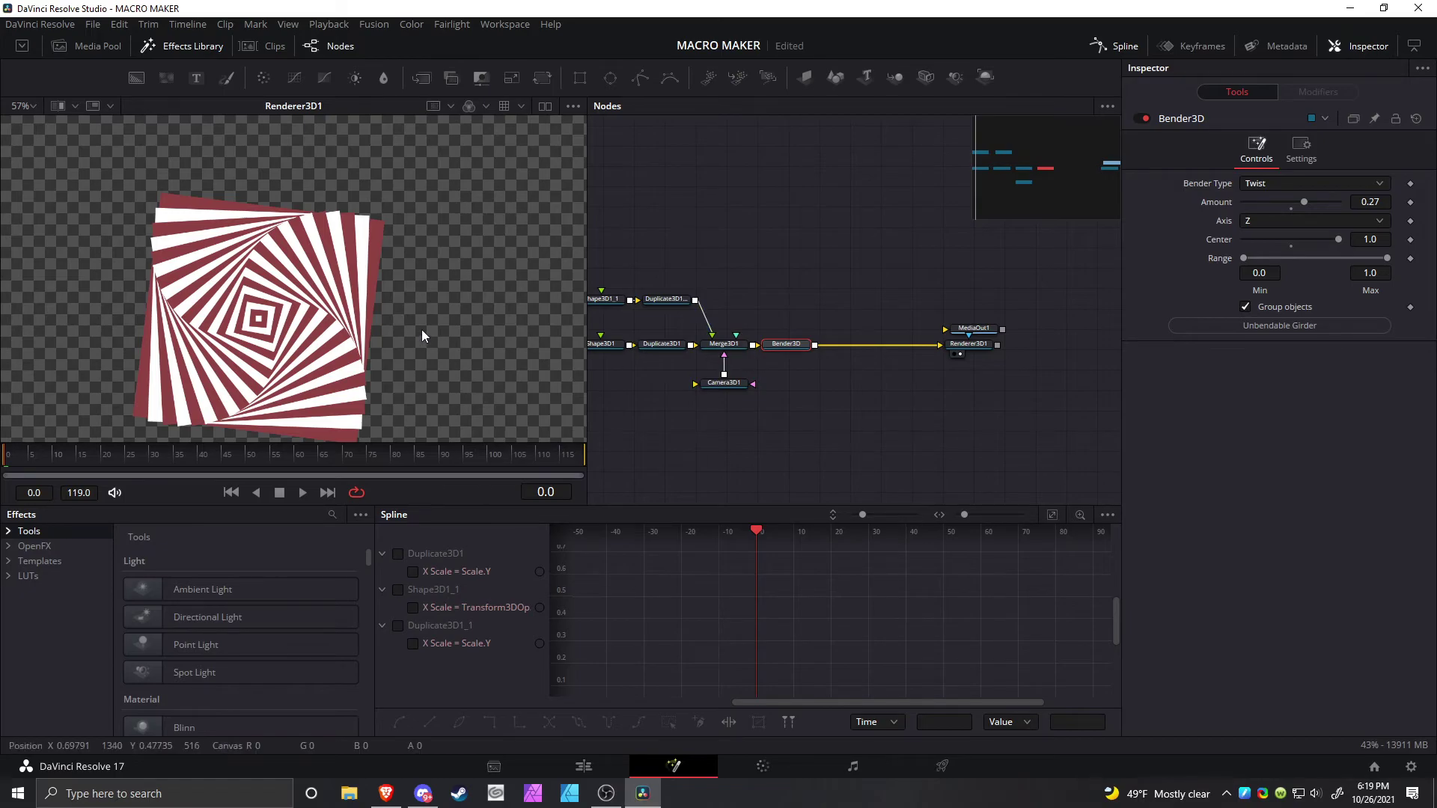
key(1)
drag(349, 315, 635, 343)
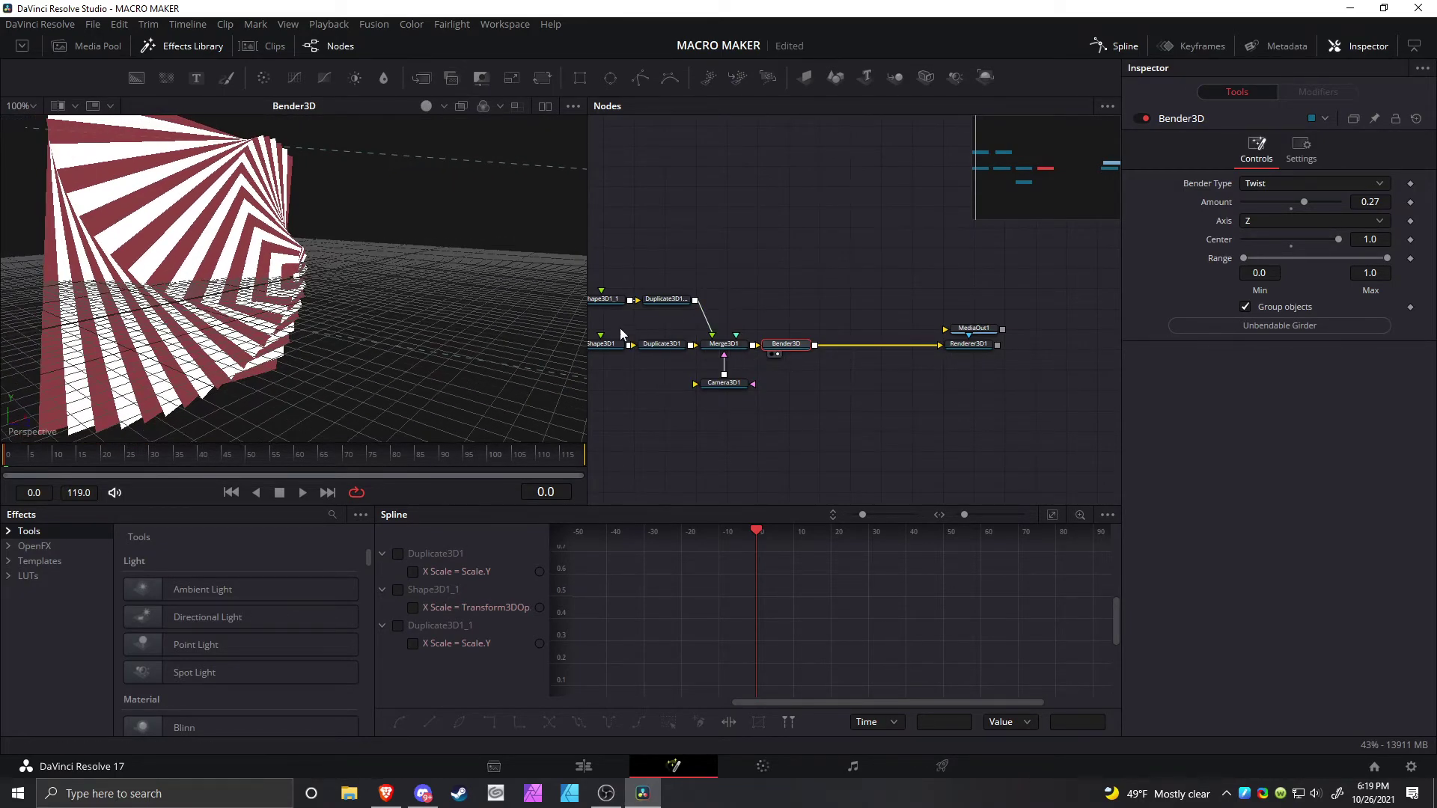
drag(524, 322, 793, 340)
Insert a second Bender 3D node between Bender3D and Renderer3D1
key(shift+space)
text(er)
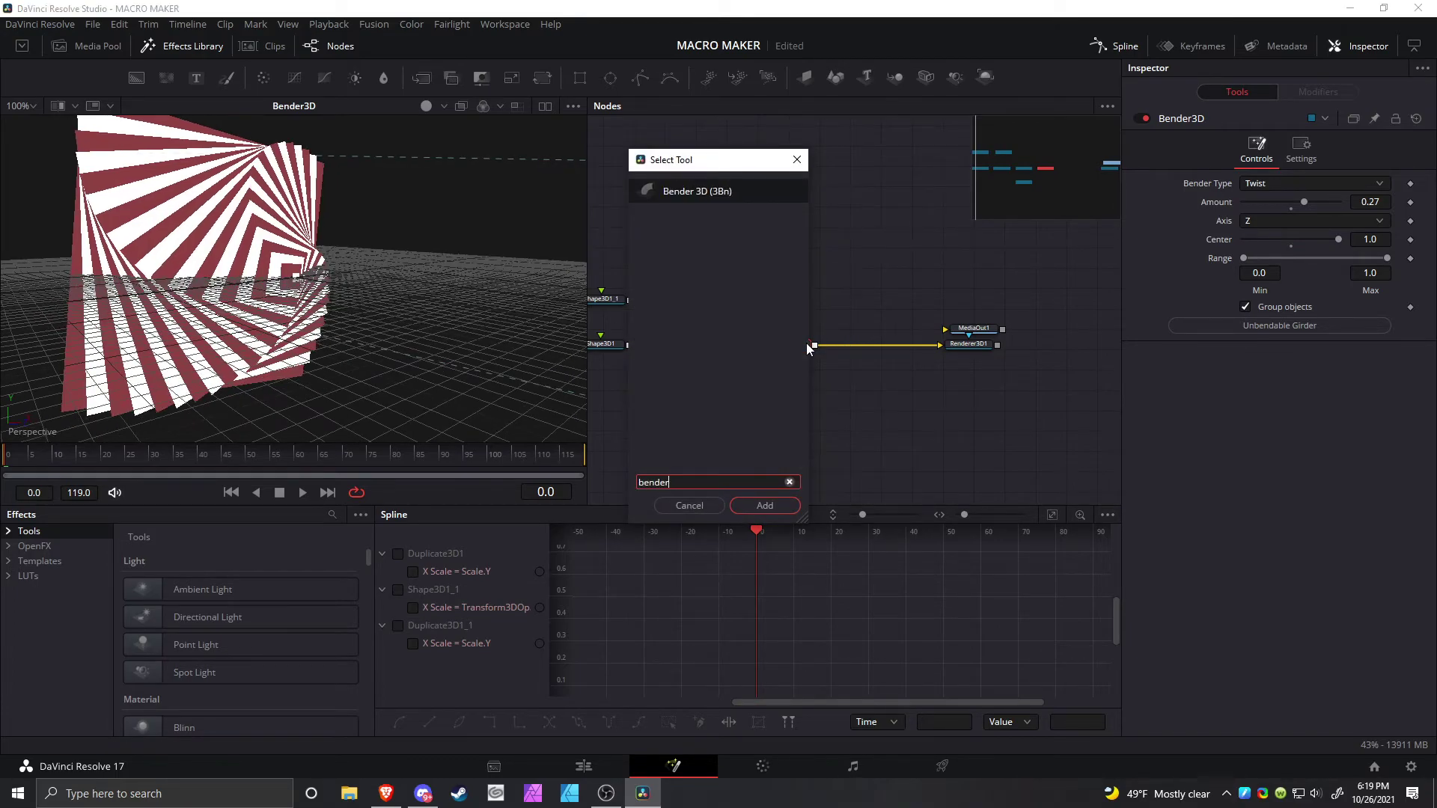
key(Return)
Set Bender3D_1 to Taper along the Z axis with center 1.0 and amount -0.25
click(1258, 222)
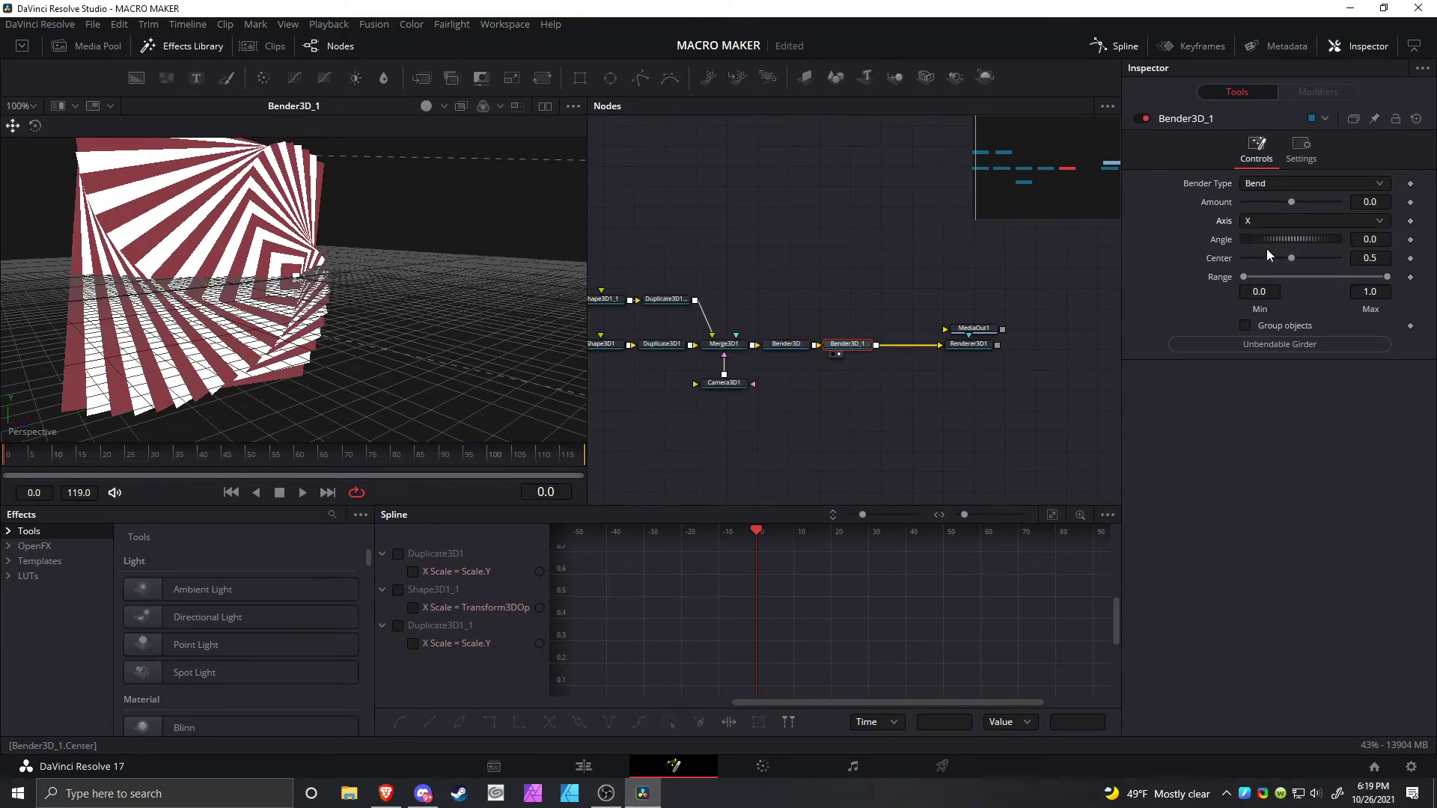
click(1268, 273)
click(1282, 185)
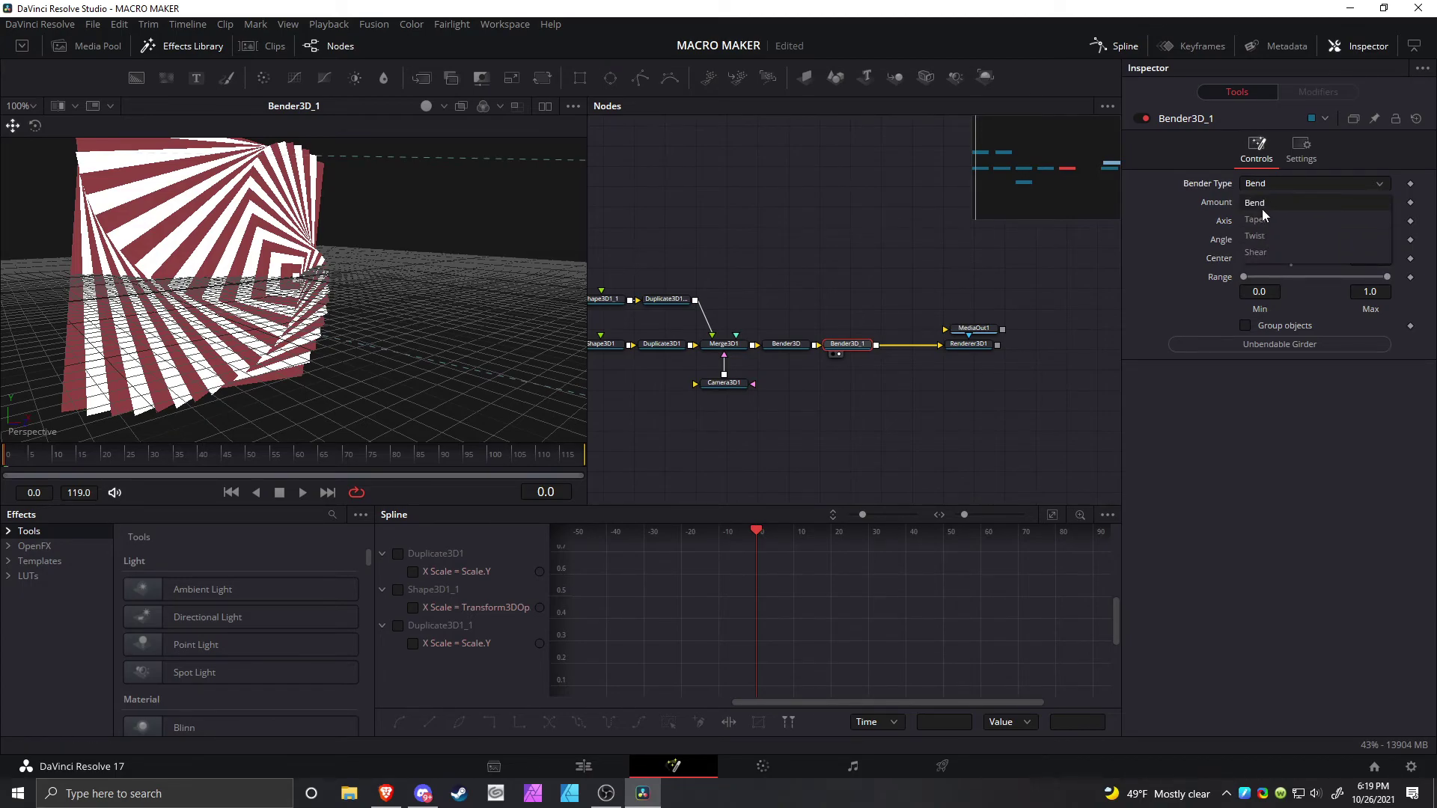
click(1273, 219)
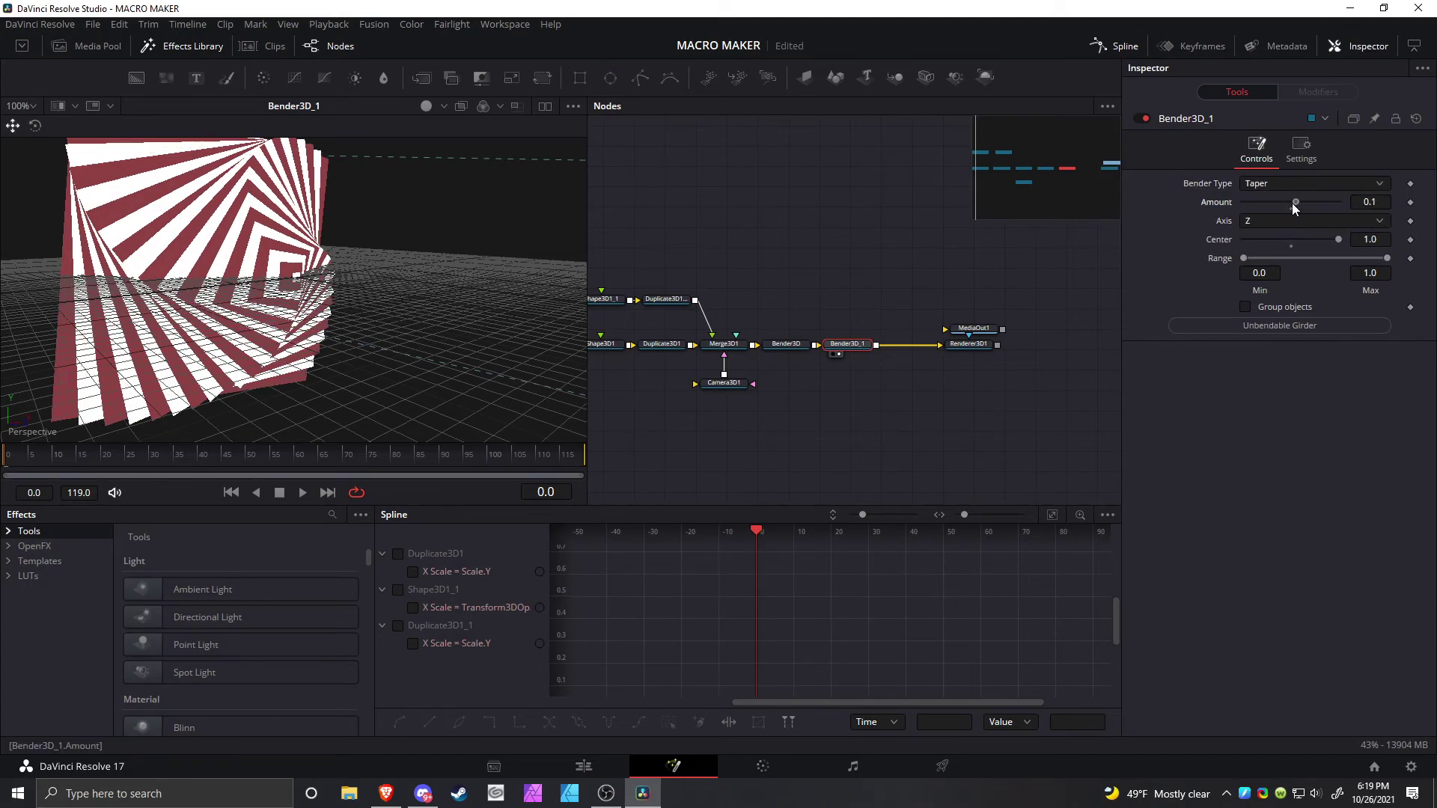
drag(1292, 204, 1275, 204)
drag(519, 265, 196, 198)
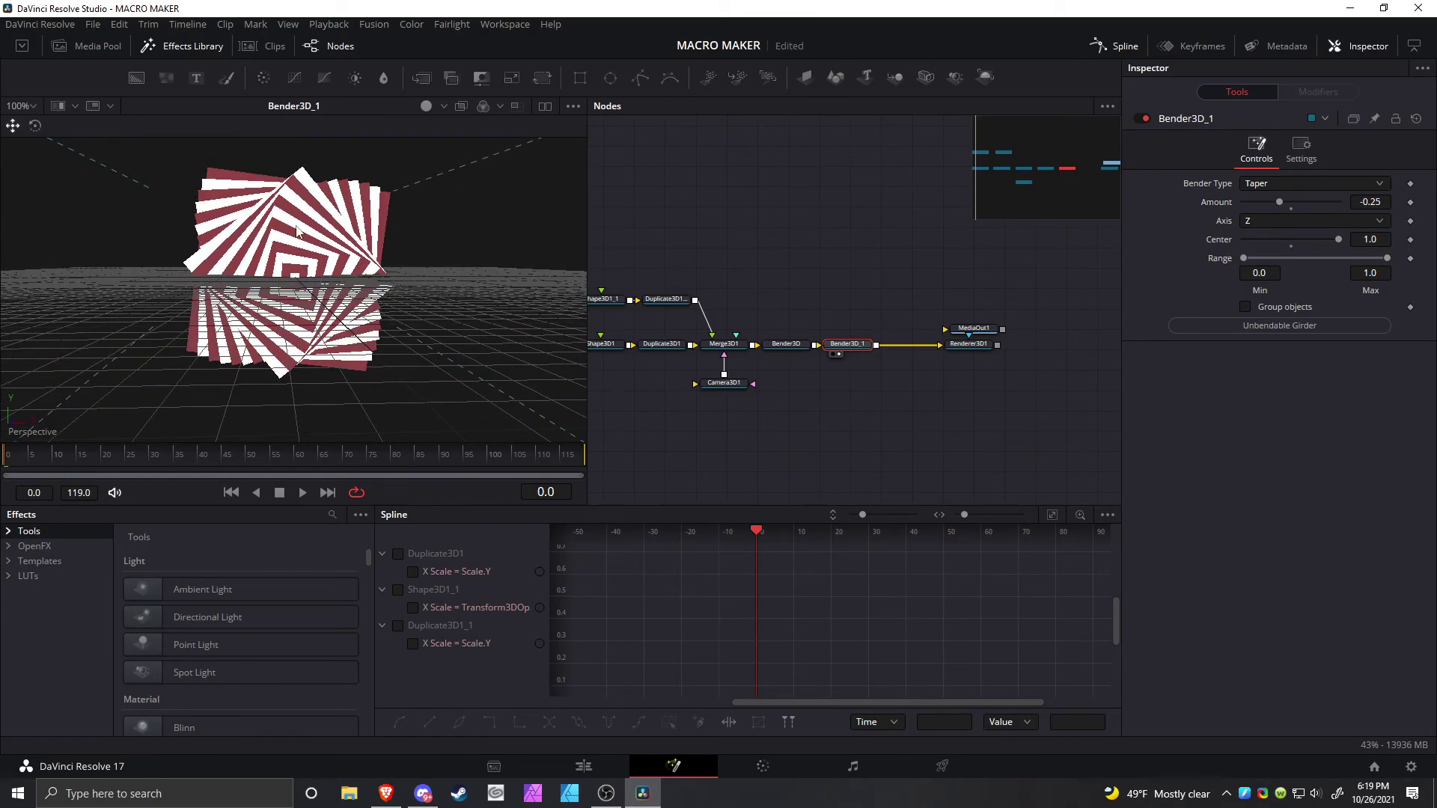
Show Renderer3D1's output in the viewer and raise Bender3D_1's taper amount above zero to enlarge the outer squares
click(949, 346)
key(1)
click(831, 343)
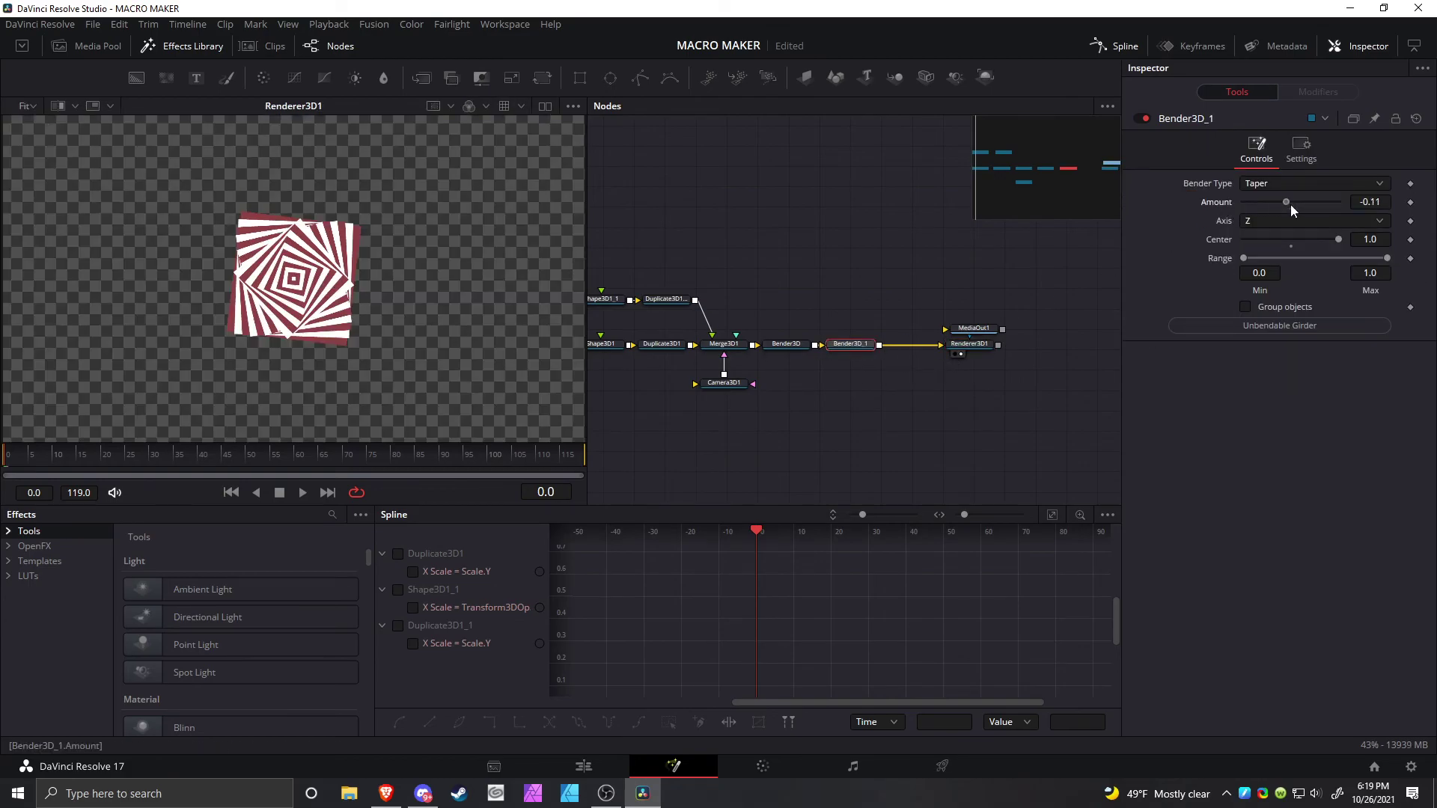
drag(1291, 205, 1318, 210)
Delete the tapering Bender3D_1 node and shift Bender3D slightly toward Renderer3D1
click(795, 347)
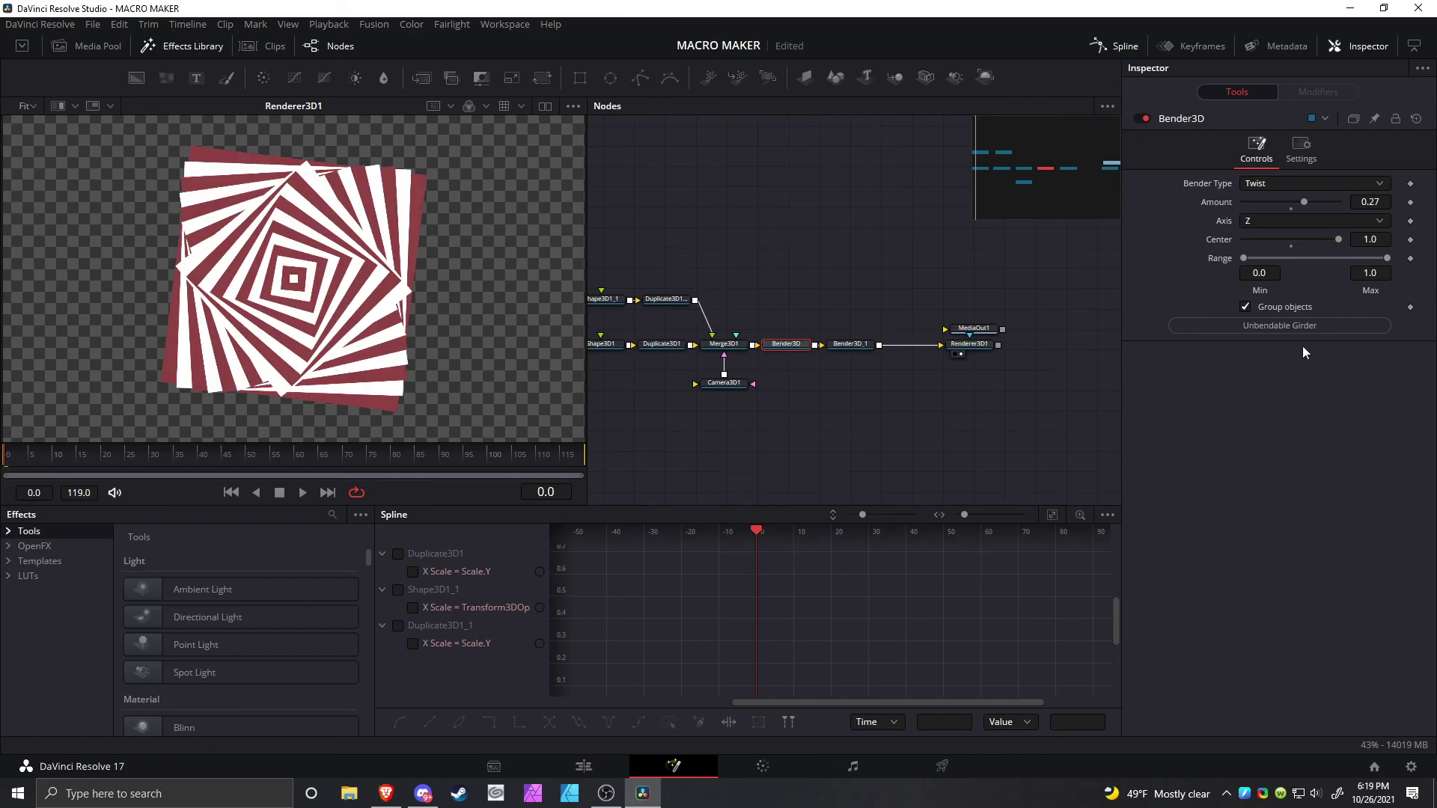
click(848, 346)
drag(1315, 202, 1311, 200)
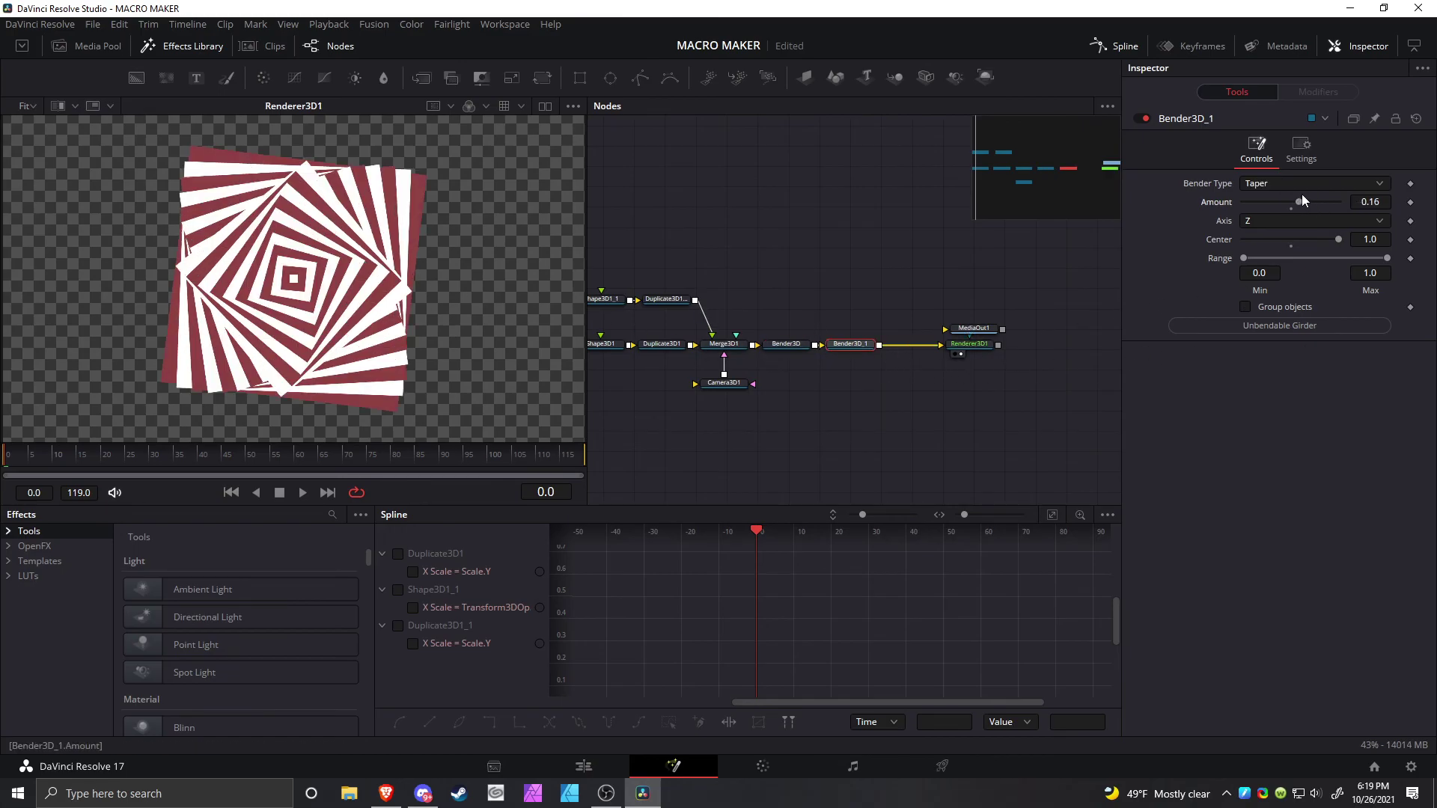
key(ctrl+z)
key(Delete)
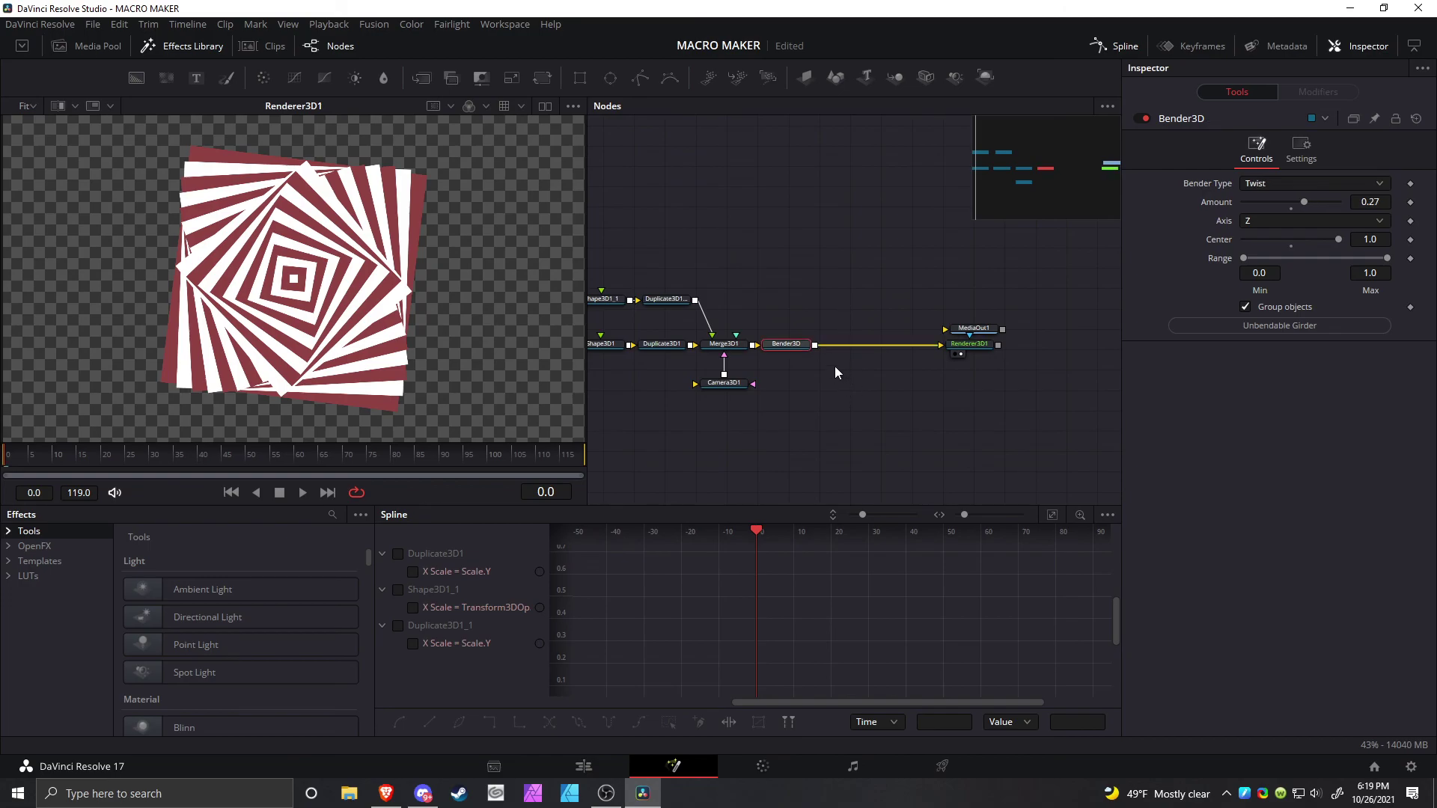
drag(806, 349, 812, 349)
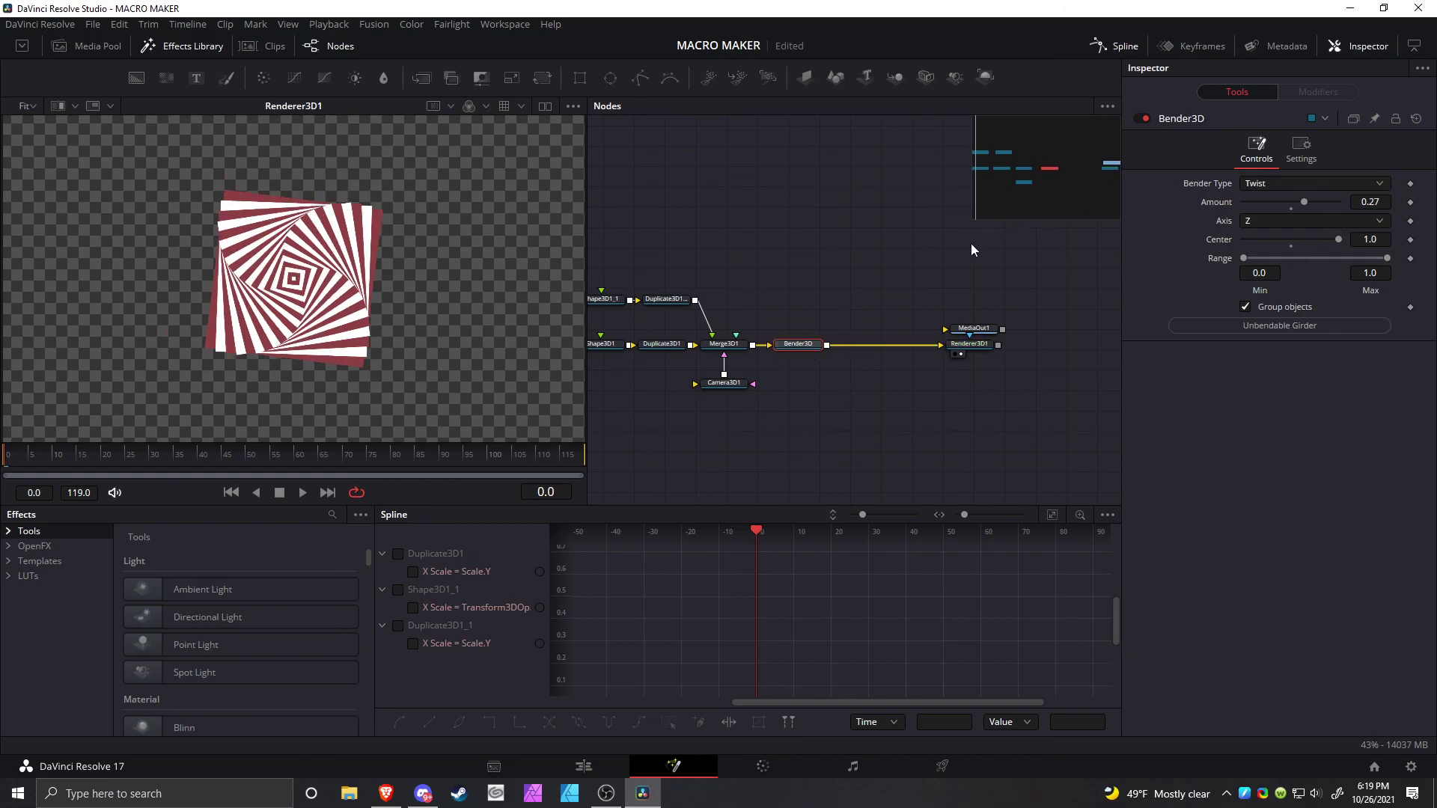